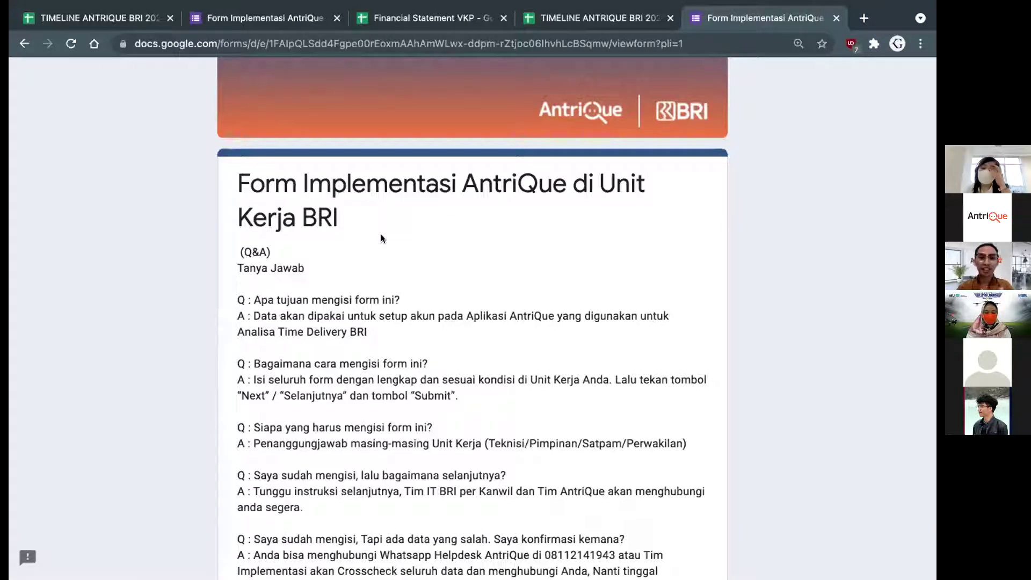
scroll(381, 235, down, 1)
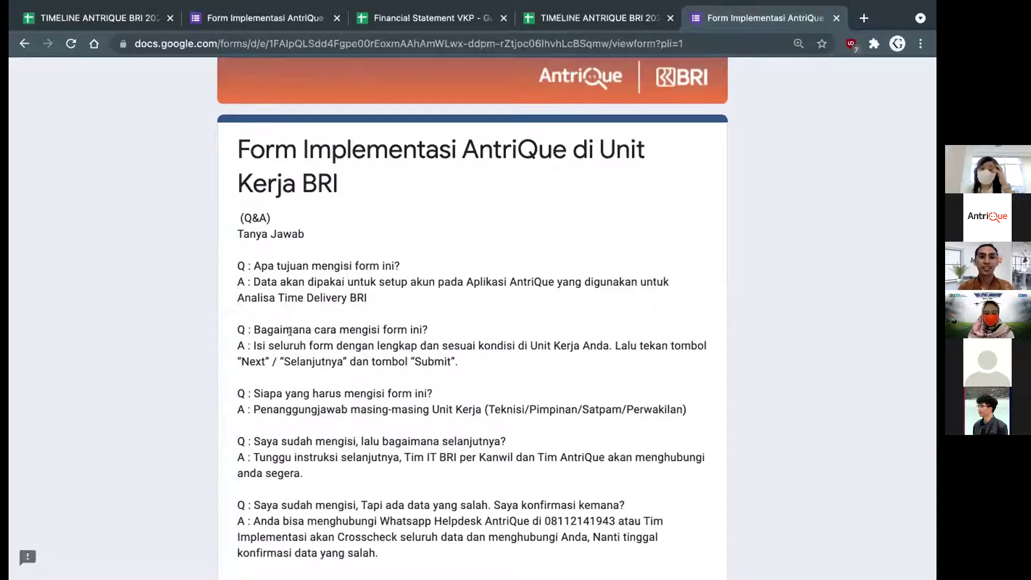
scroll(322, 290, down, 3)
scroll(341, 173, up, 1)
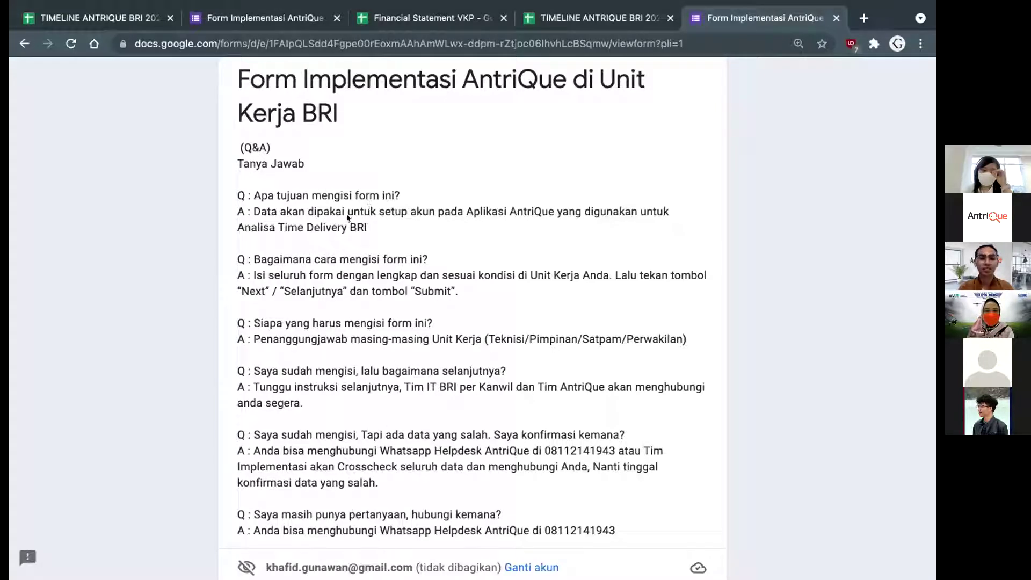
scroll(349, 218, down, 1)
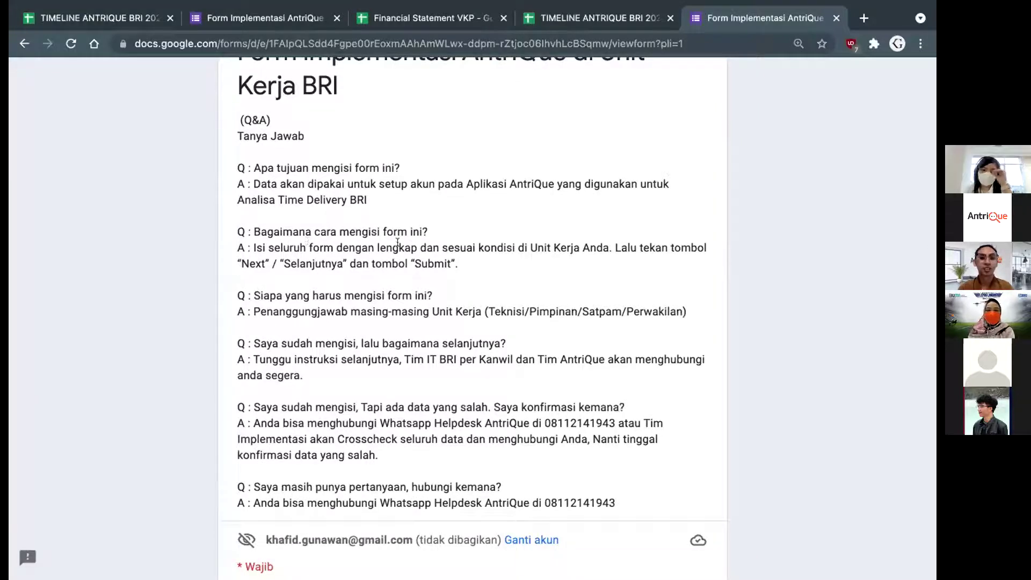
scroll(441, 253, down, 1)
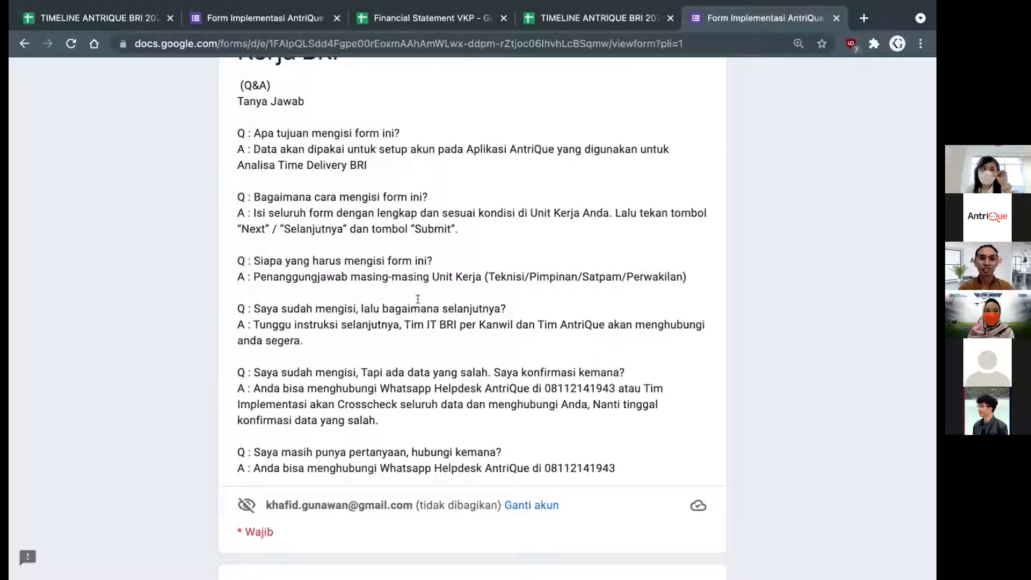
scroll(418, 299, down, 1)
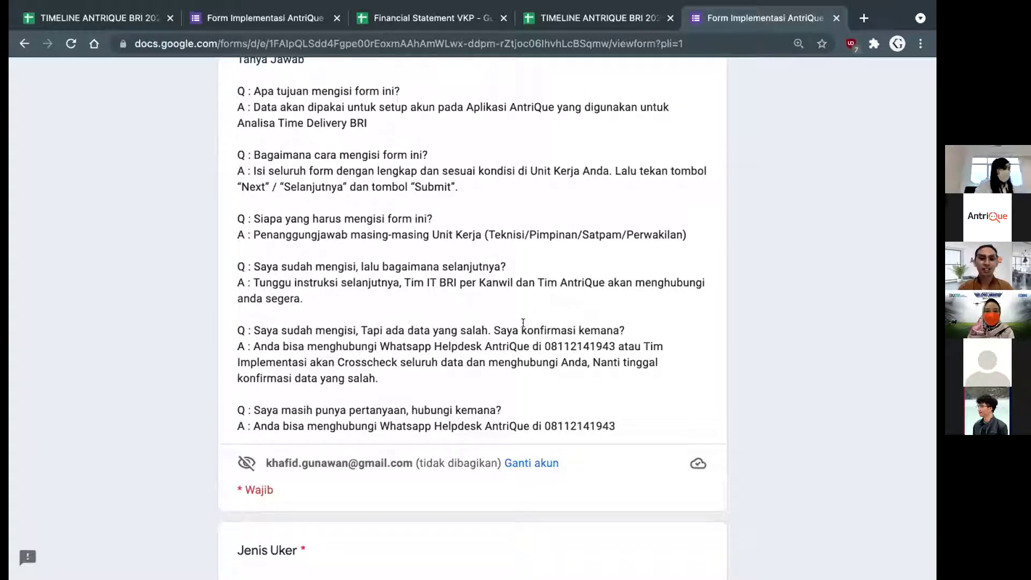
scroll(376, 397, down, 1)
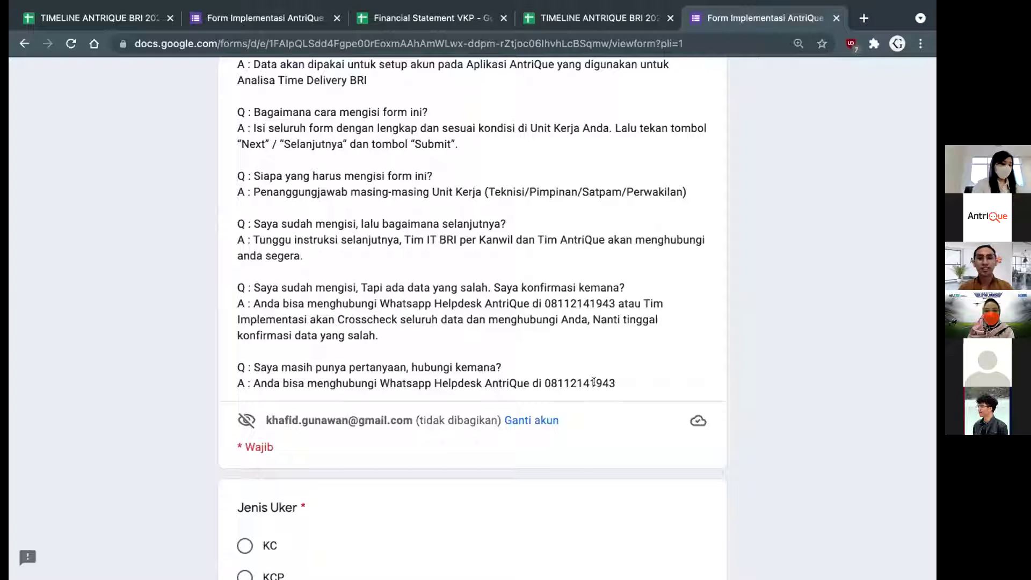
scroll(571, 371, down, 5)
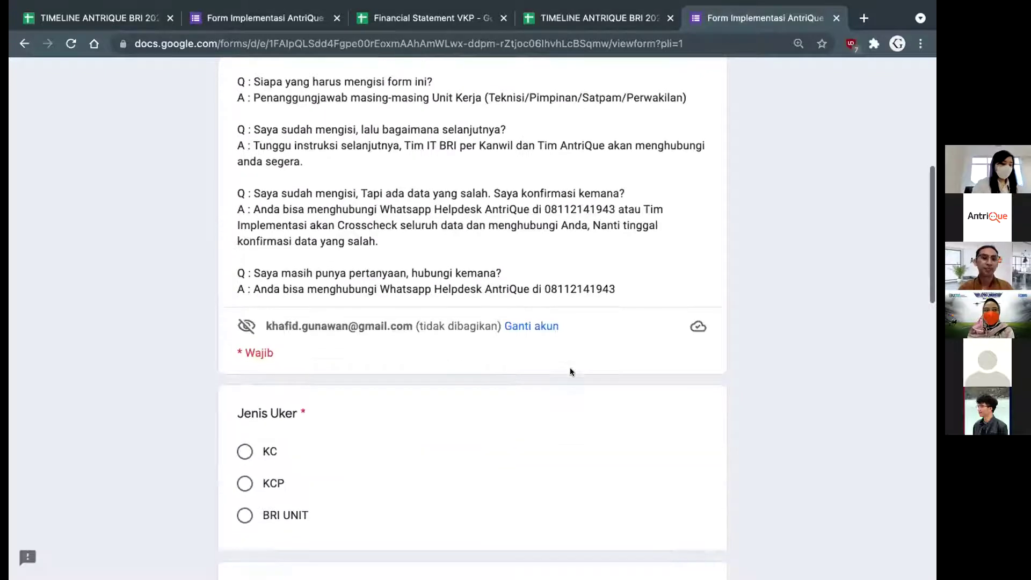
scroll(570, 371, down, 2)
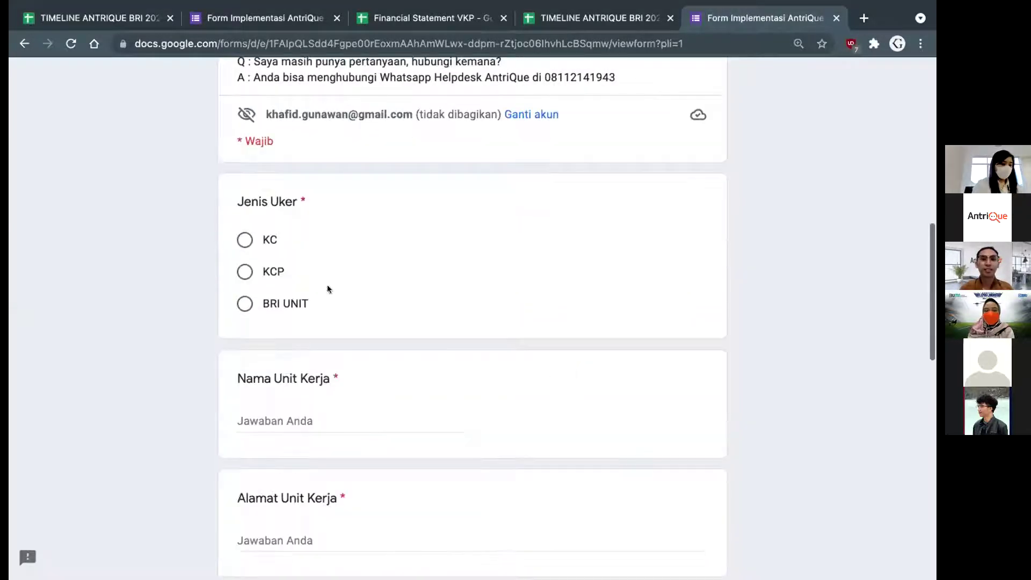
scroll(296, 253, down, 1)
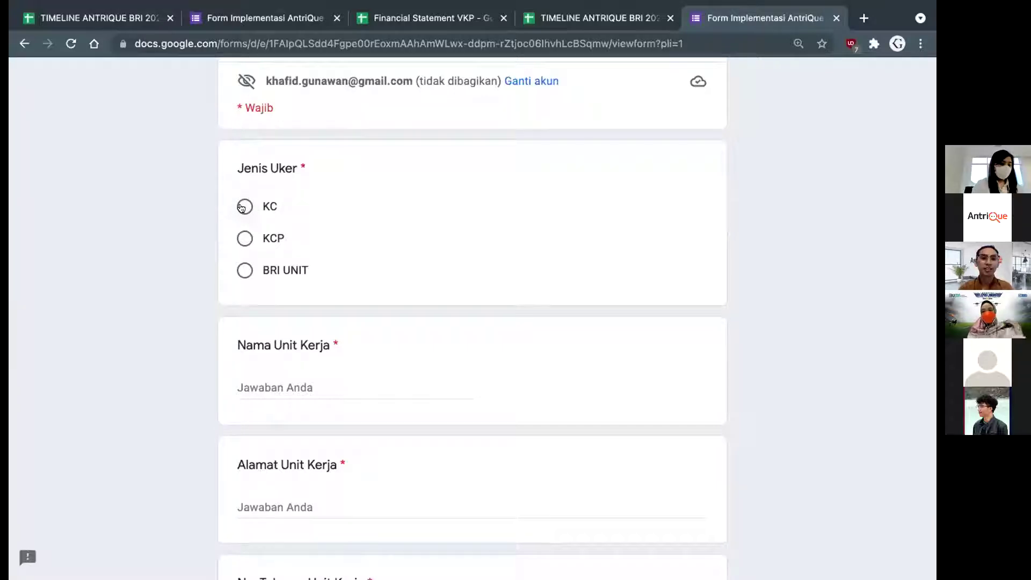
Choose KC as the work unit type, name it KC Malang, and enter the branch address
click(243, 208)
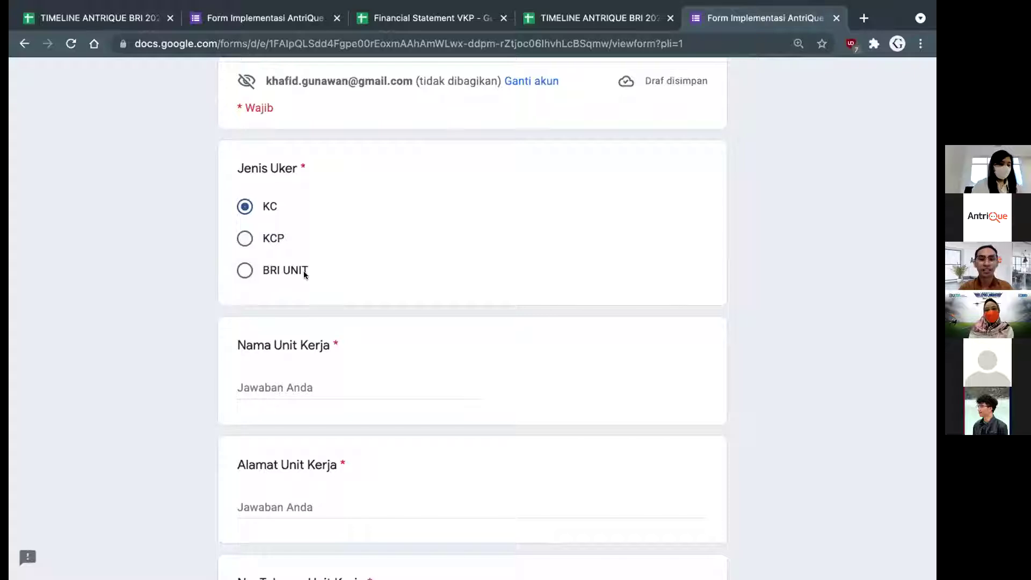
scroll(304, 270, down, 1)
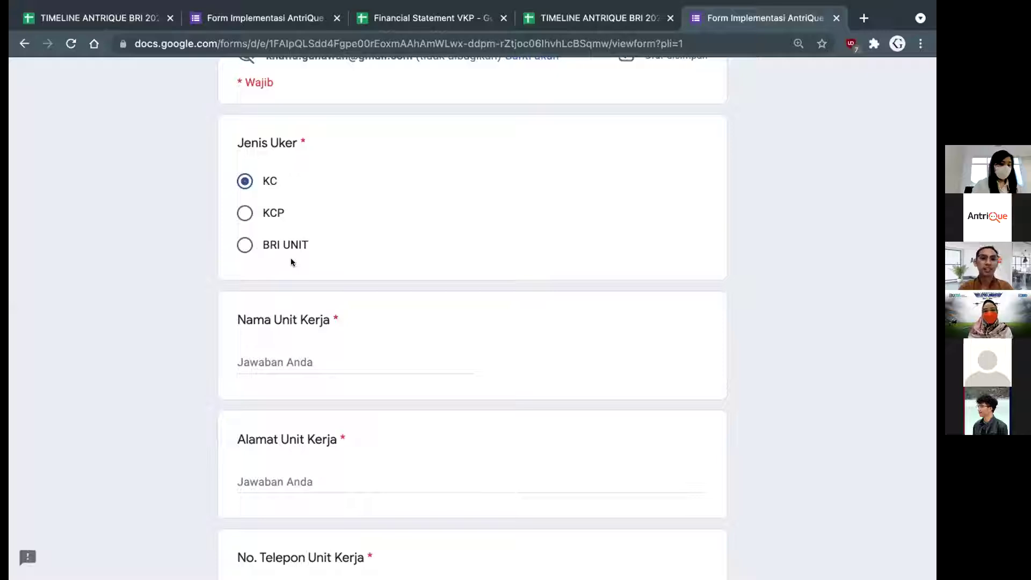
scroll(291, 258, down, 2)
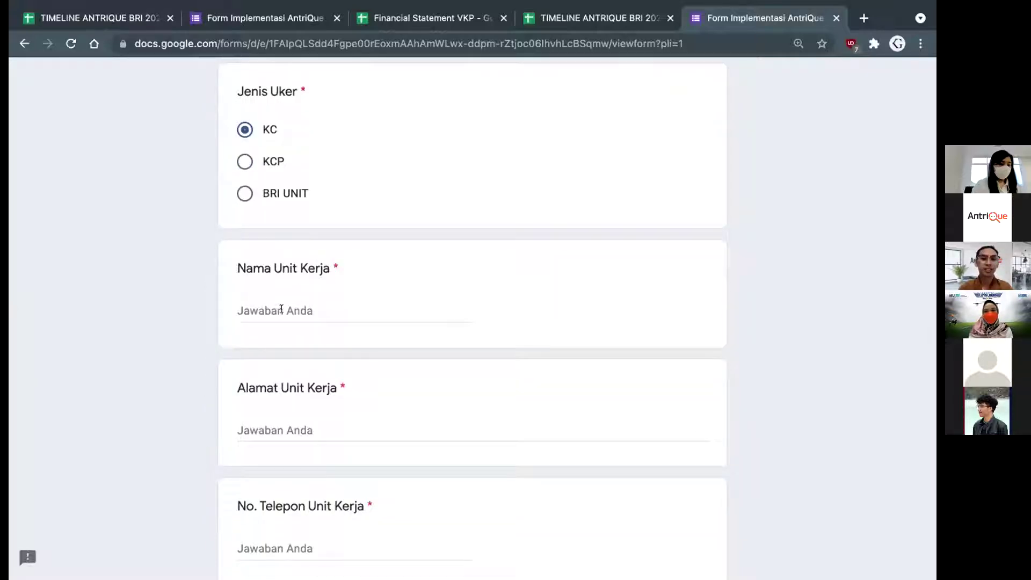
click(280, 309)
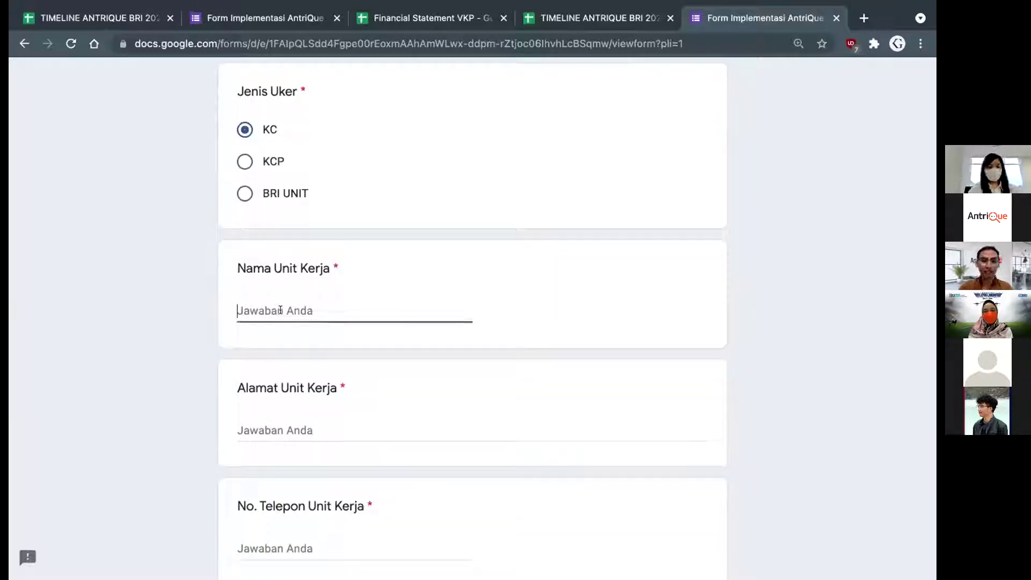
text(KC)
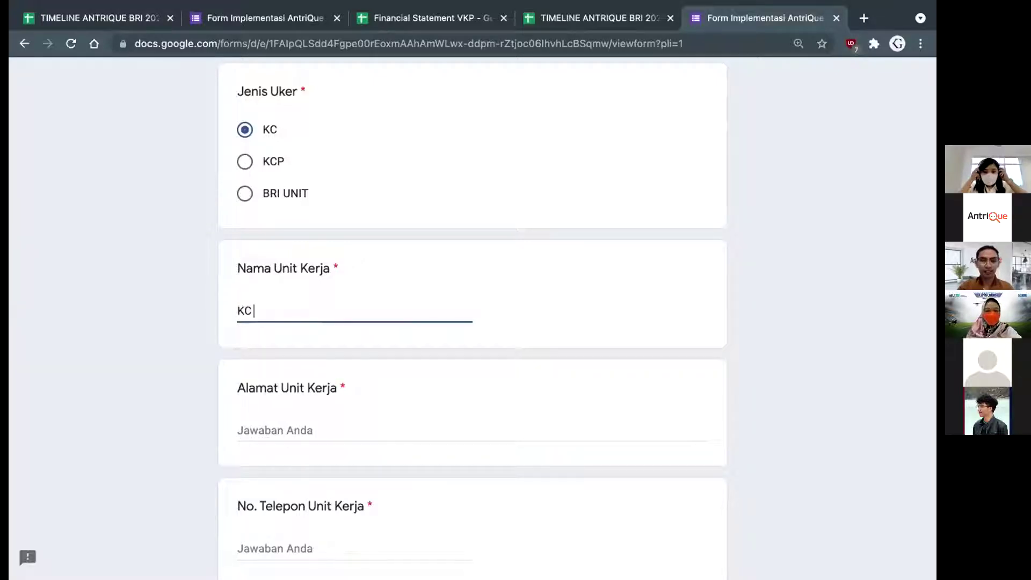
text( Malang)
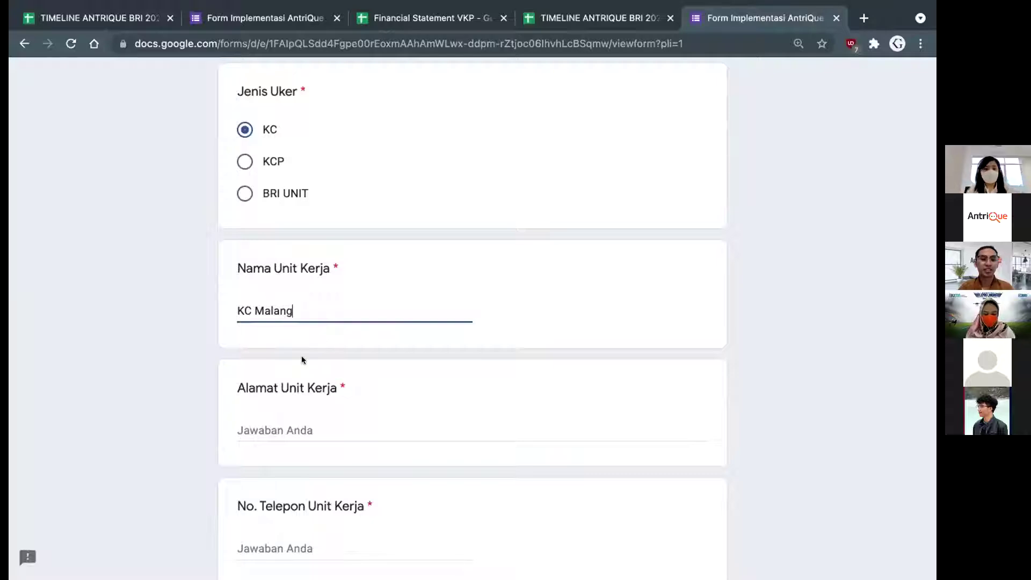
scroll(295, 361, down, 1)
click(290, 365)
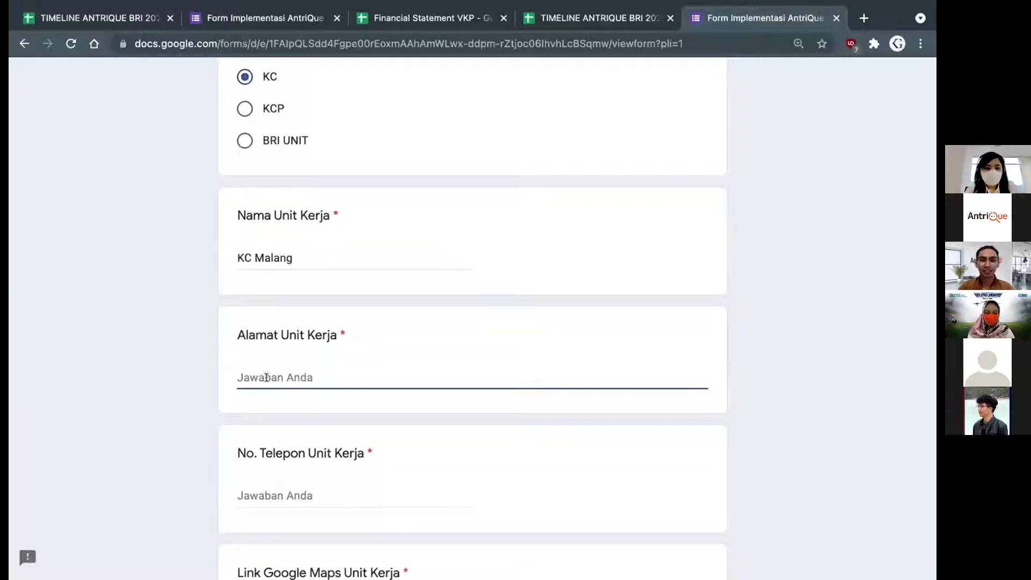
text(Jl. <)
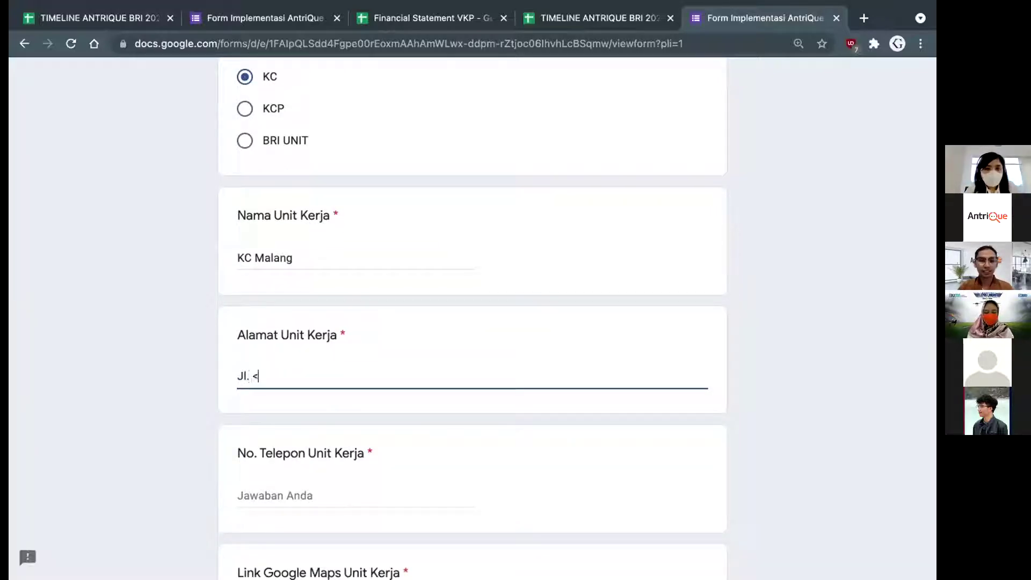
key(BackSpace)
text(Malang)
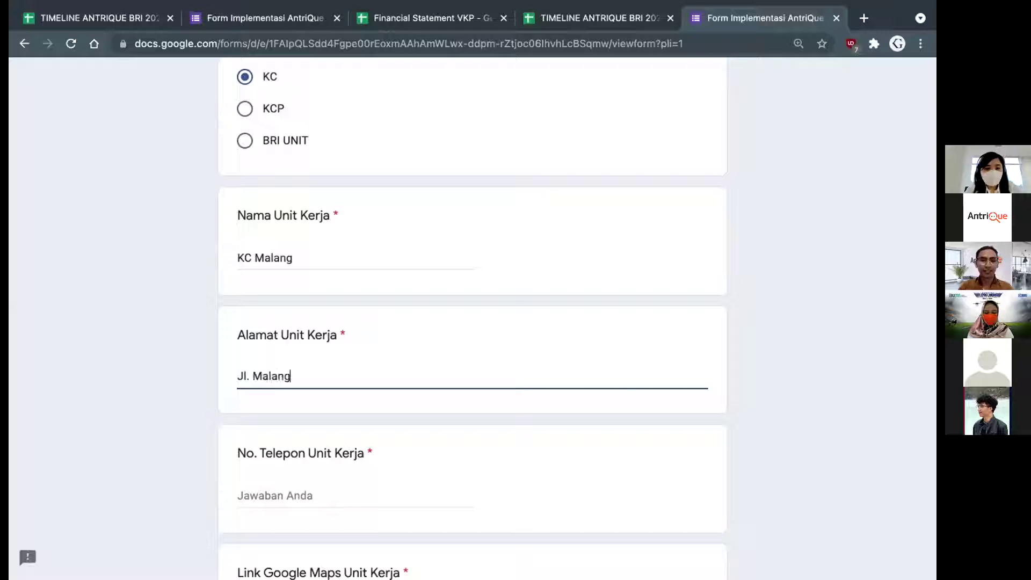
Enter the work unit's office phone number
scroll(307, 423, down, 1)
click(300, 436)
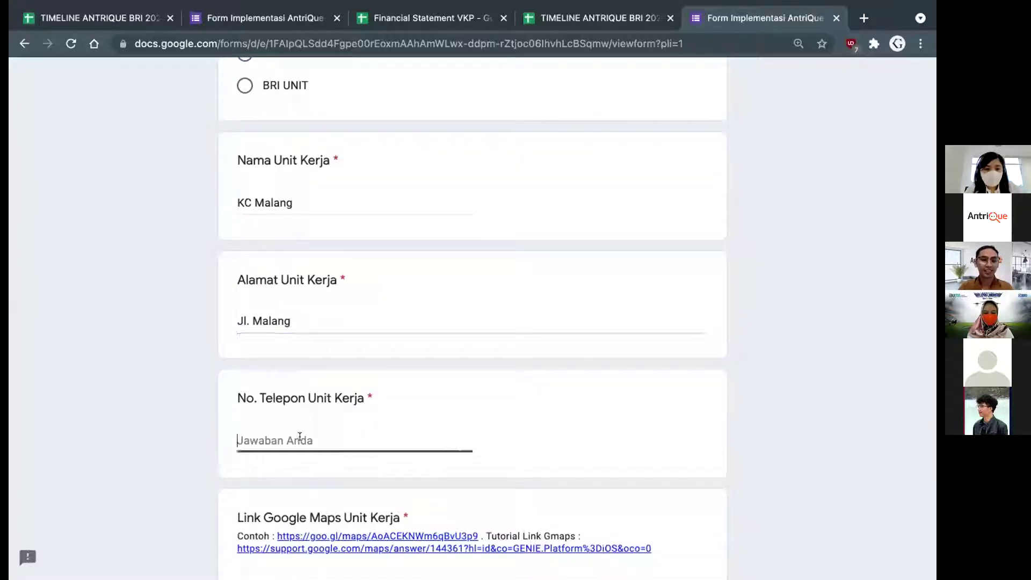
scroll(370, 399, down, 1)
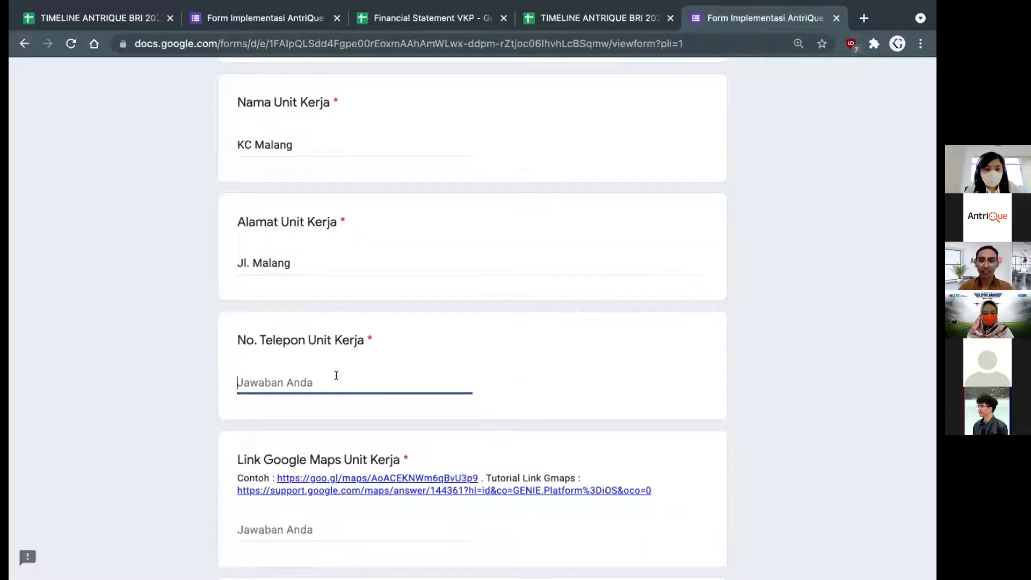
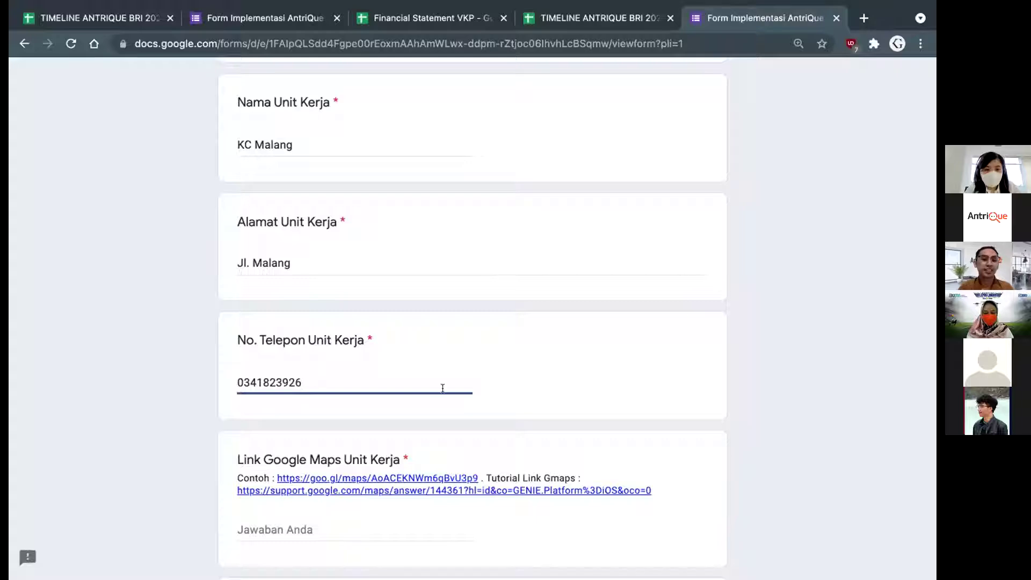
Copy the form's example Google Maps link into the Maps link answer
scroll(441, 387, down, 2)
scroll(282, 397, down, 1)
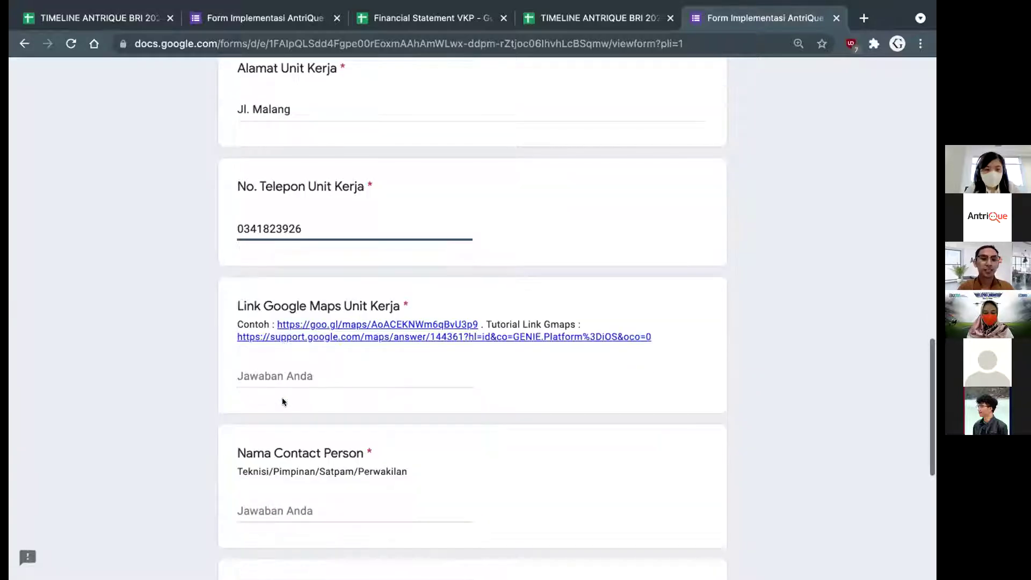
scroll(317, 304, down, 1)
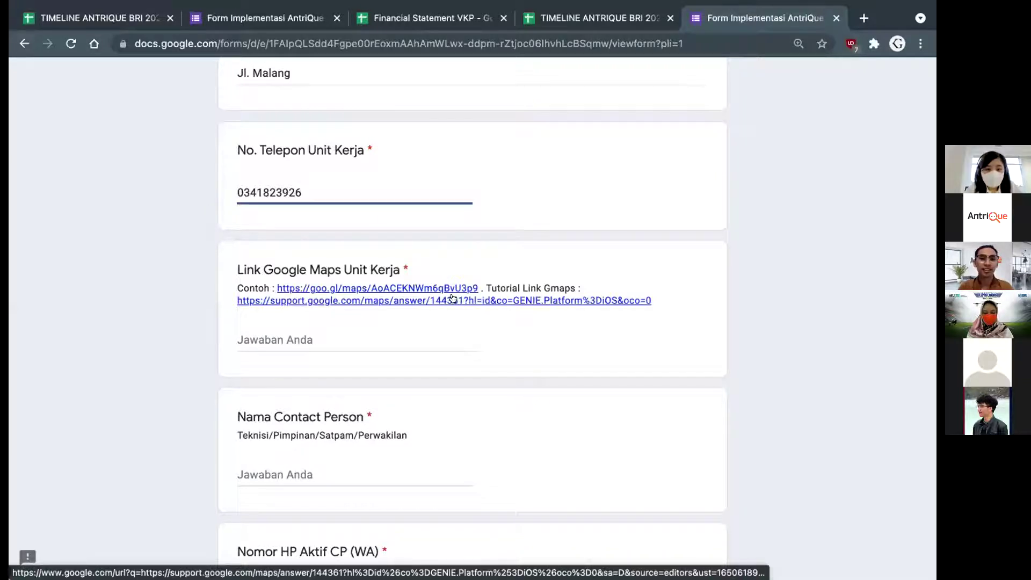
drag(476, 285, 273, 287)
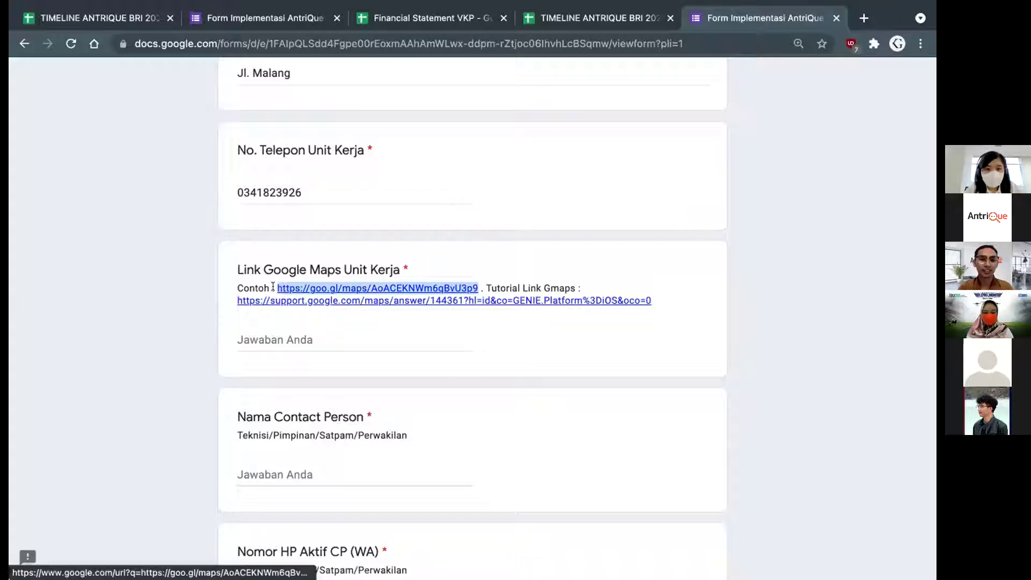
key(super+c)
click(346, 349)
key(super+v)
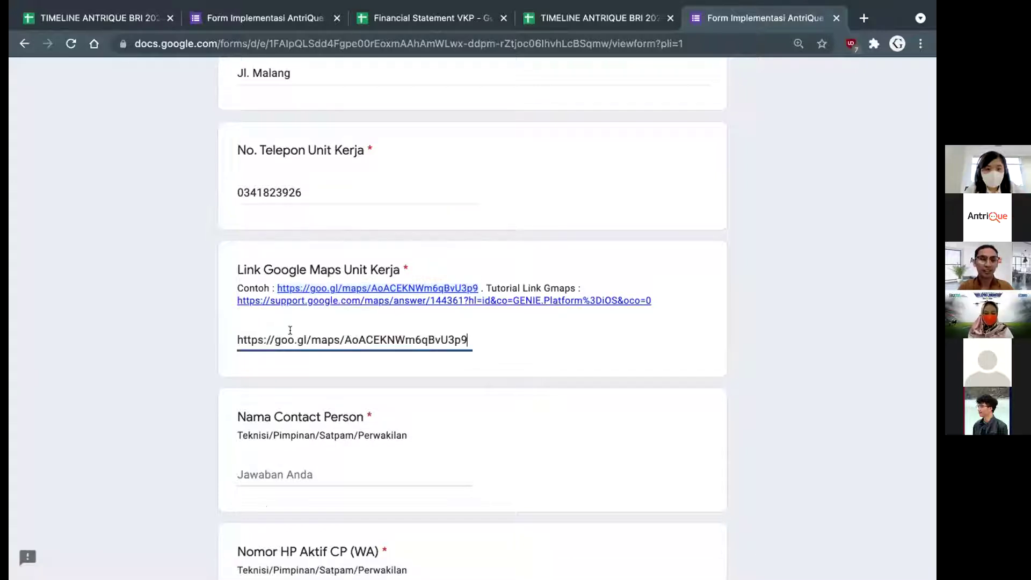
scroll(296, 388, down, 2)
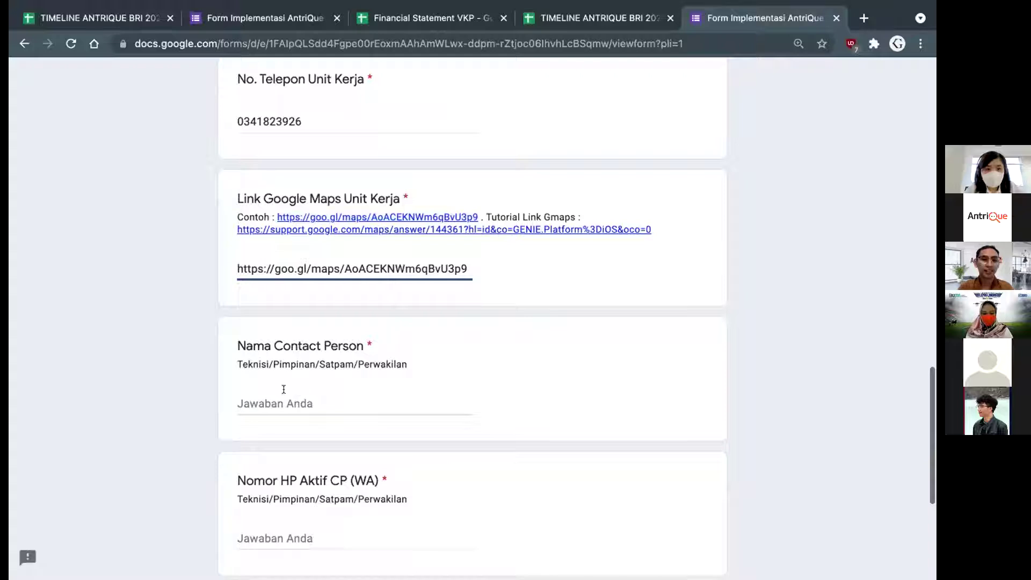
Enter the contact person's name and active WhatsApp number
click(283, 389)
scroll(295, 376, down, 1)
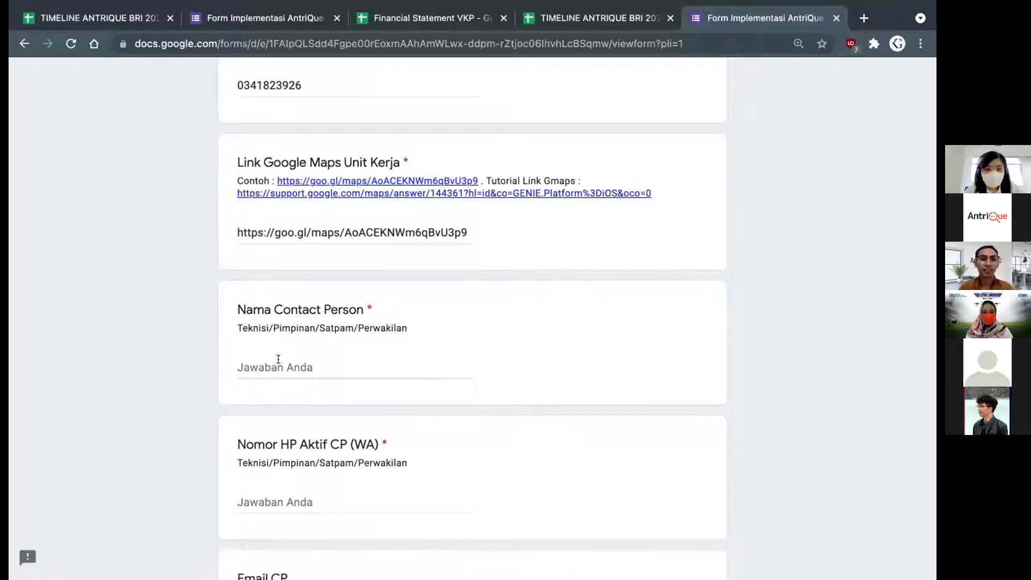
click(278, 360)
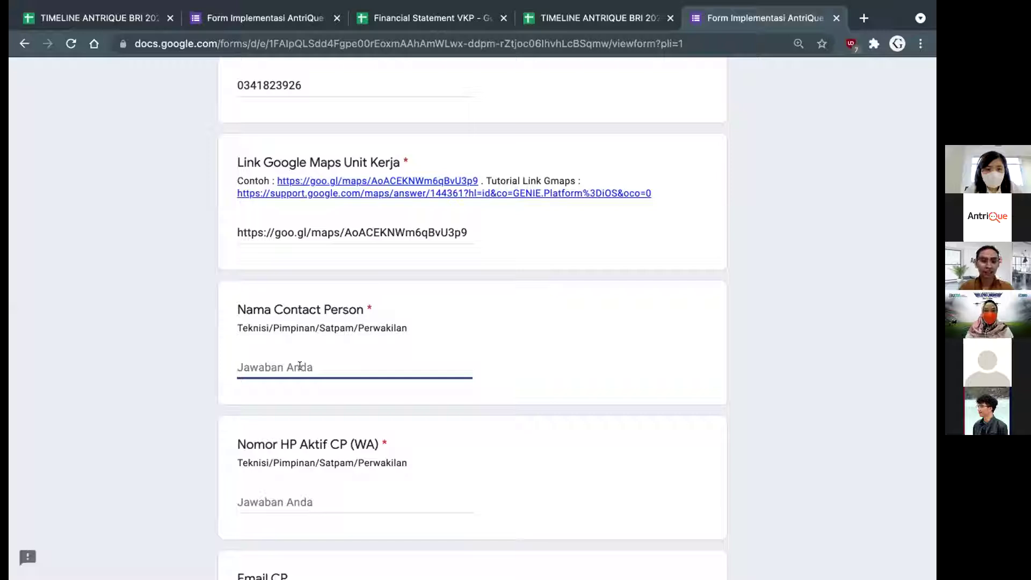
text(Khafid)
scroll(366, 424, down, 1)
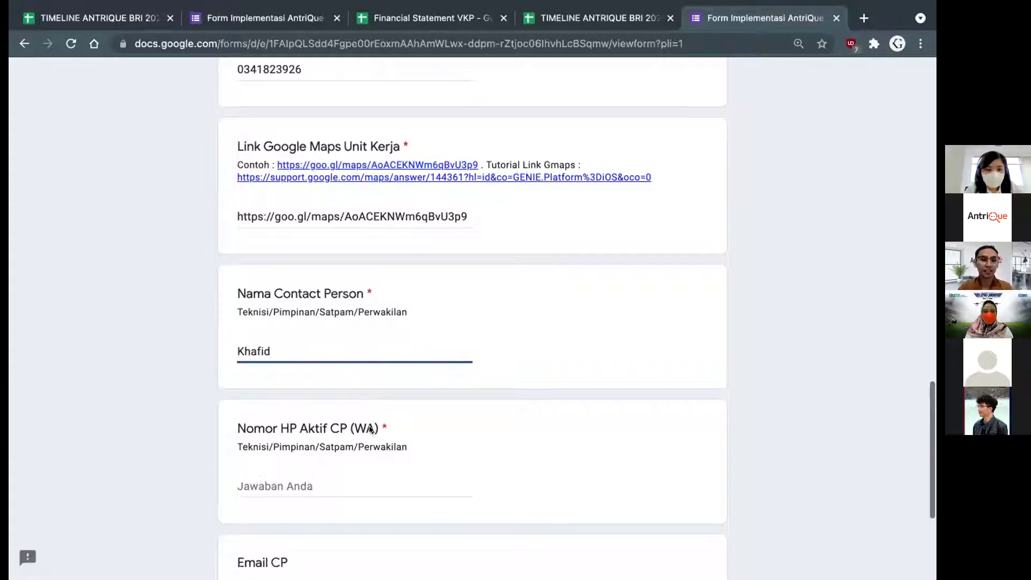
scroll(369, 428, down, 1)
click(241, 458)
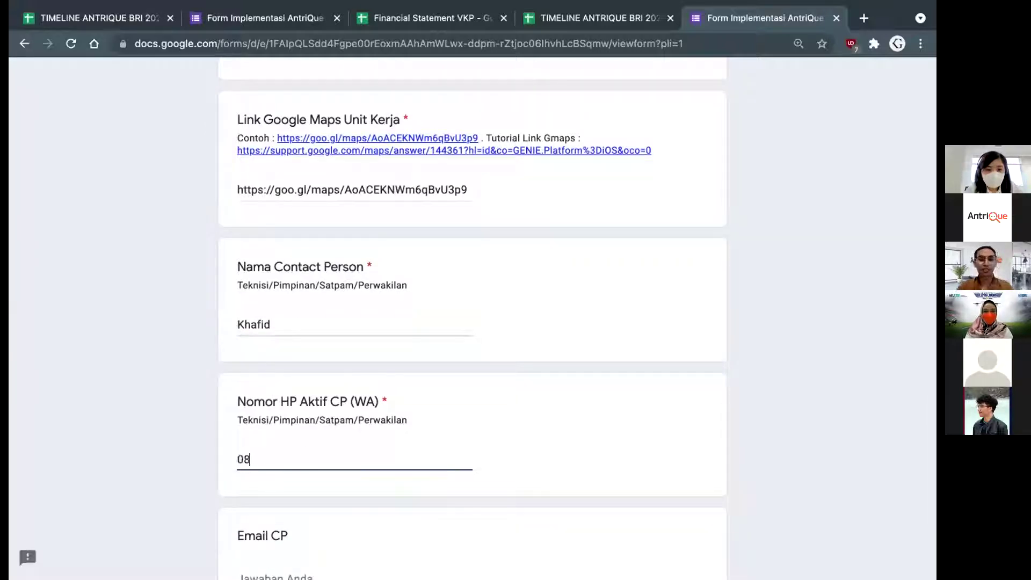
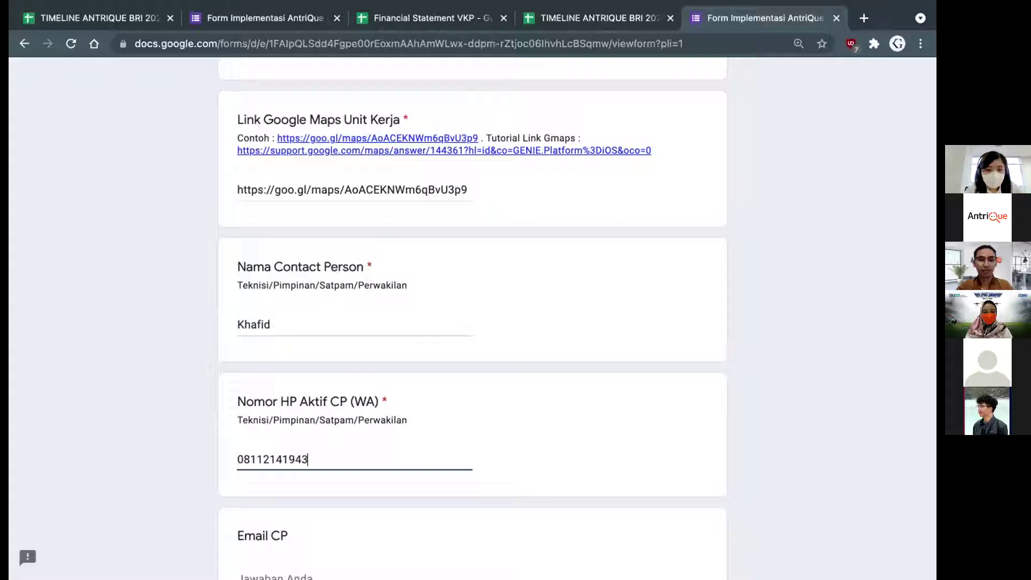
Enter the contact person's e-mail address and continue to the Informasi Layanan section
scroll(376, 458, down, 3)
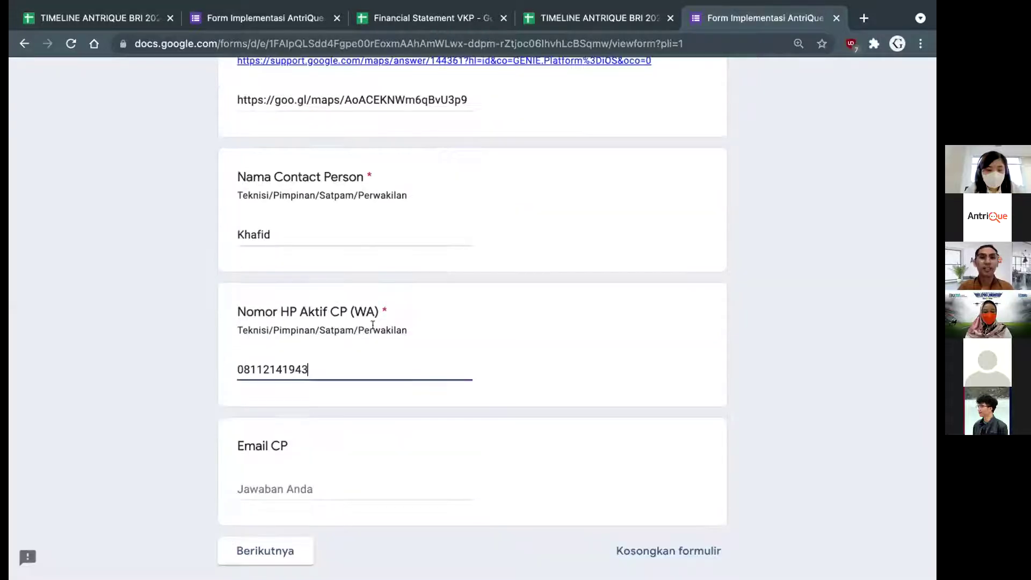
scroll(408, 305, down, 1)
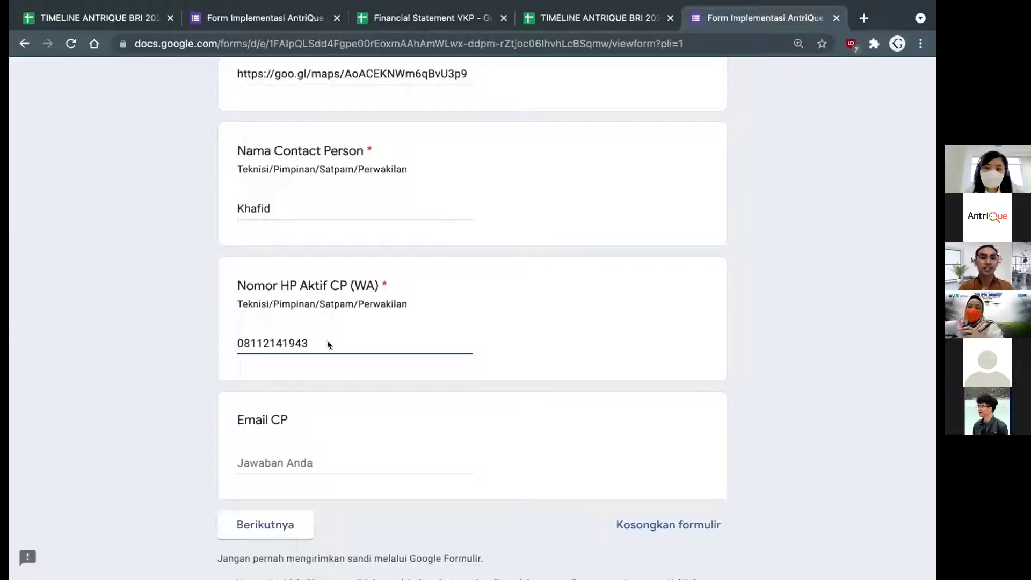
click(293, 462)
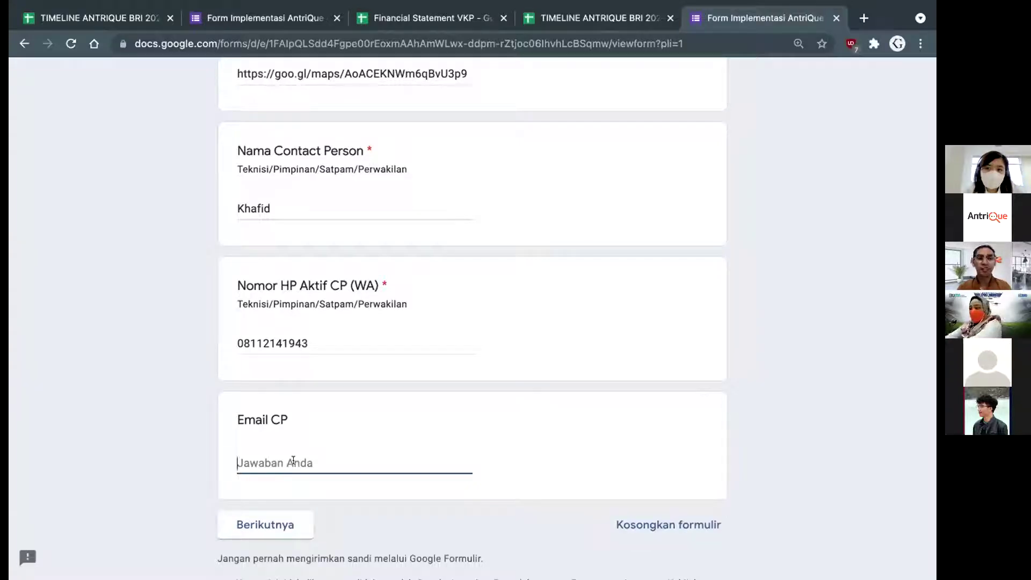
click(339, 390)
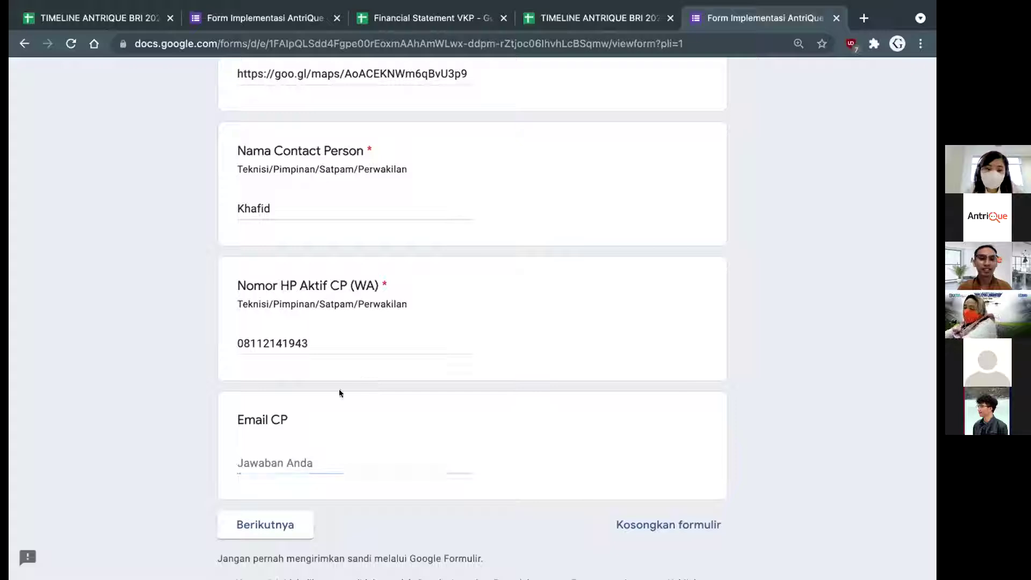
click(290, 462)
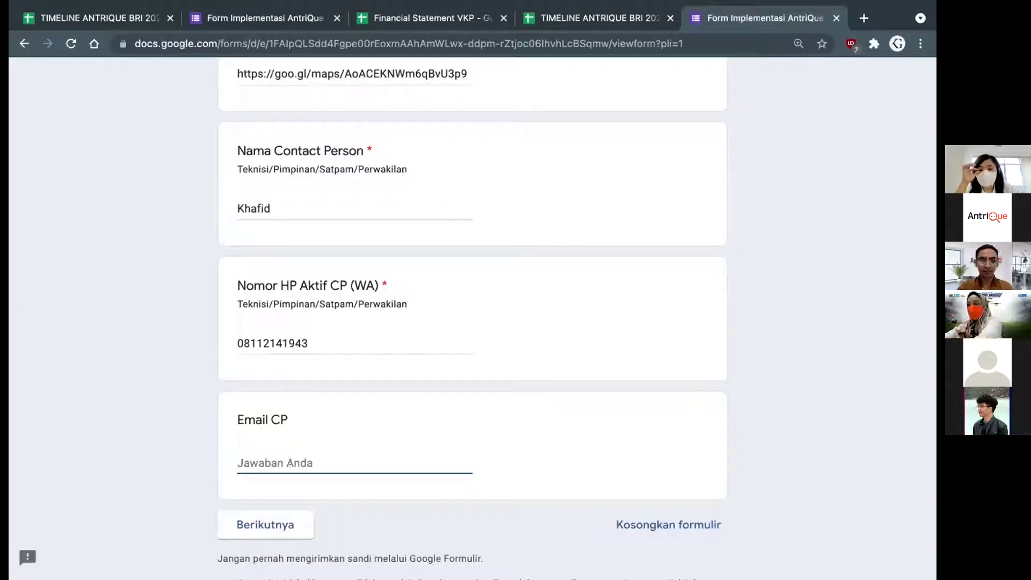
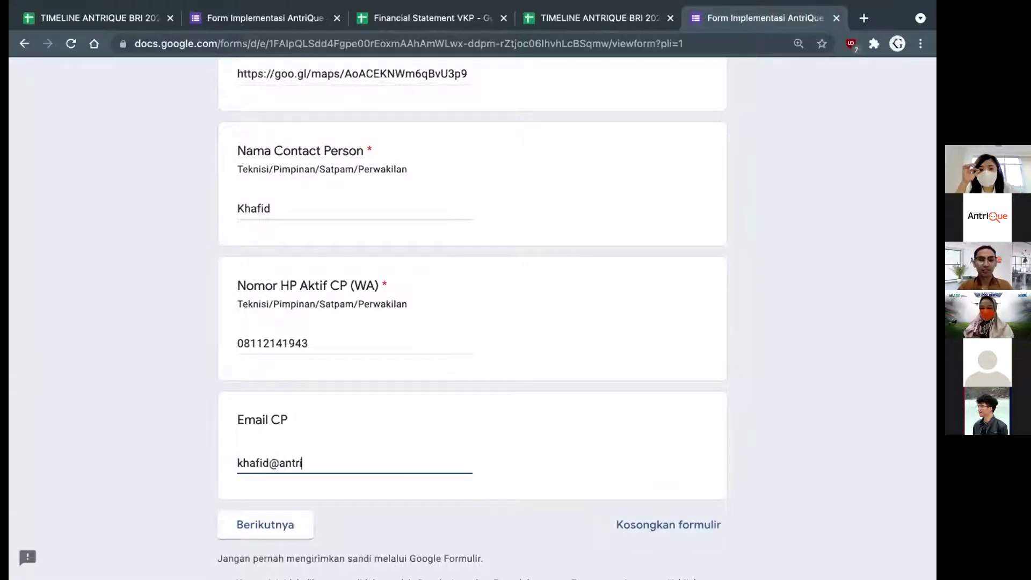
text(om)
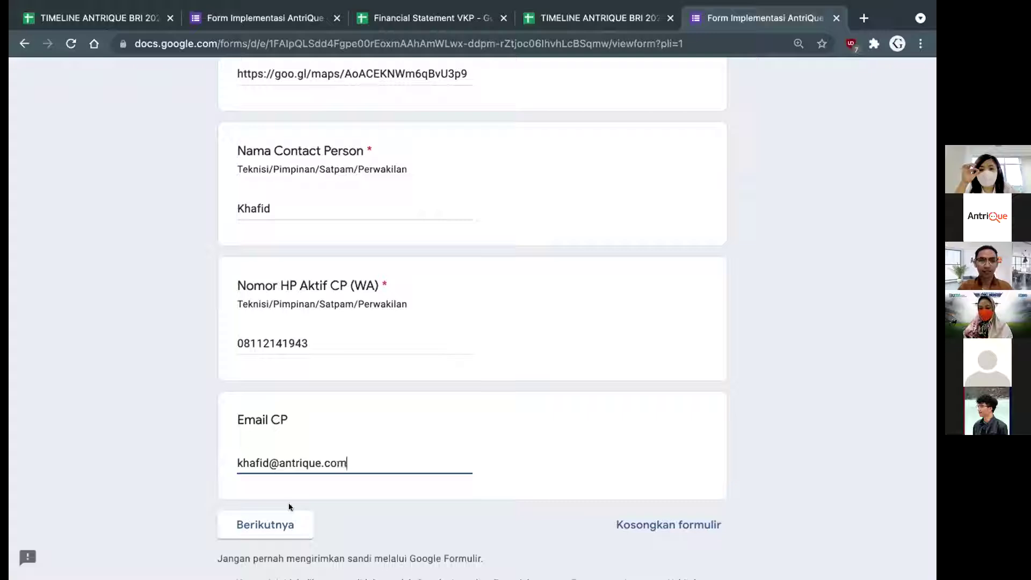
click(250, 525)
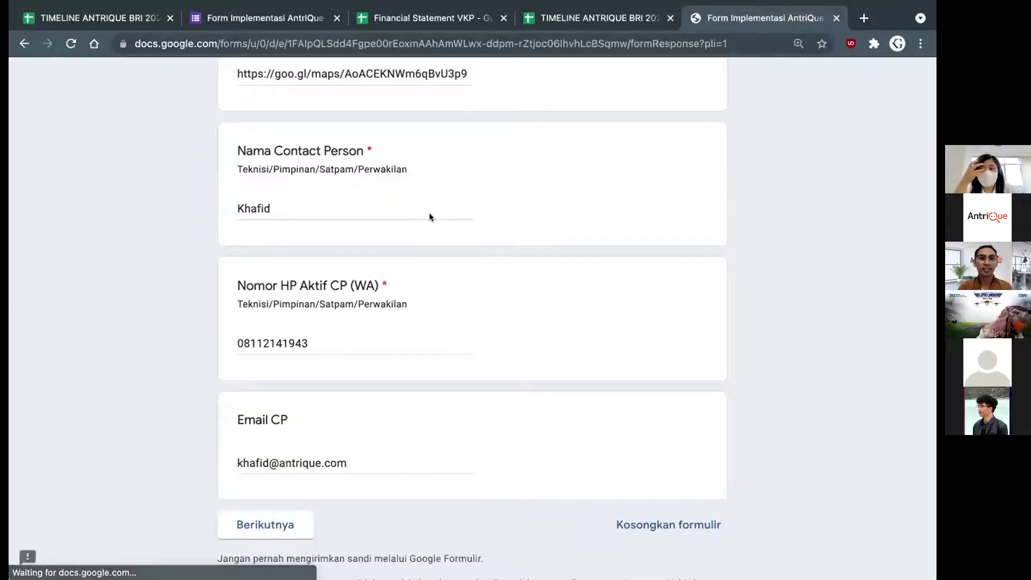
scroll(456, 292, down, 2)
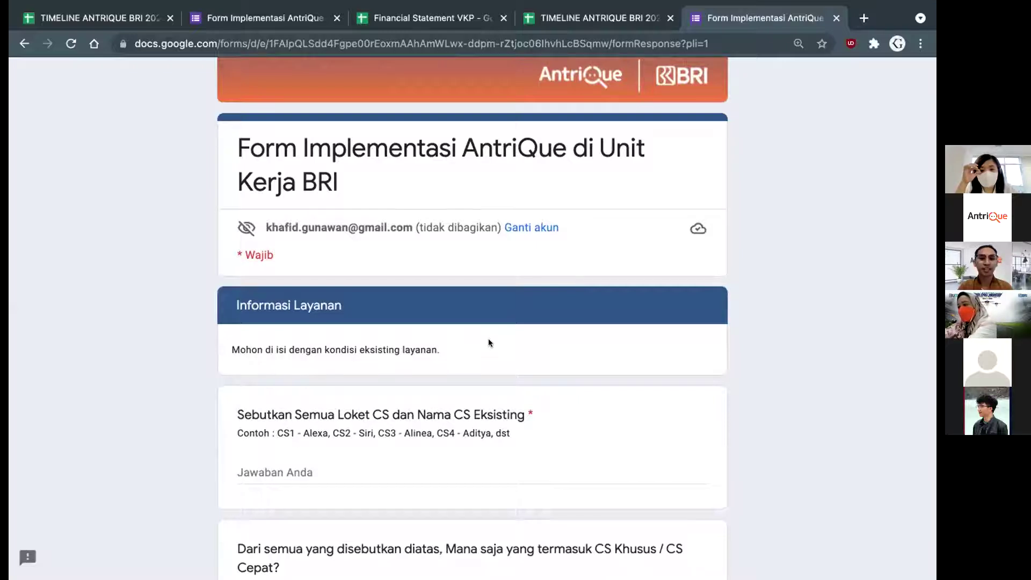
List the three CS counters, CS 1 to CS 3, each on its own line with a staff member's name
scroll(489, 340, down, 2)
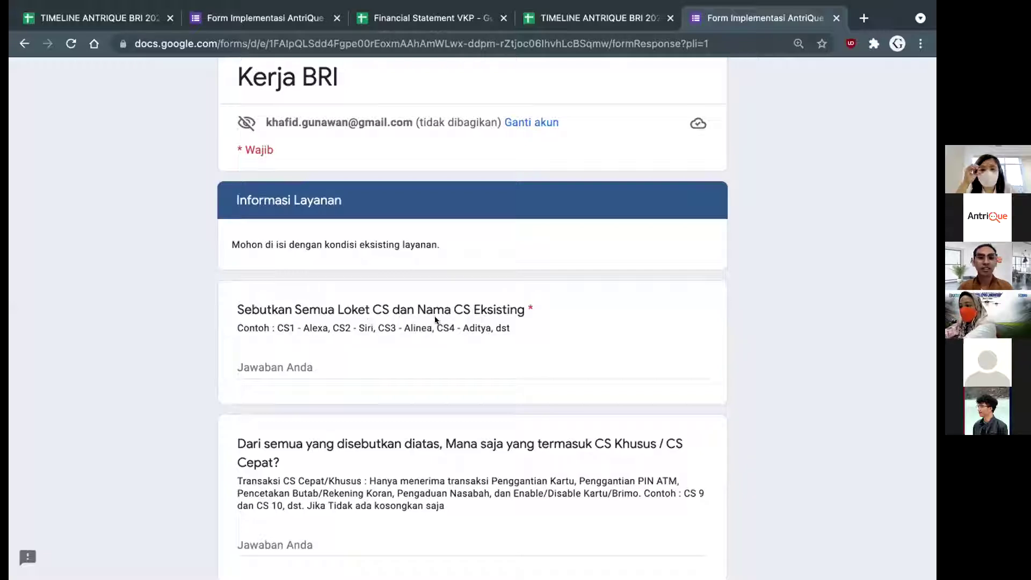
click(339, 369)
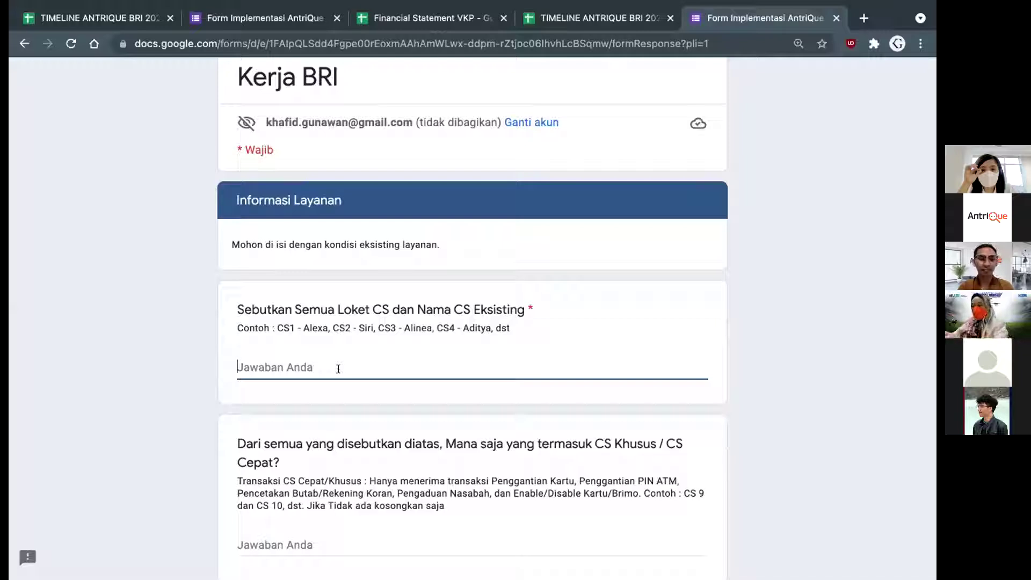
text(CS1 )
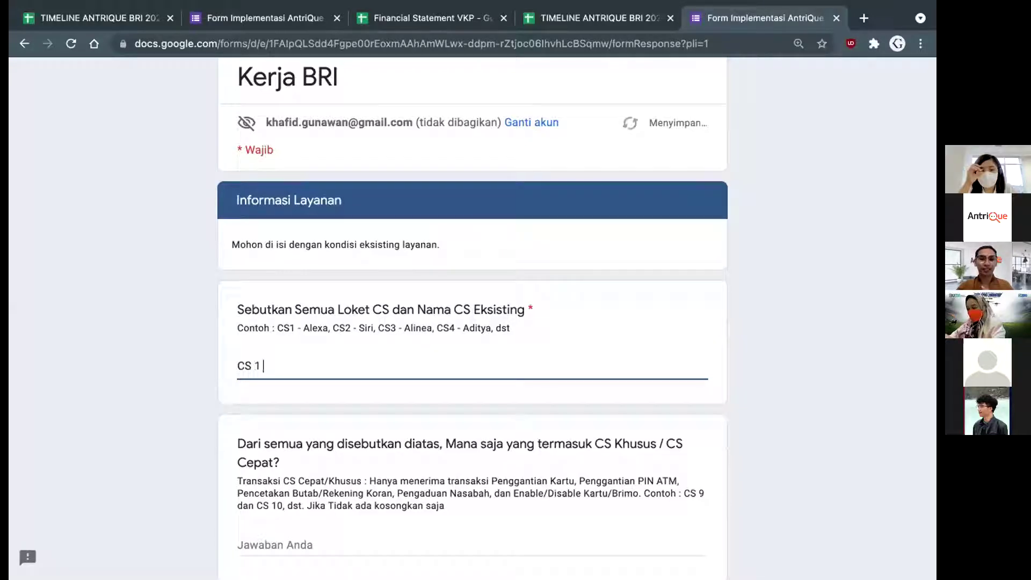
text(=)
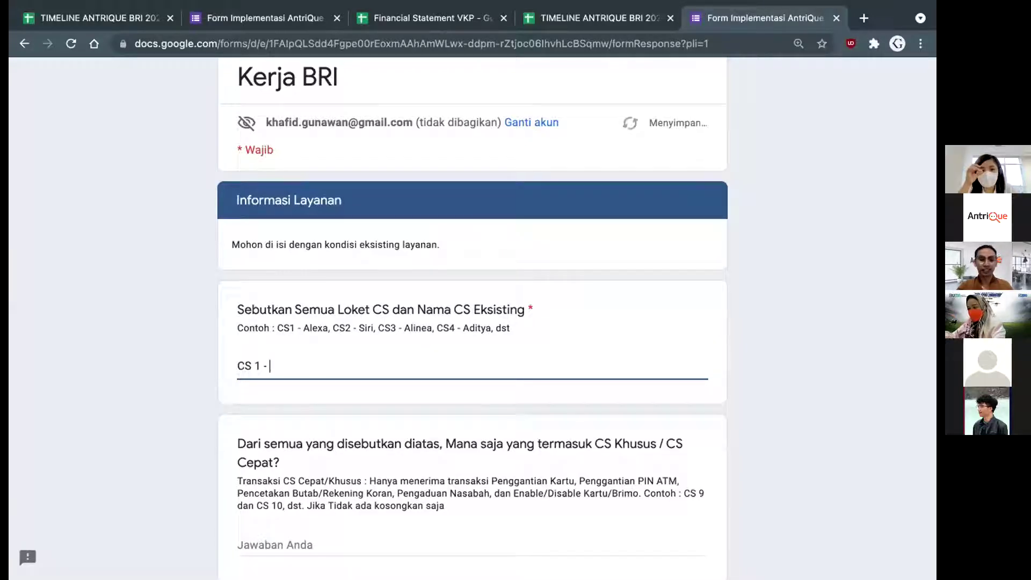
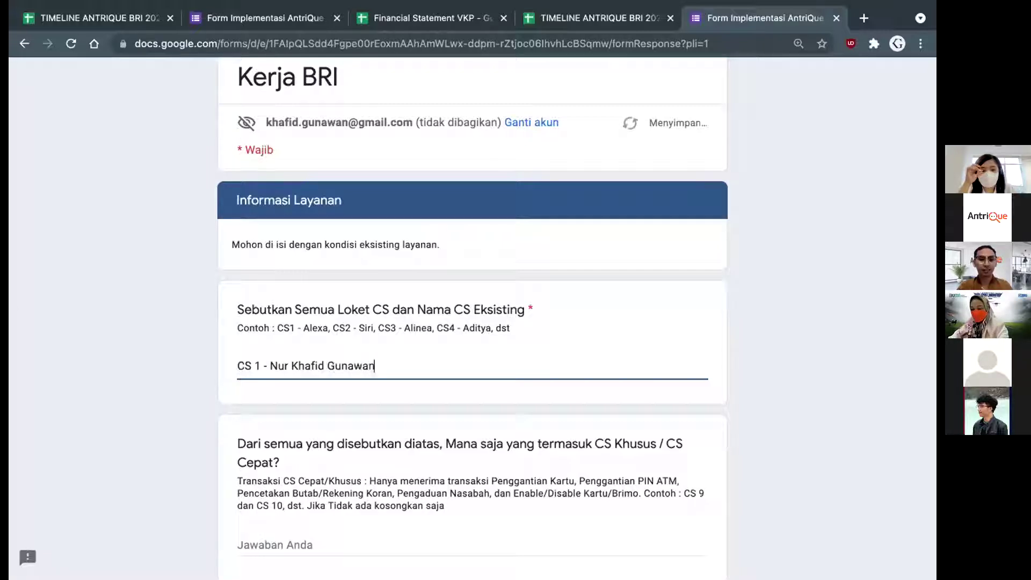
key(Return)
text(CS 2)
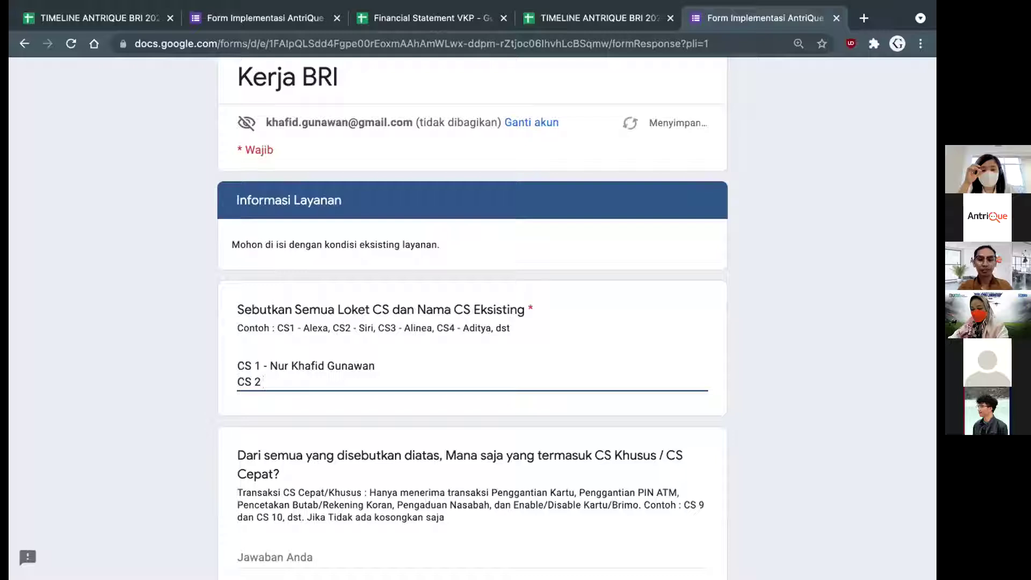
key(Return)
text(C)
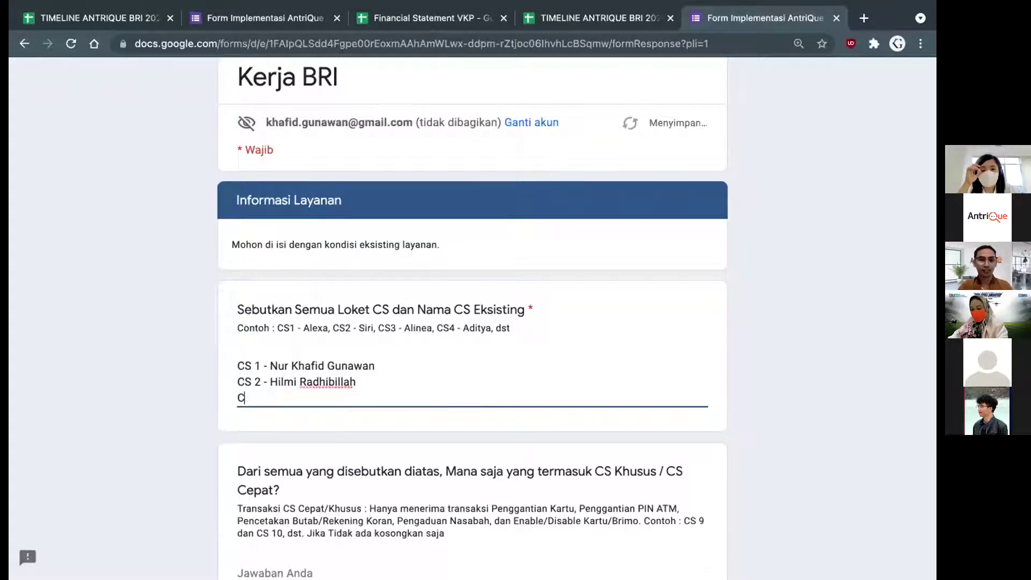
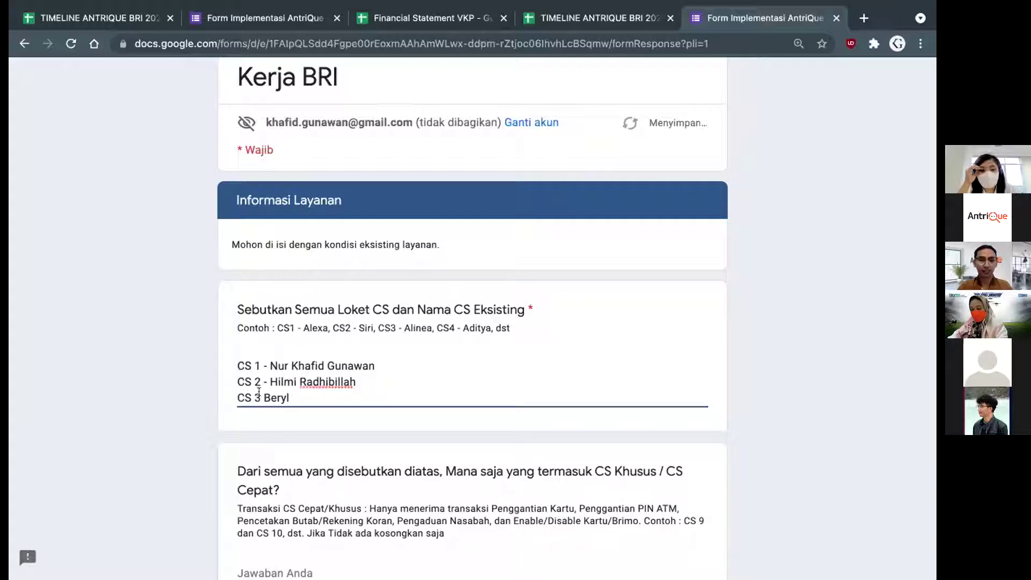
key(End)
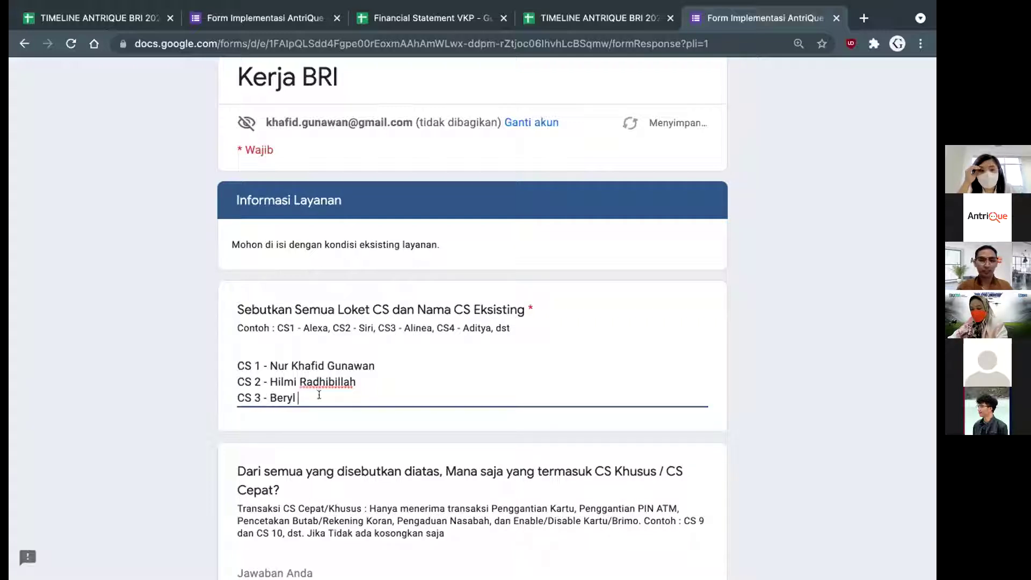
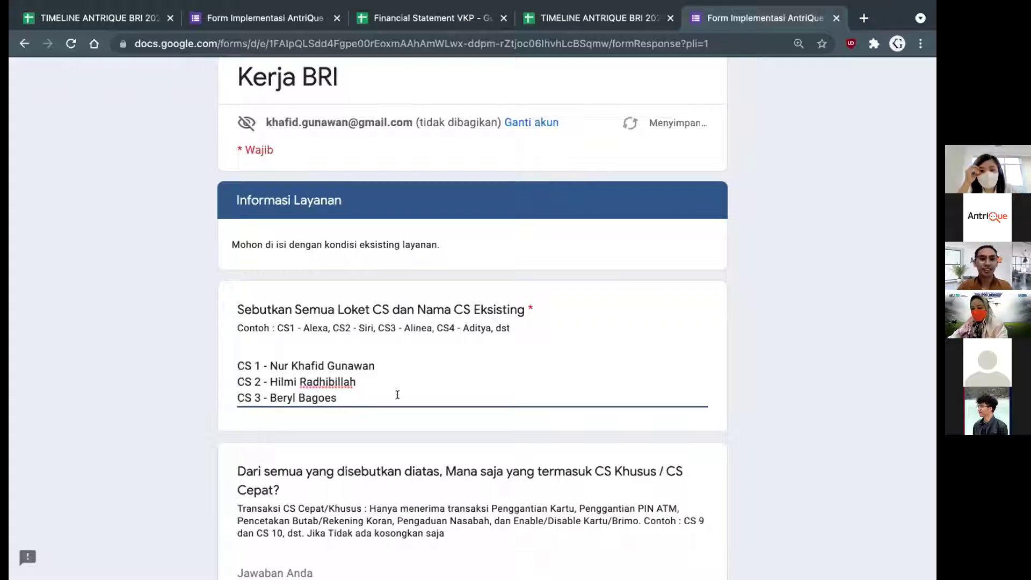
key(Return)
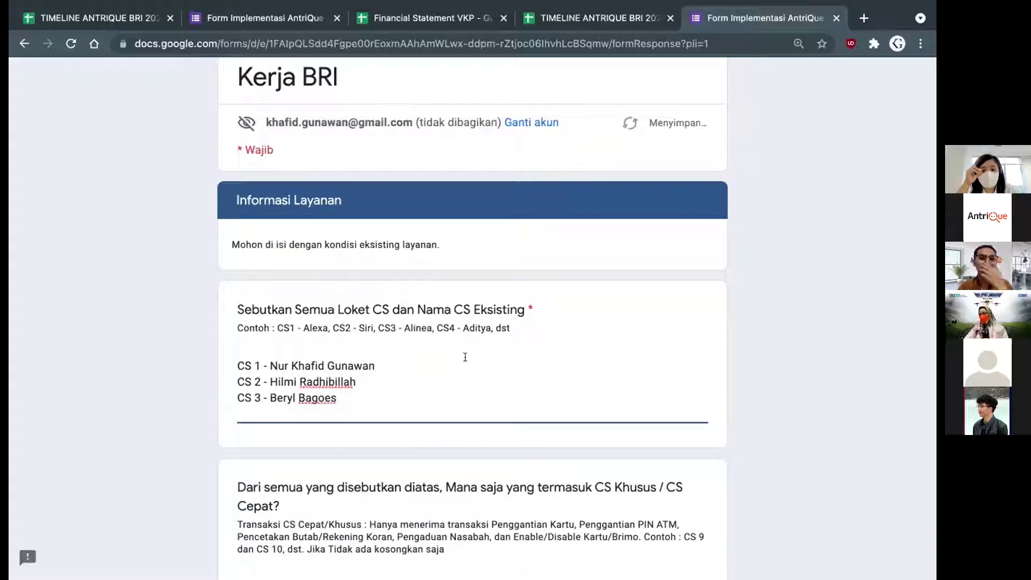
scroll(419, 411, down, 1)
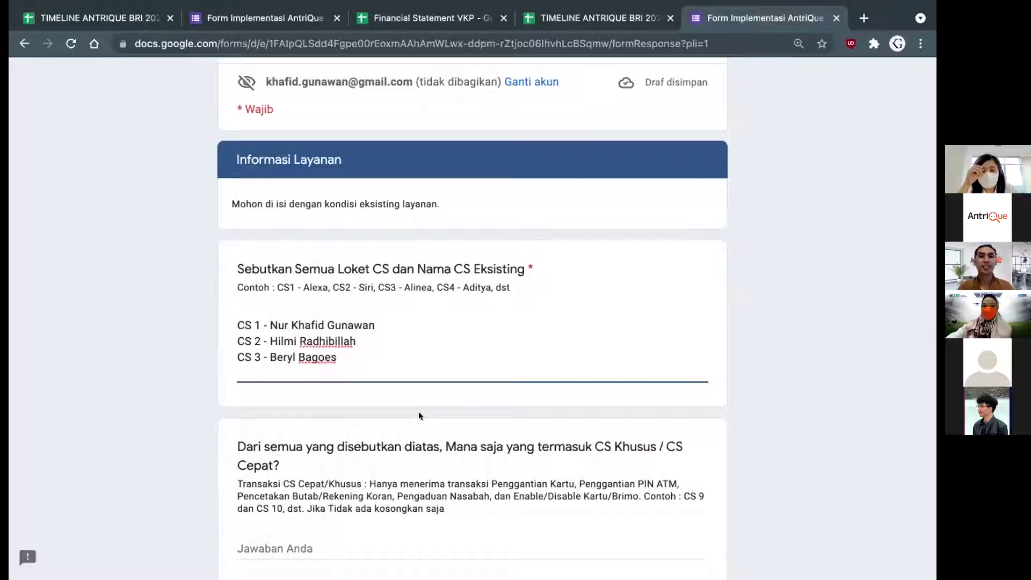
scroll(418, 411, down, 3)
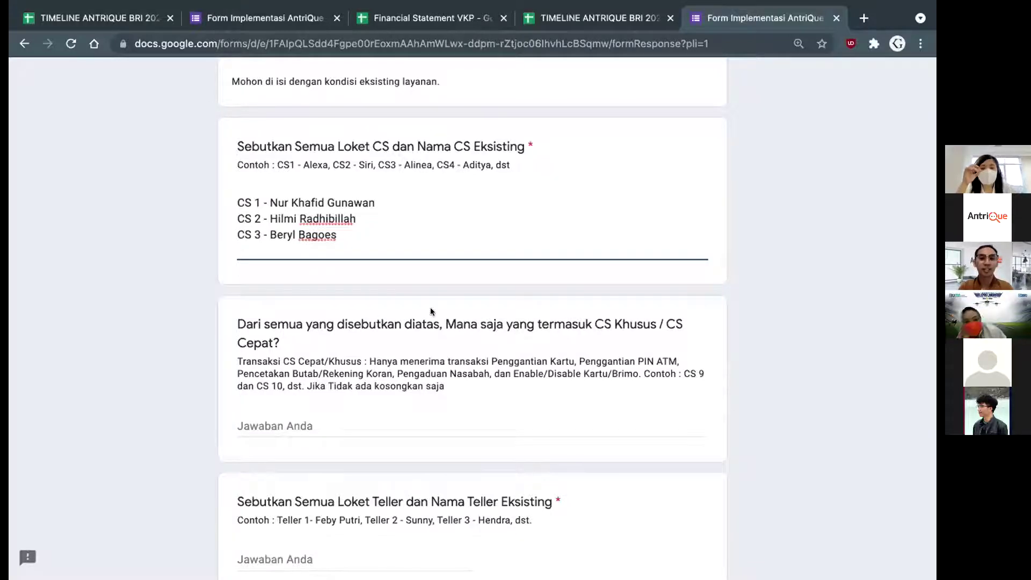
scroll(431, 311, down, 1)
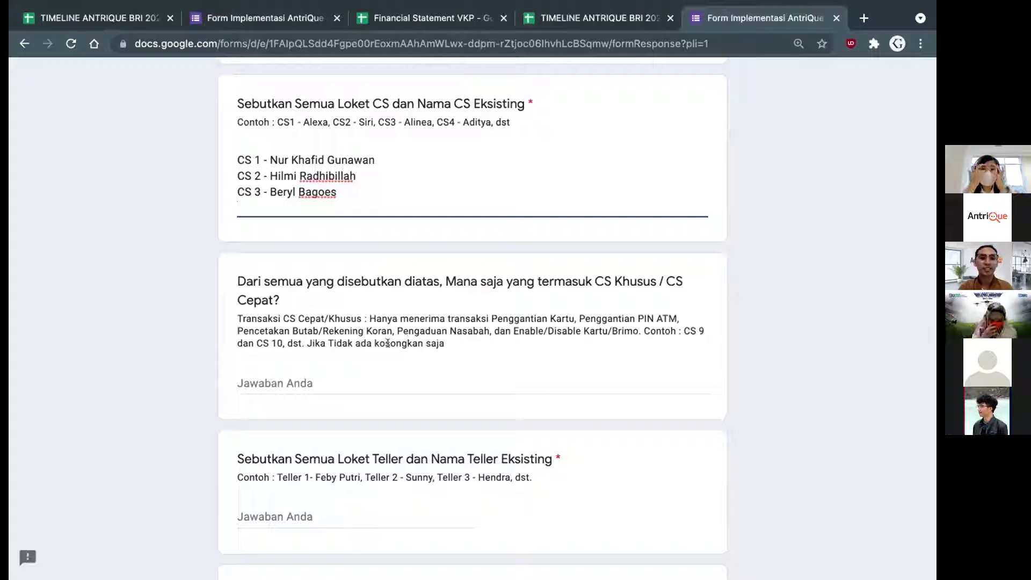
click(388, 343)
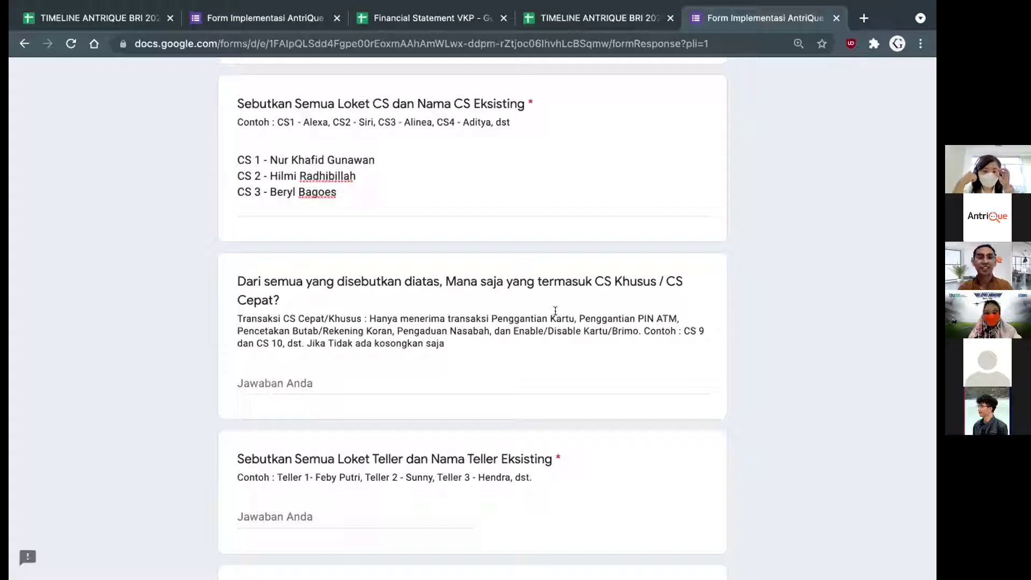
Answer the special/fast CS counters question with 'CS 1, CS 2'
click(312, 380)
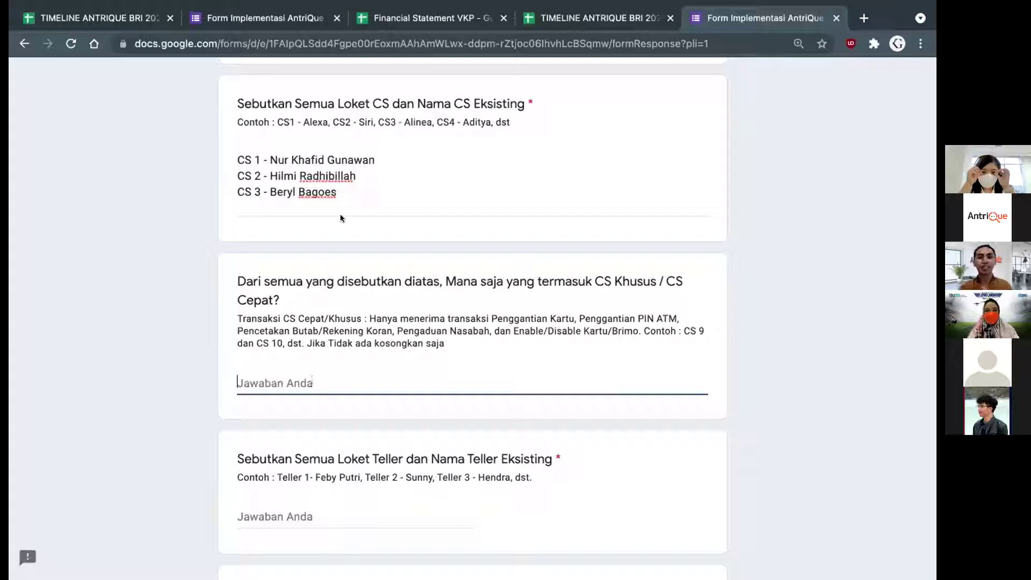
text(CS 1)
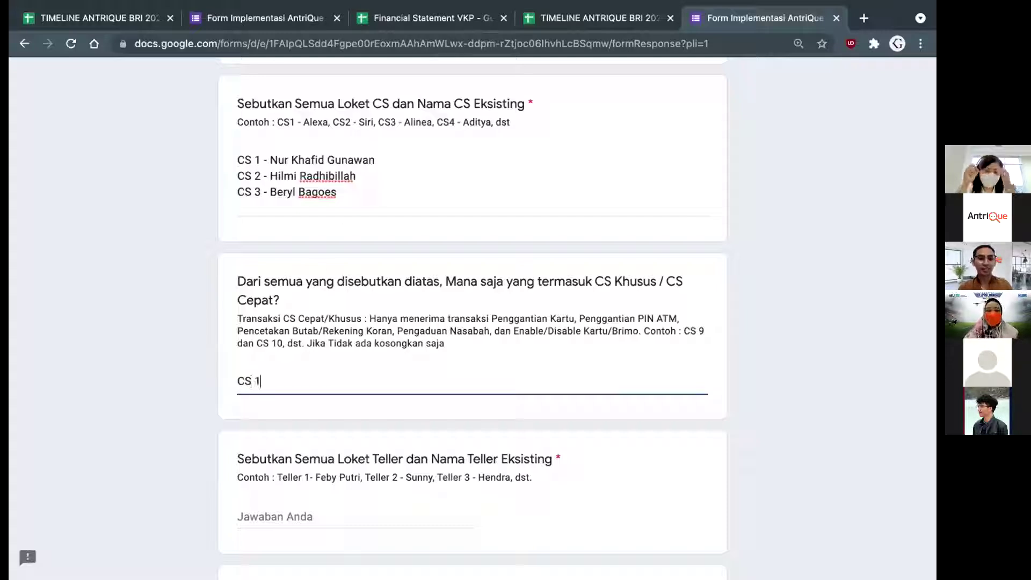
text(, CS 2)
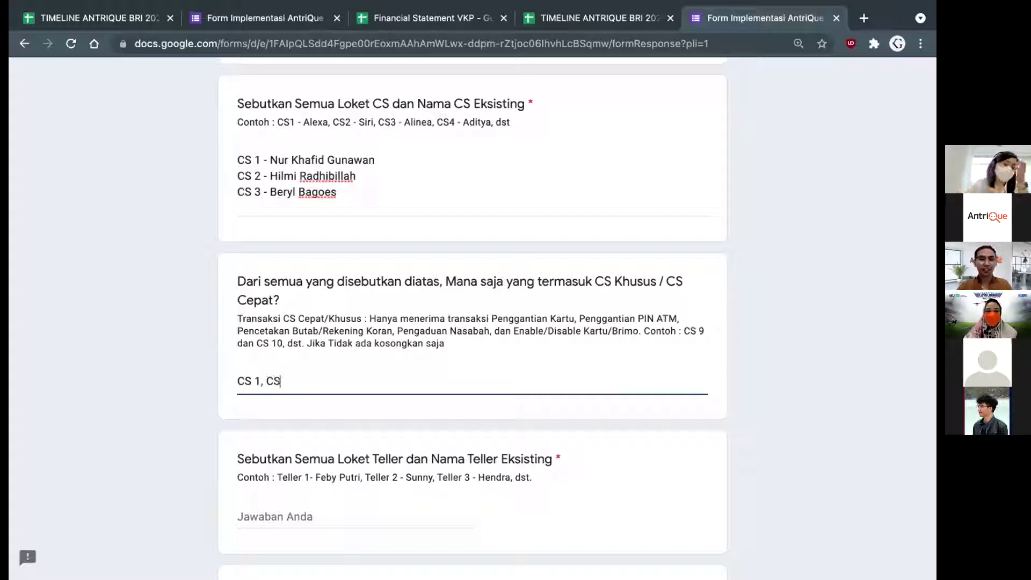
click(383, 324)
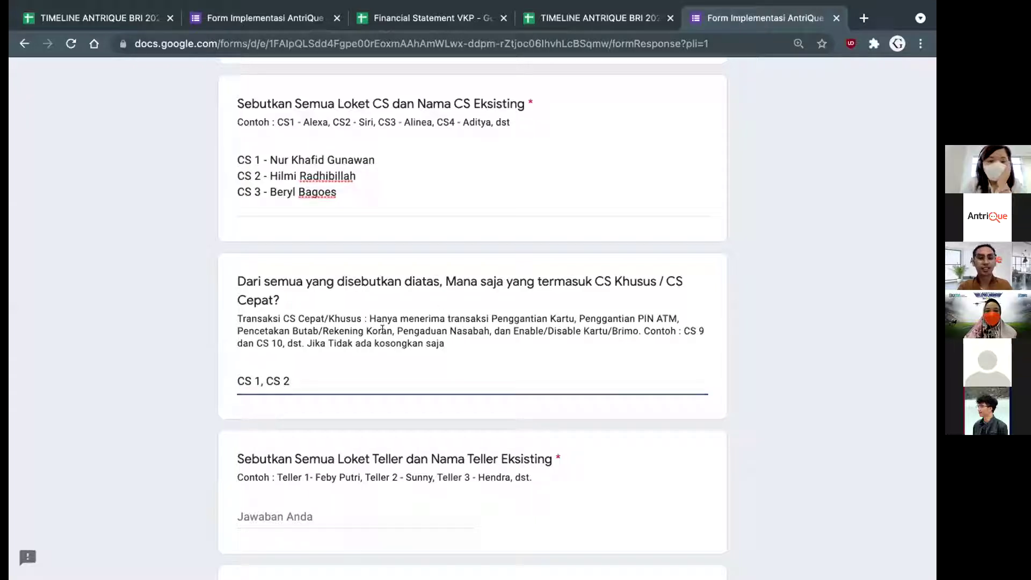
scroll(382, 328, down, 2)
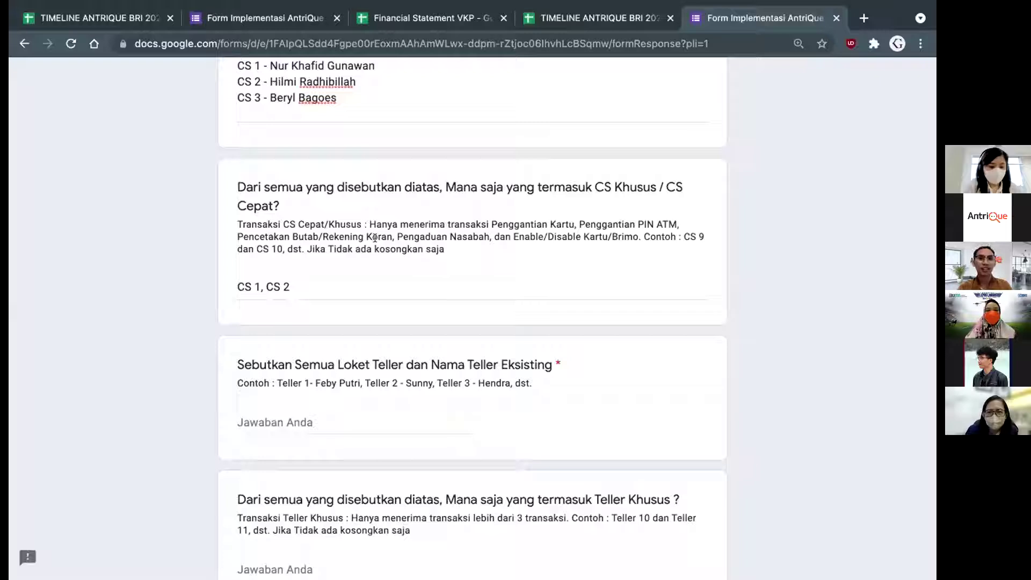
Answer the existing teller counters question with Teller 1 and the teller's correctly spelled name
scroll(375, 237, down, 1)
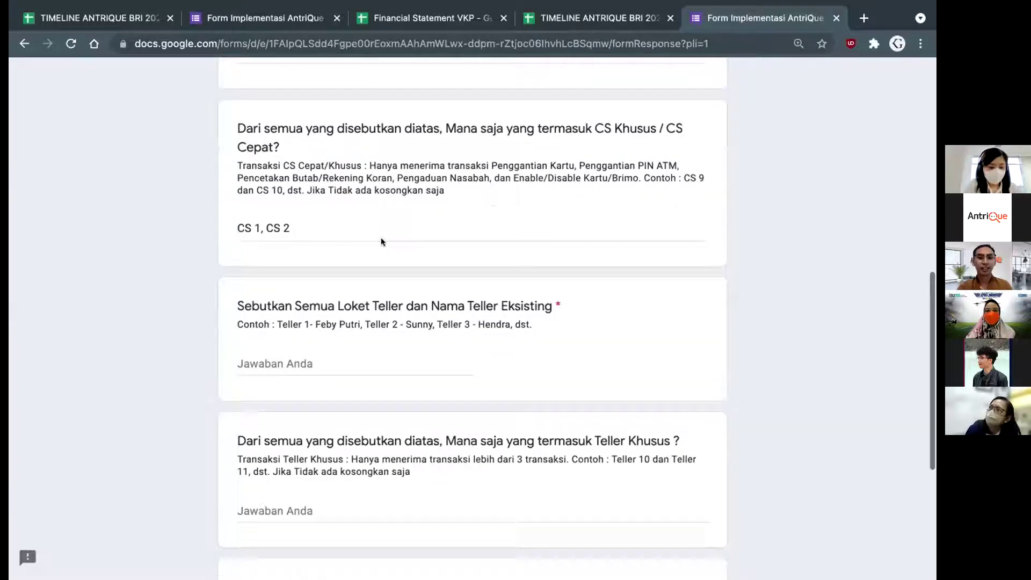
click(306, 364)
text(Teller )
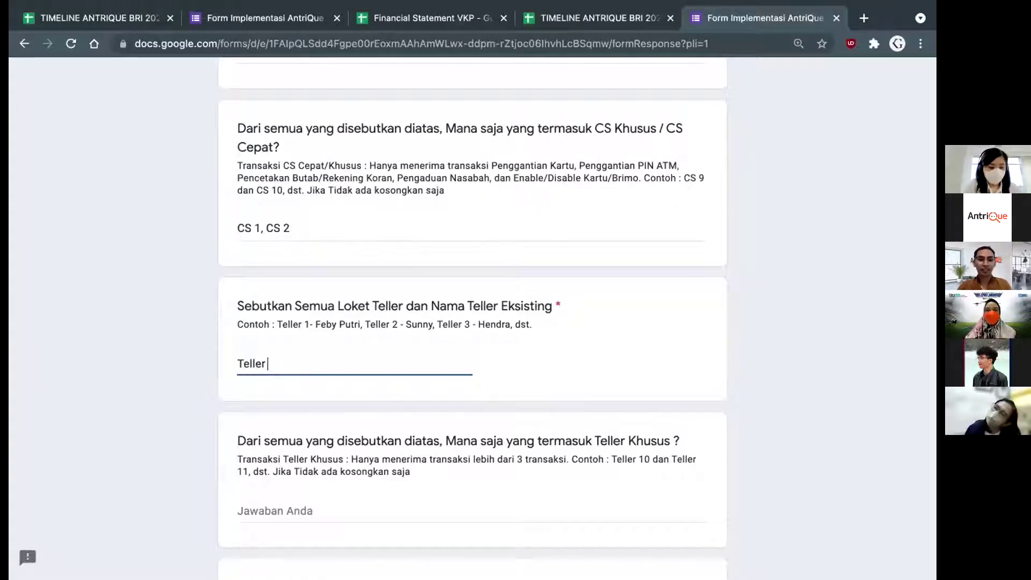
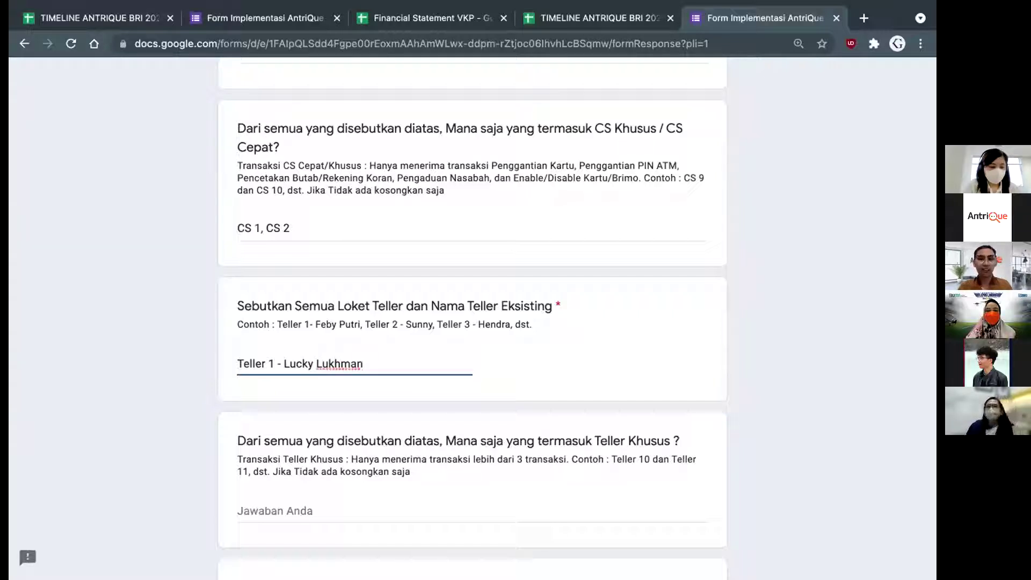
click(383, 388)
scroll(382, 388, down, 2)
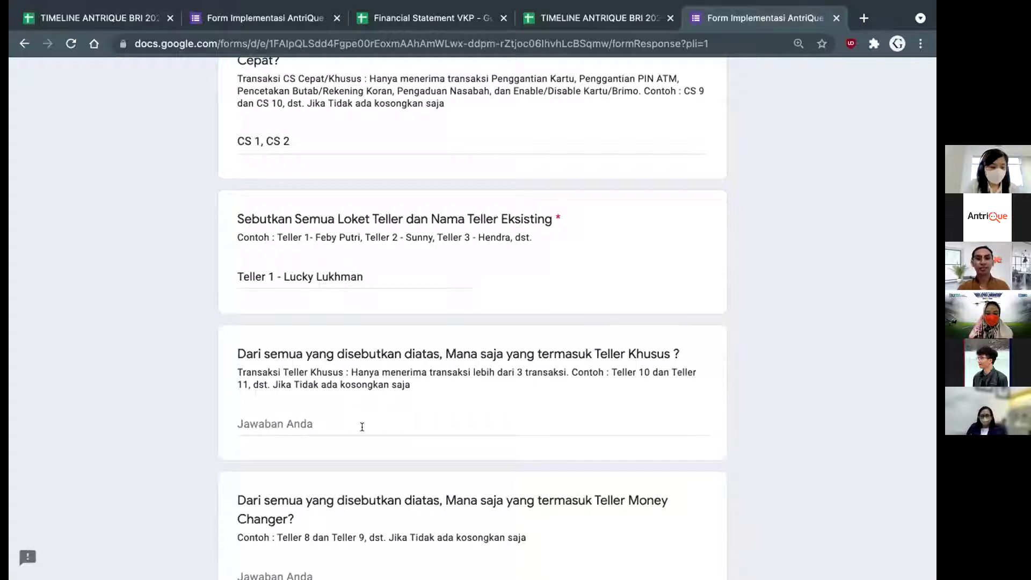
Enter 'Teller 1' as the special teller, leave Money Changer blank, and continue
click(314, 423)
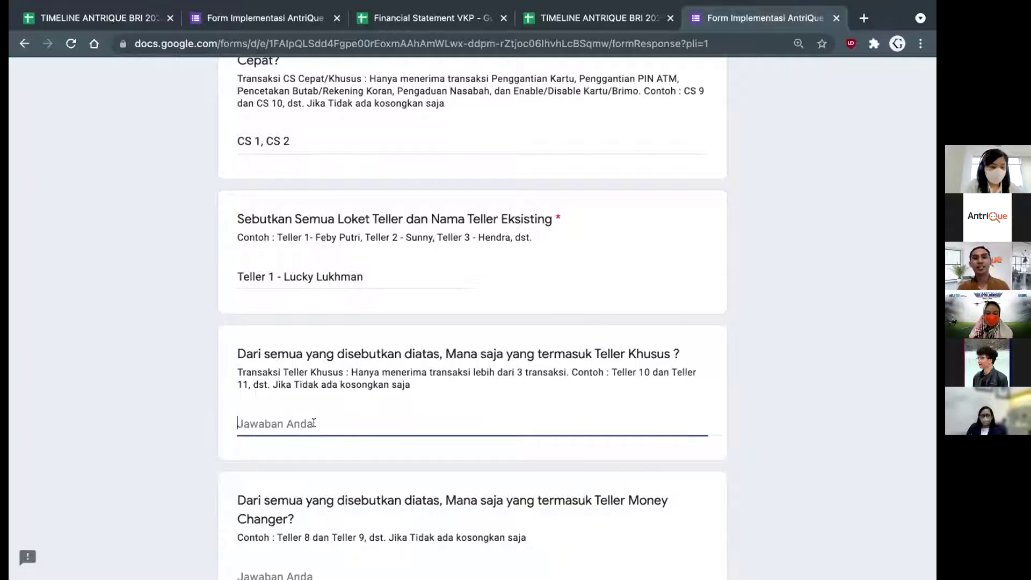
scroll(314, 422, down, 1)
text(T)
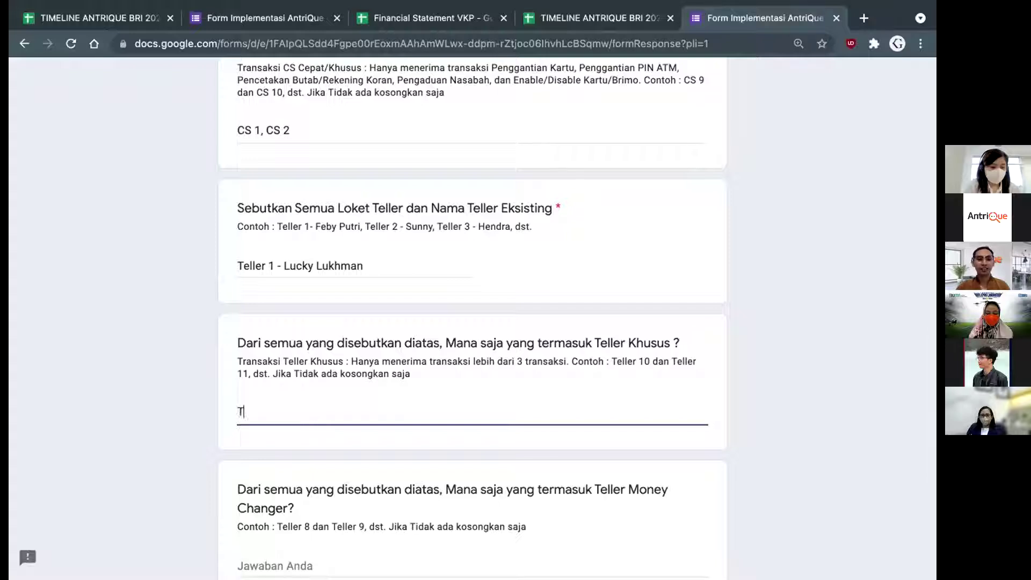
text(eller)
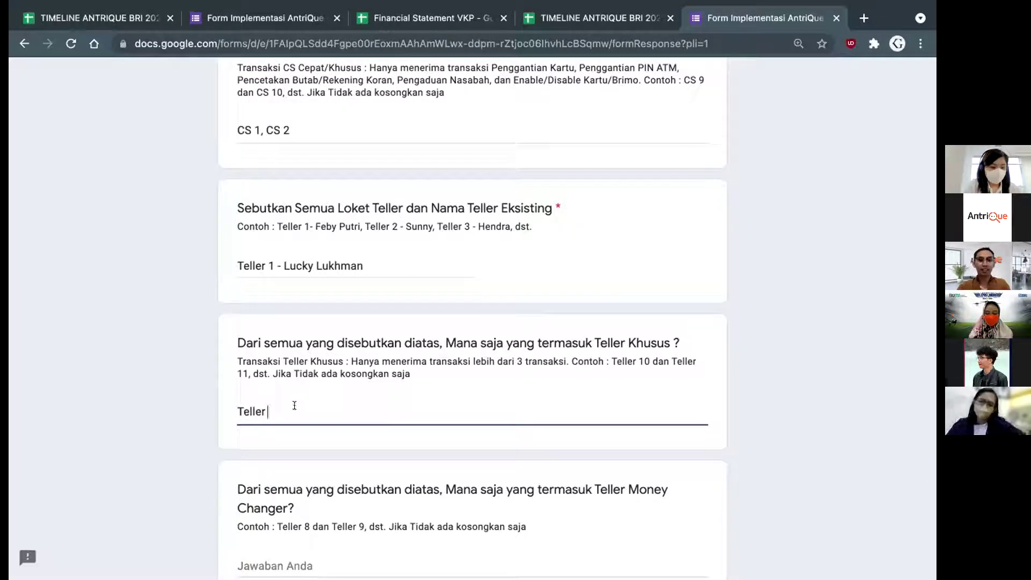
text( 1)
scroll(359, 403, down, 2)
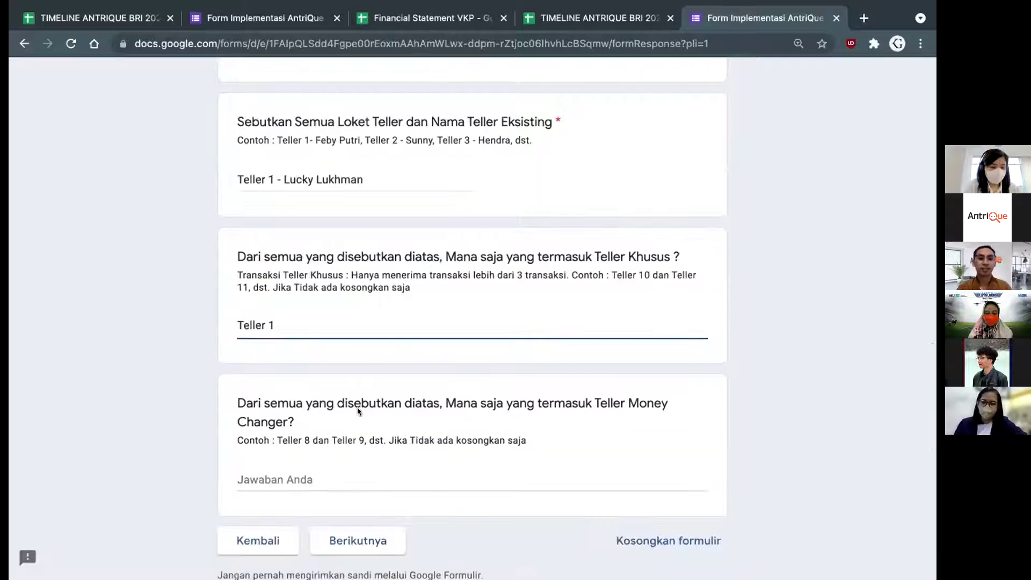
click(314, 478)
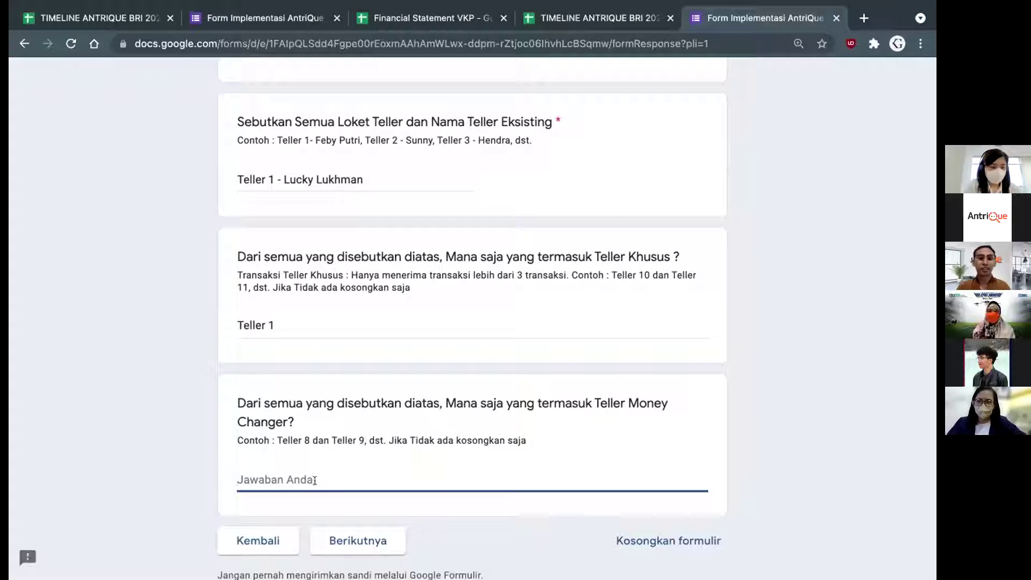
click(357, 542)
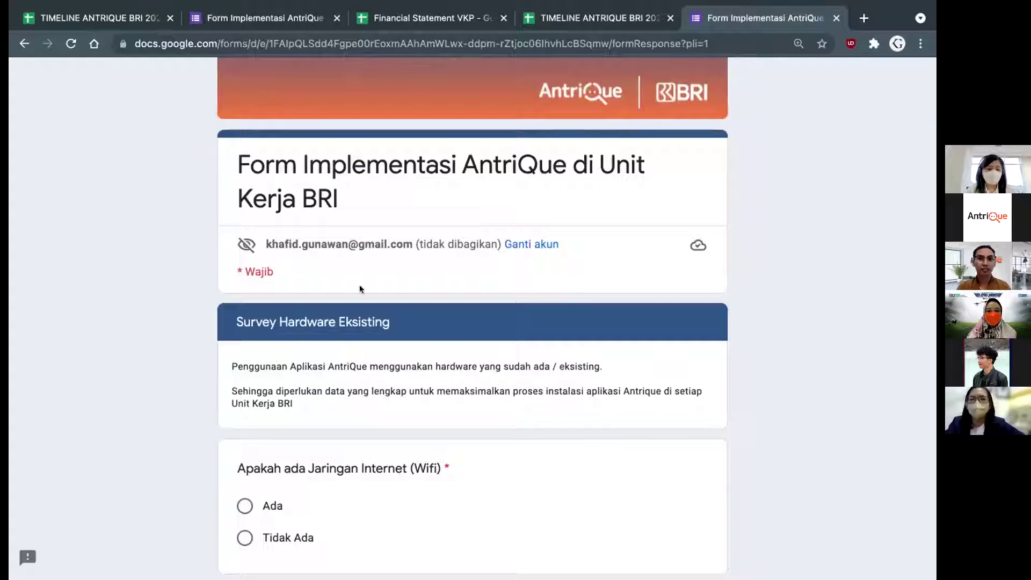
Answer that the branch has a Wifi internet network
scroll(347, 242, down, 1)
scroll(347, 243, down, 3)
scroll(346, 241, up, 2)
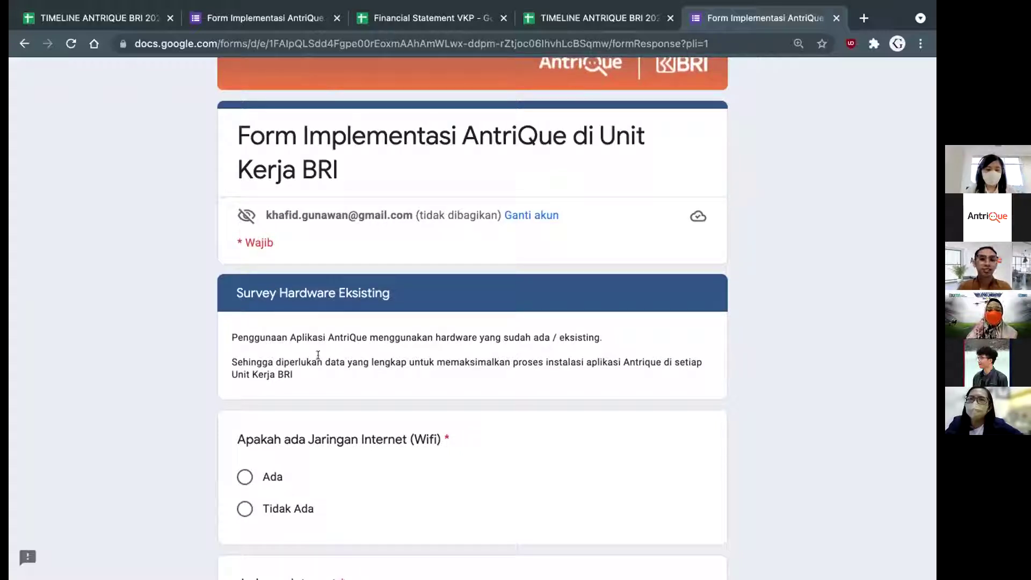
scroll(318, 354, down, 1)
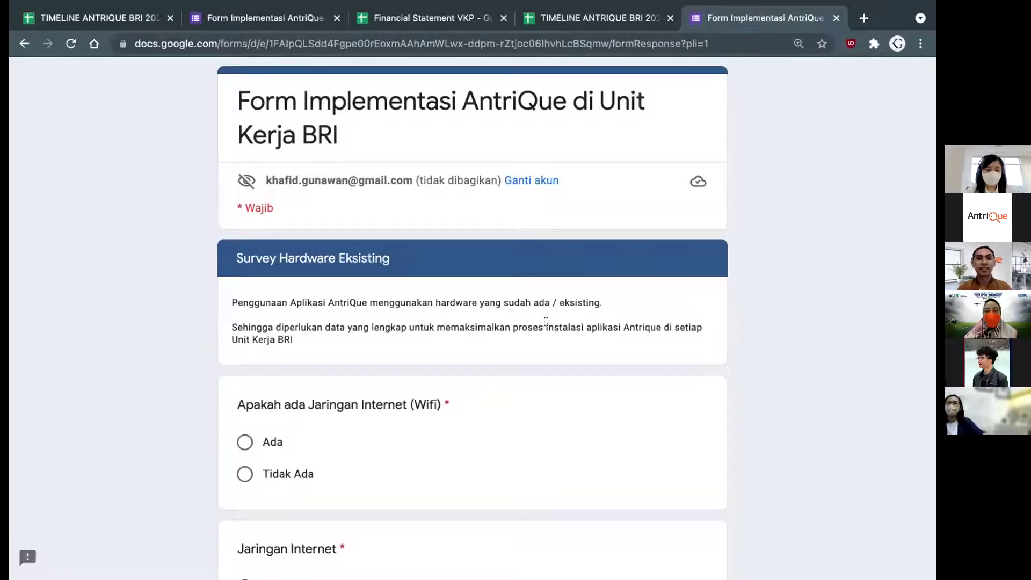
scroll(545, 322, down, 1)
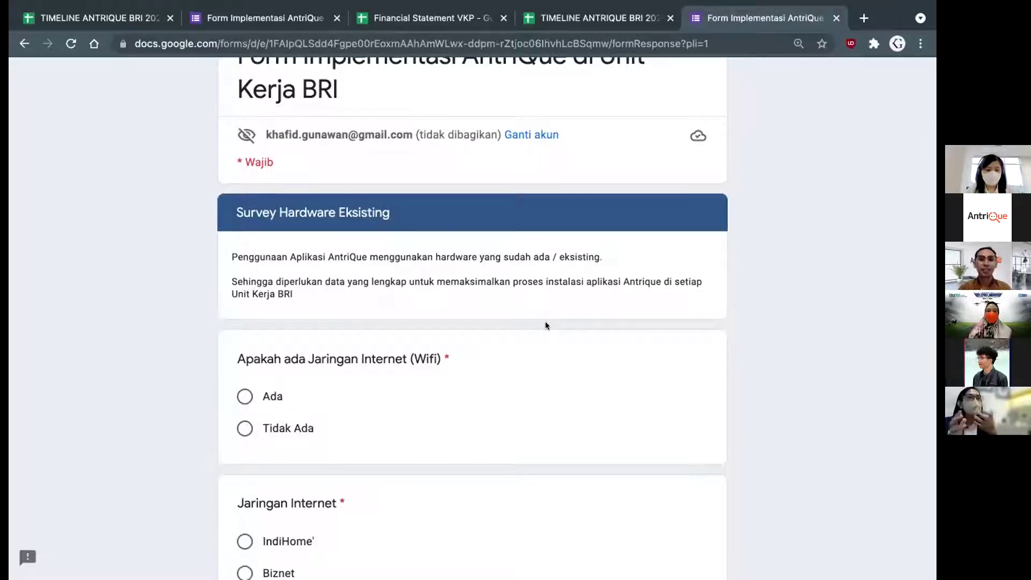
scroll(546, 323, down, 2)
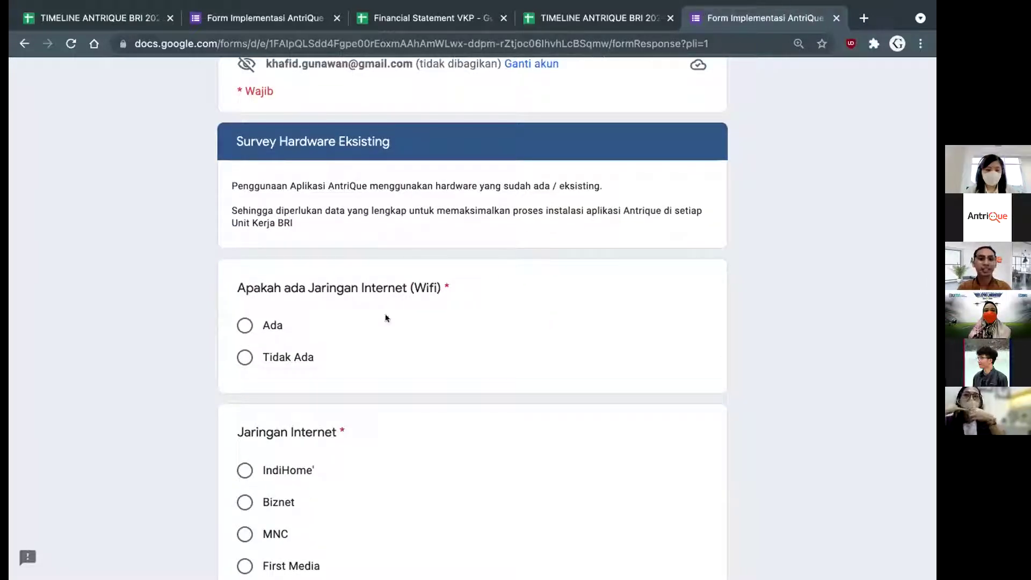
click(274, 324)
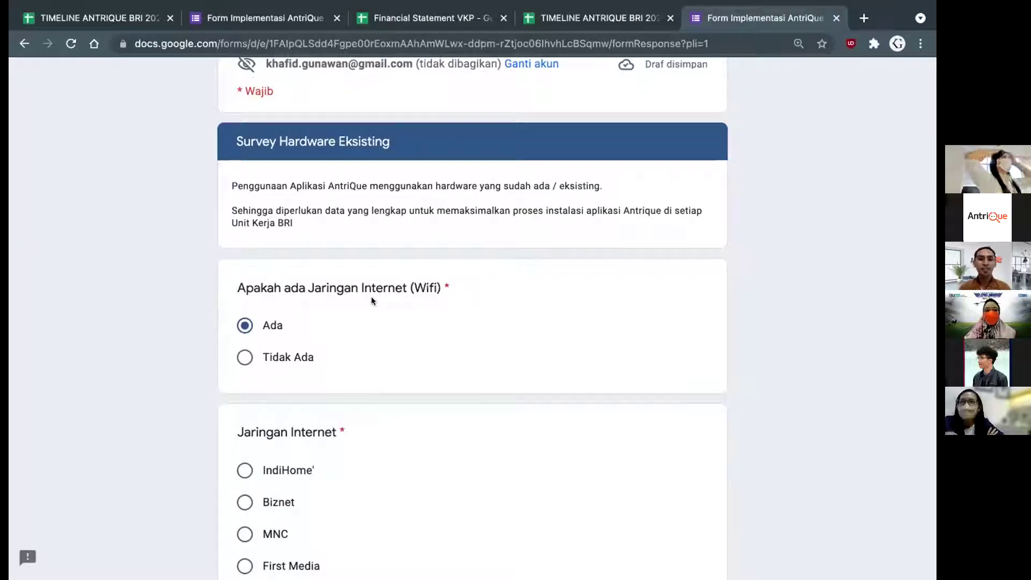
Choose IndiHome' as the Jaringan Internet provider
scroll(372, 298, down, 3)
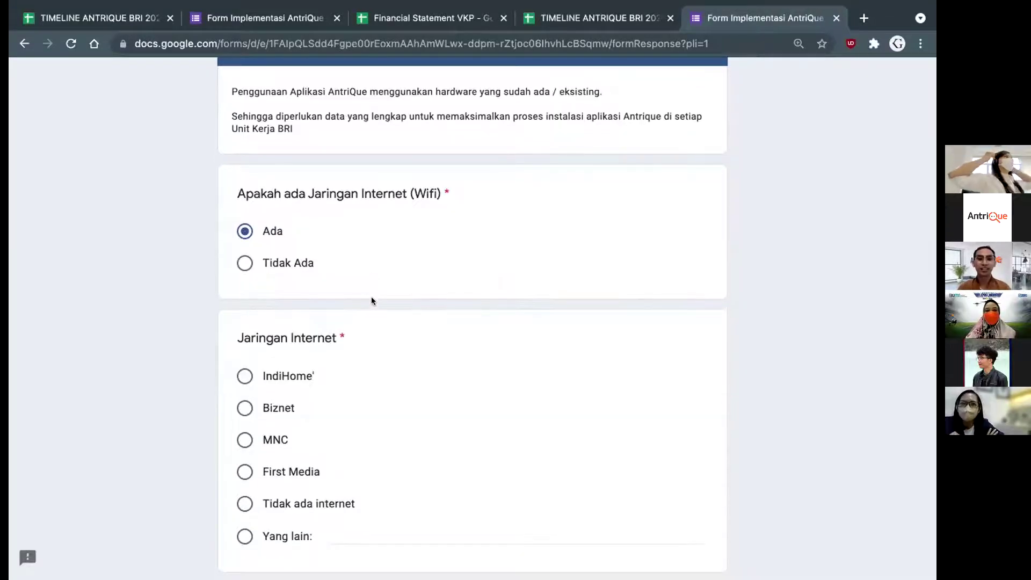
scroll(372, 301, down, 1)
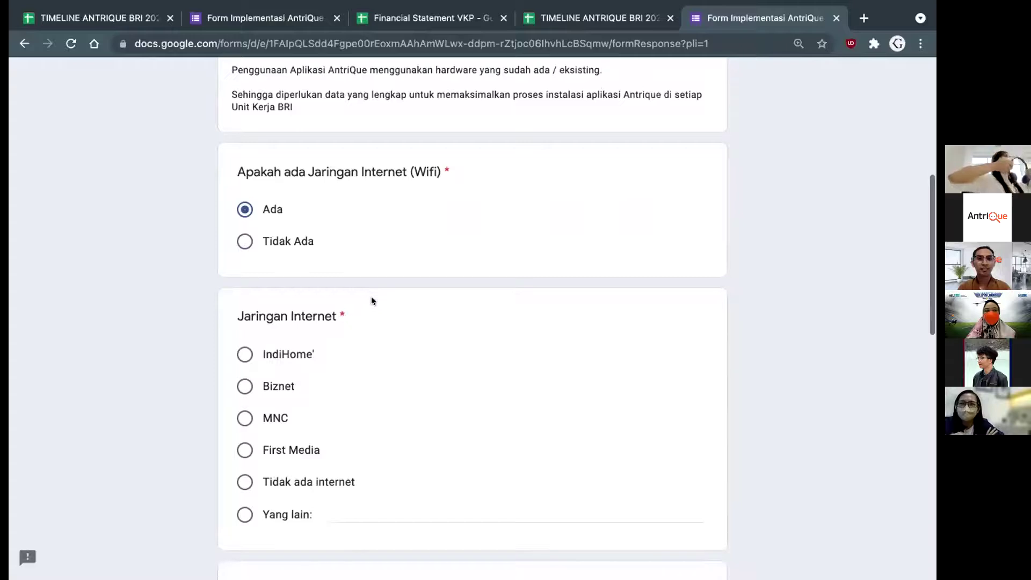
scroll(372, 301, up, 1)
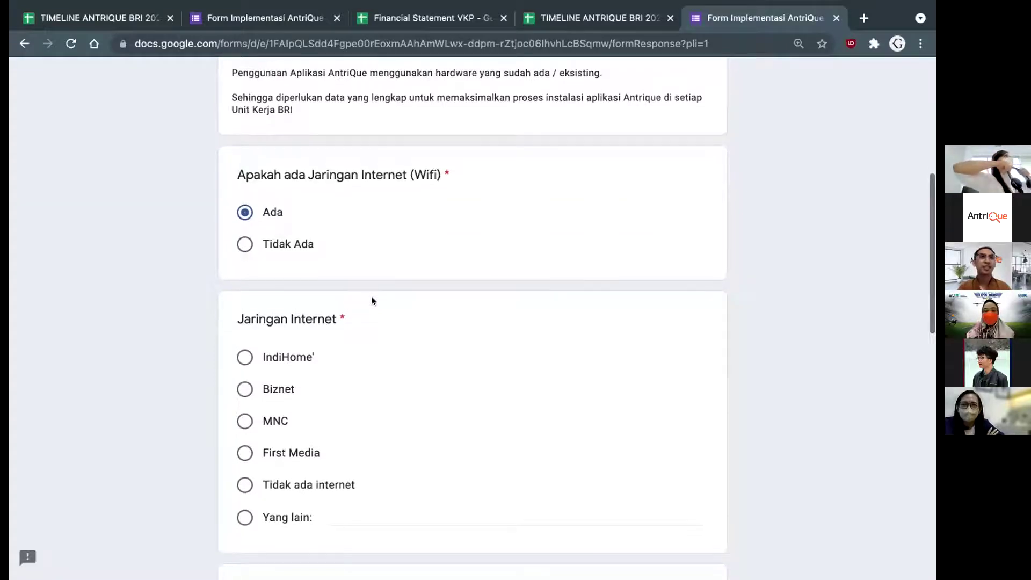
scroll(371, 301, up, 1)
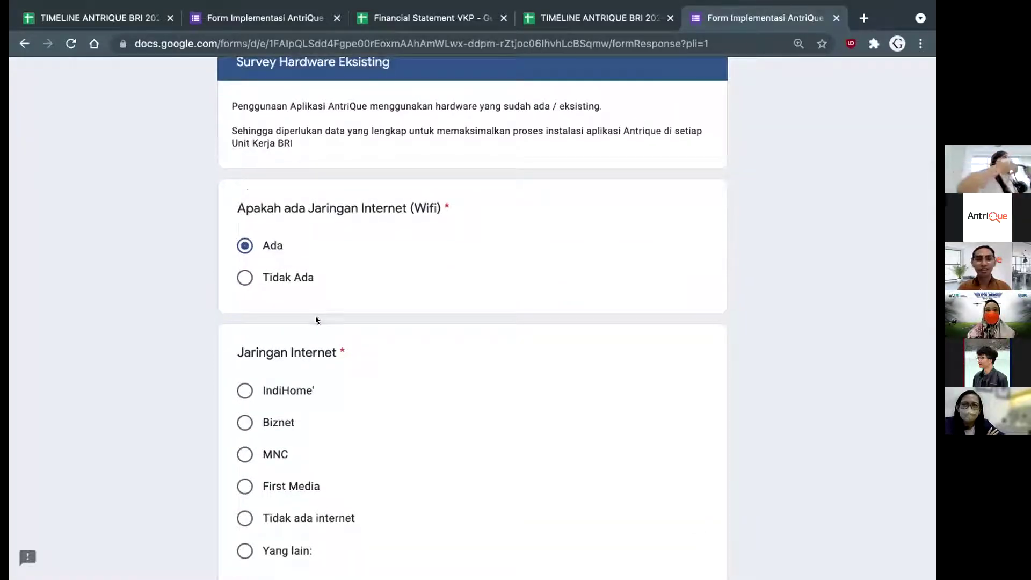
scroll(272, 318, down, 1)
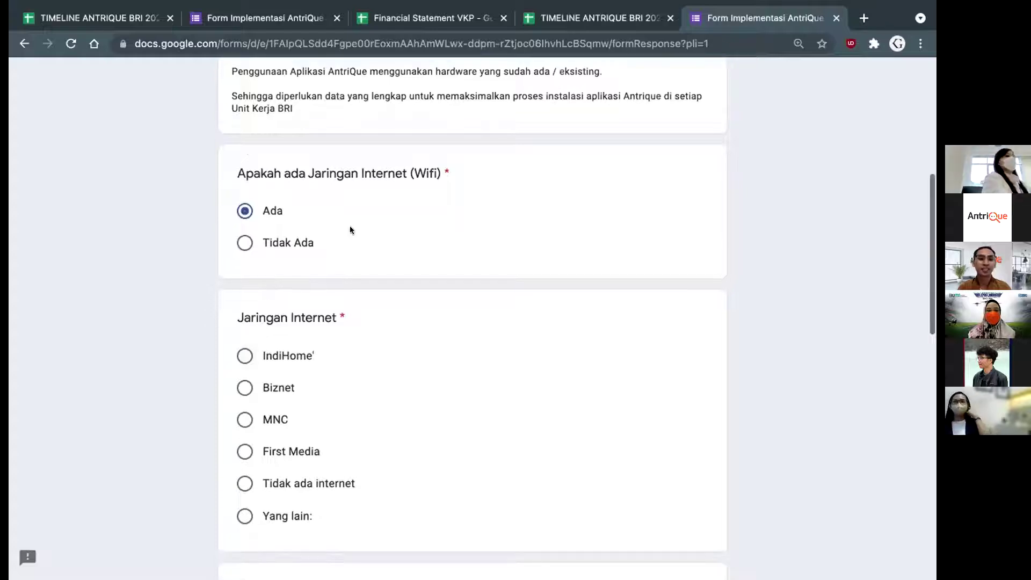
click(247, 356)
Enter 40 Mbps as the internet bandwidth, correcting the misspelled unit
scroll(443, 362, down, 4)
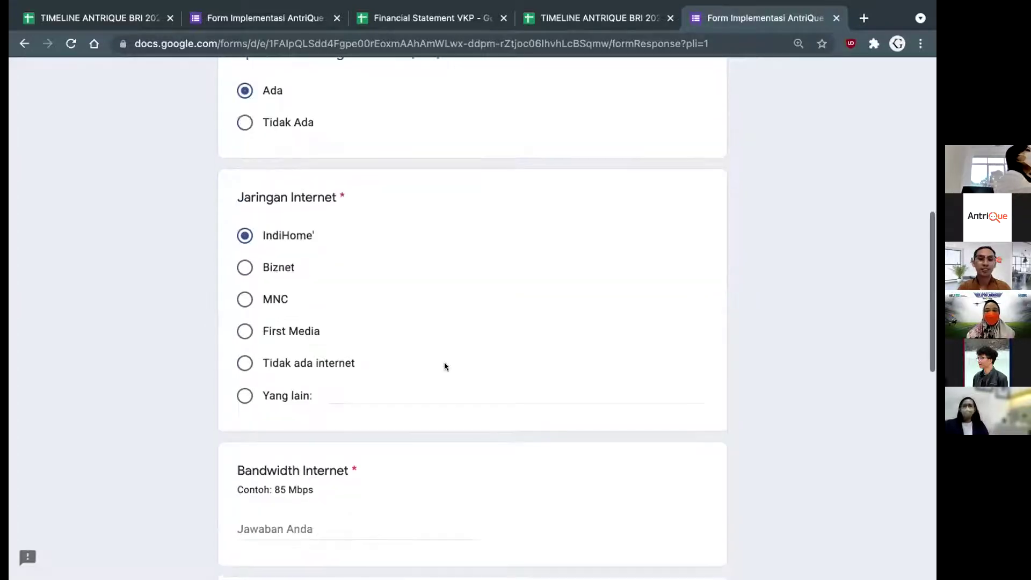
scroll(260, 294, down, 3)
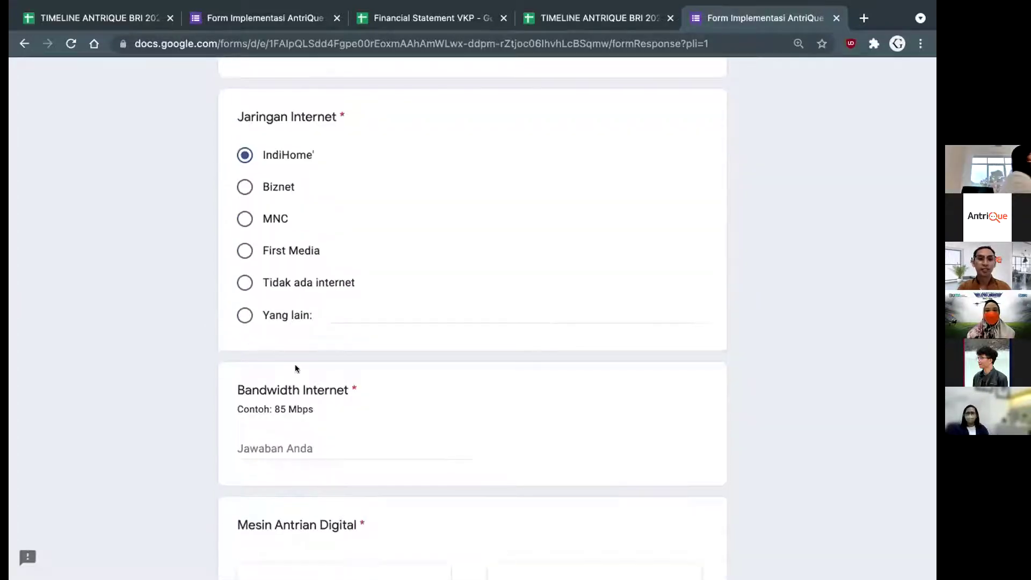
scroll(295, 364, down, 1)
click(293, 401)
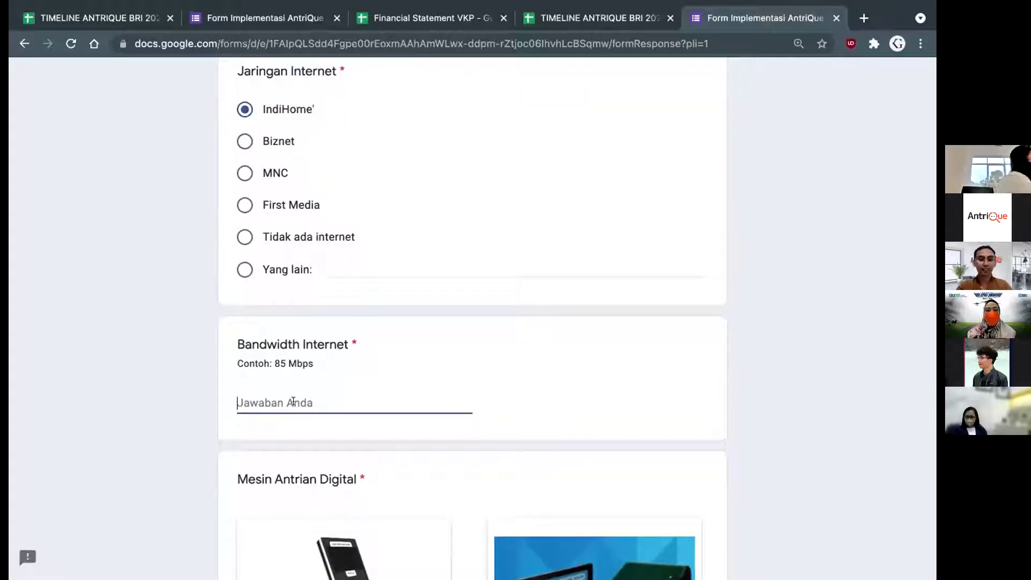
text(40 M)
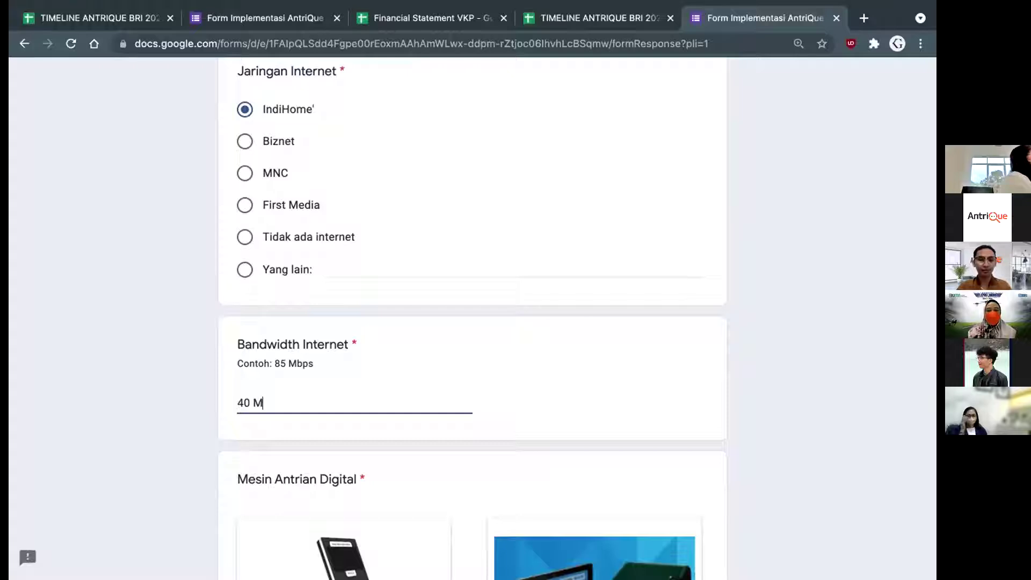
text(pbs)
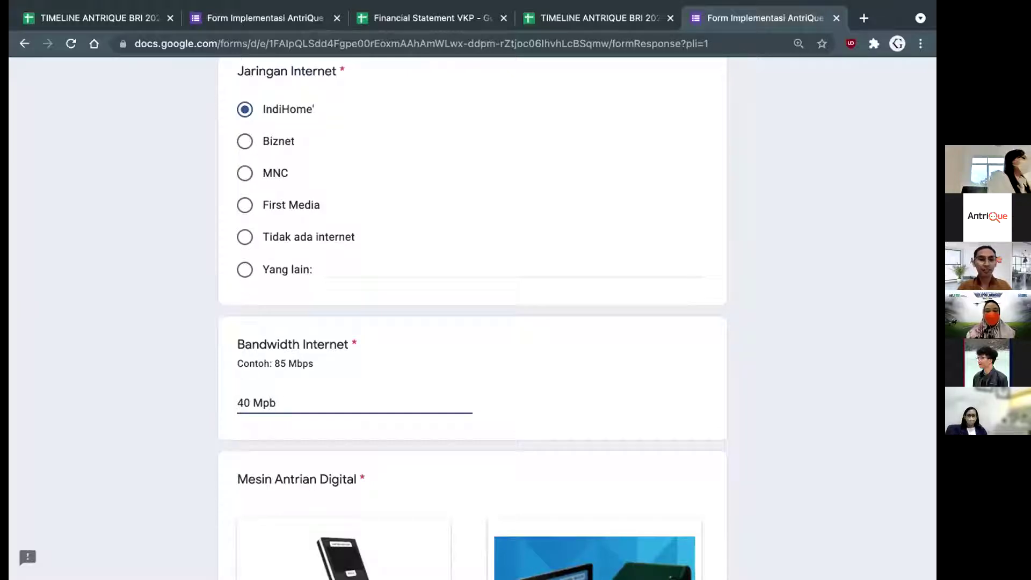
key(BackSpace)
key(BackSpace)
key(BackSpace)
text(Mbps)
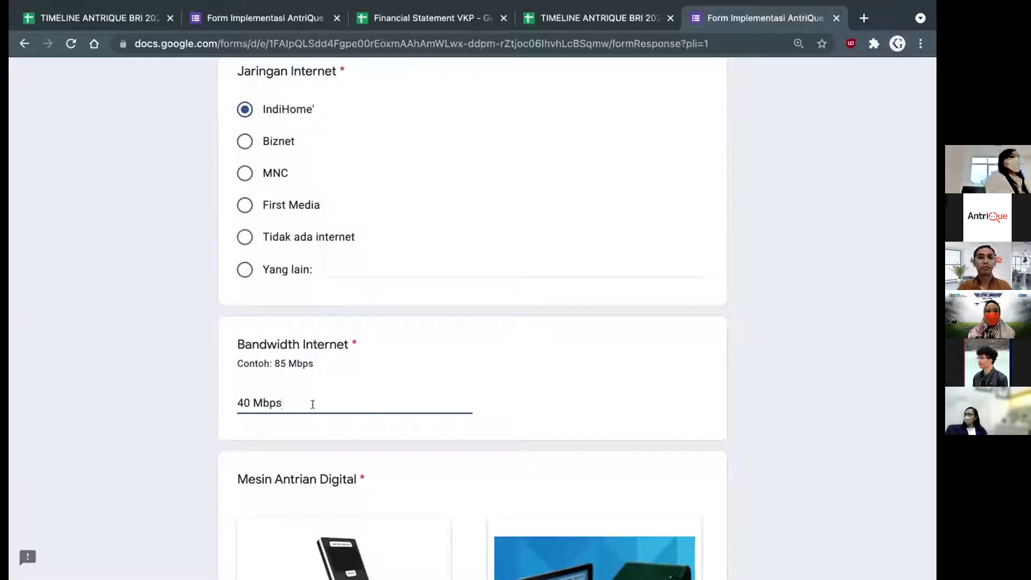
click(328, 430)
scroll(327, 427, down, 2)
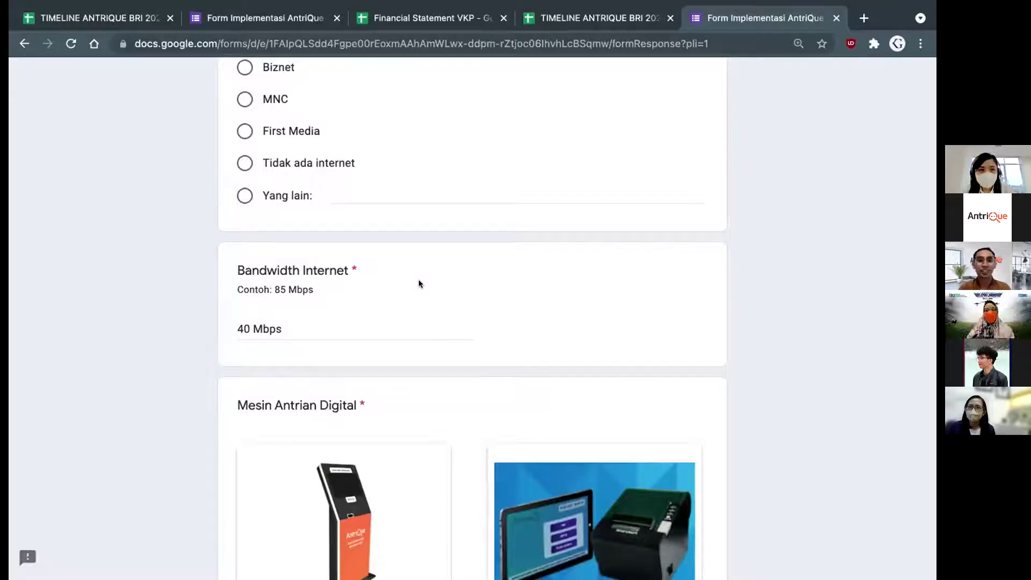
scroll(419, 284, down, 1)
scroll(419, 283, up, 1)
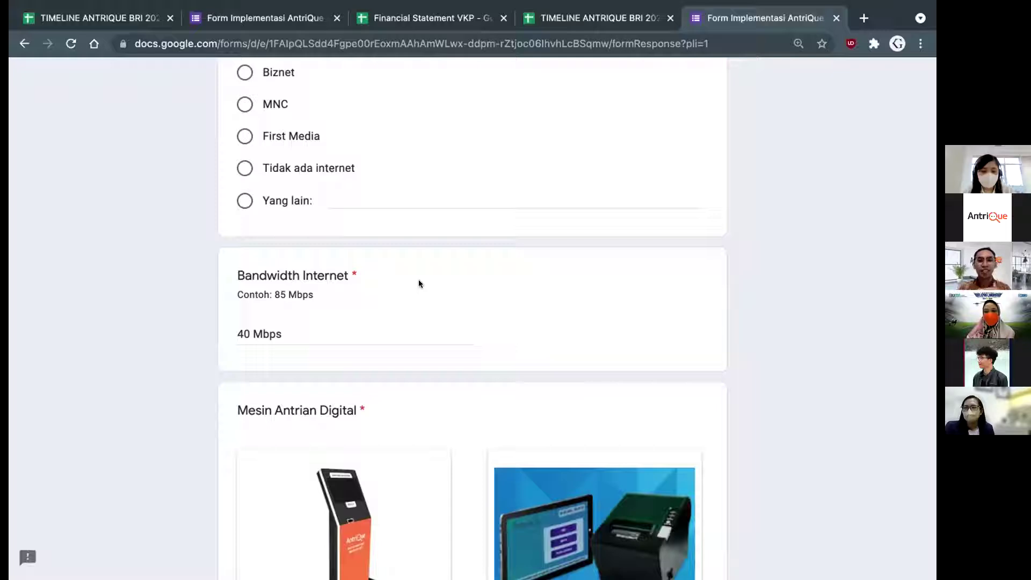
scroll(444, 278, up, 2)
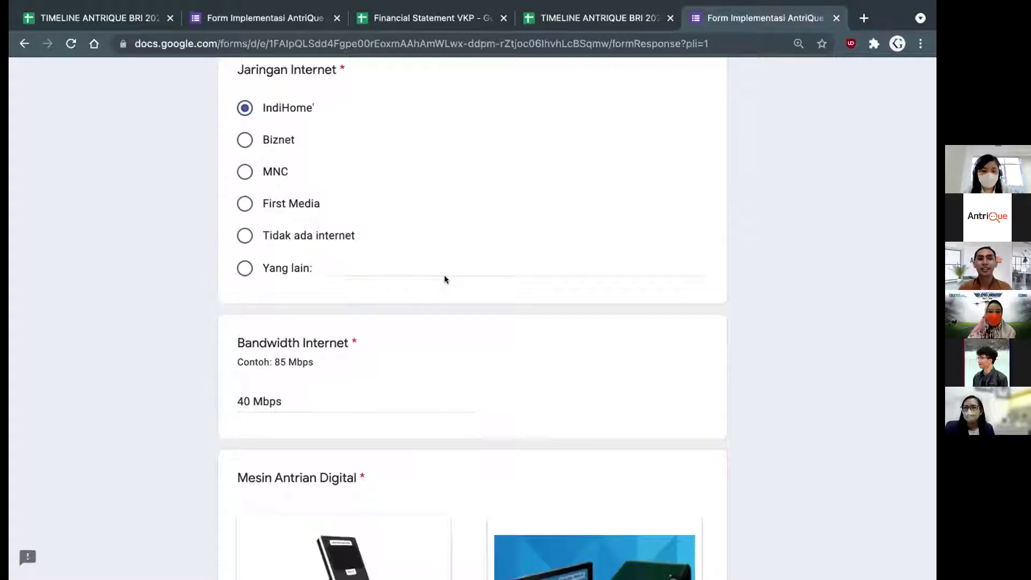
scroll(444, 277, down, 2)
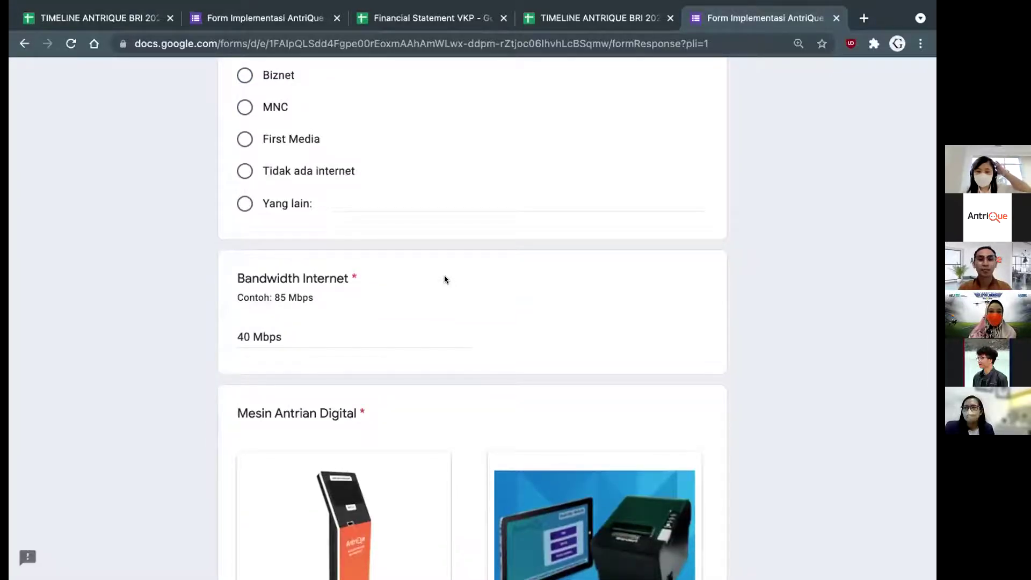
scroll(444, 276, down, 4)
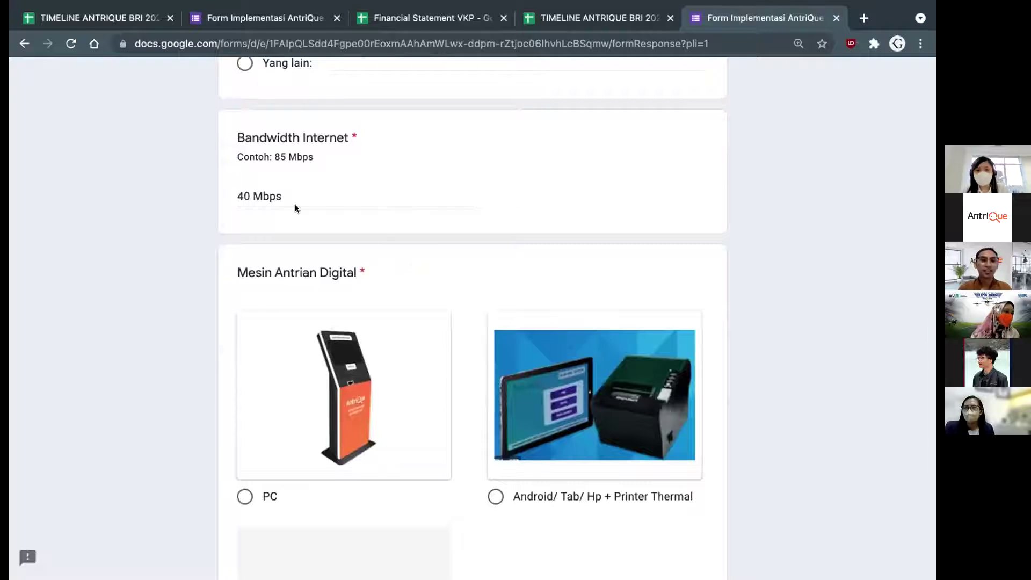
Choose PC as the digital queue machine and continue to the Mesin Antrian pc section
scroll(327, 212, down, 1)
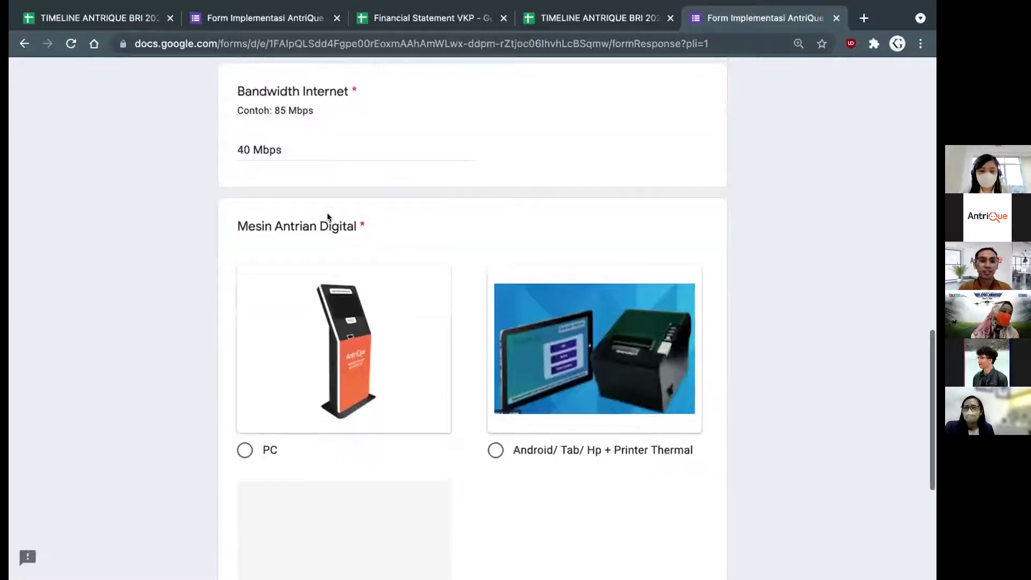
scroll(304, 229, down, 1)
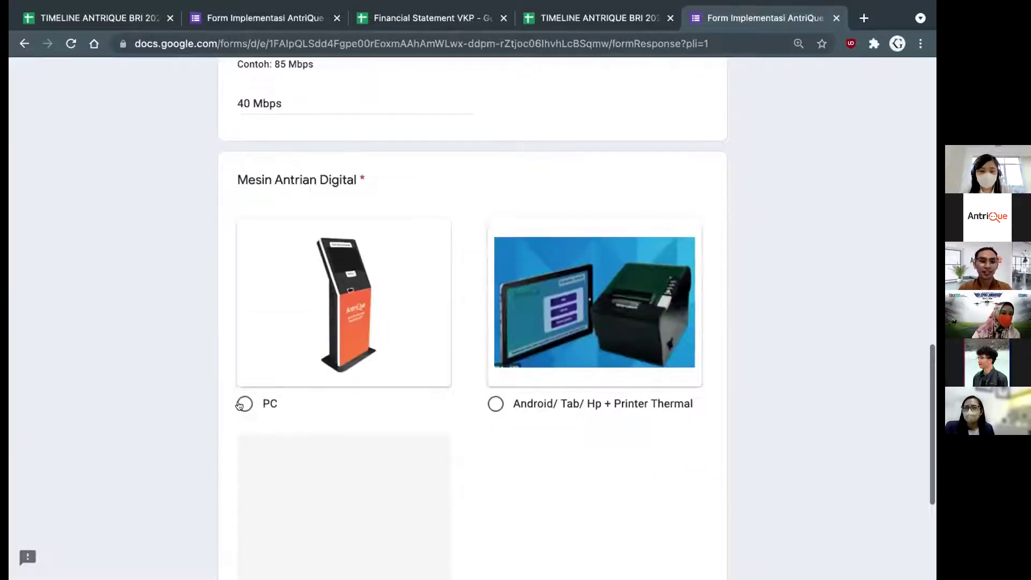
click(281, 319)
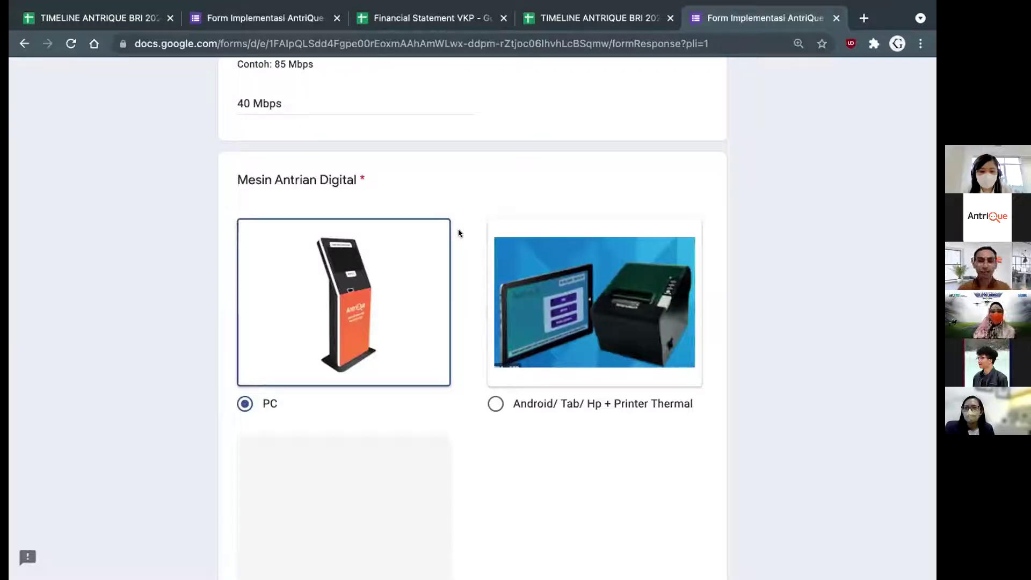
scroll(459, 232, down, 3)
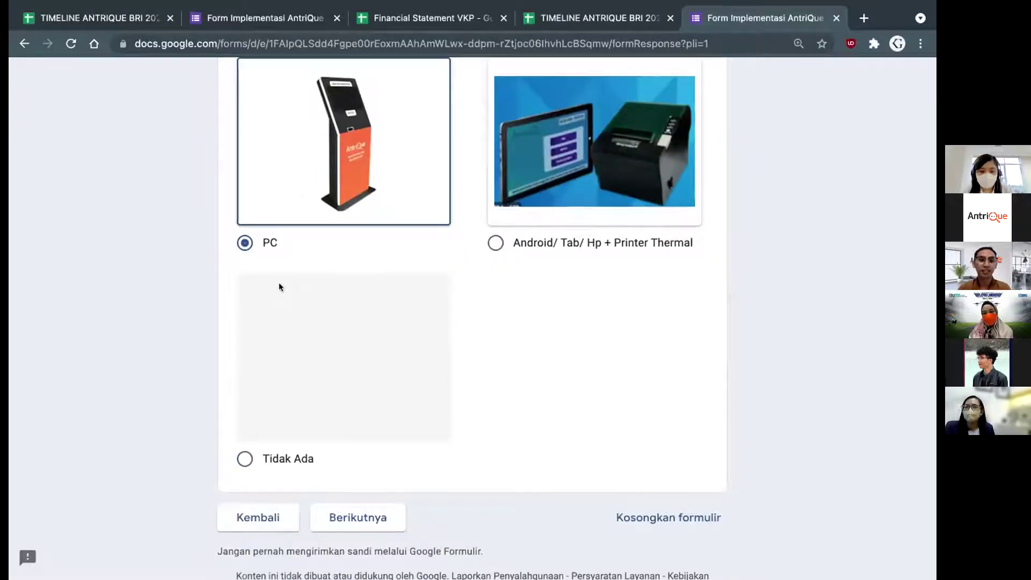
scroll(263, 349, down, 1)
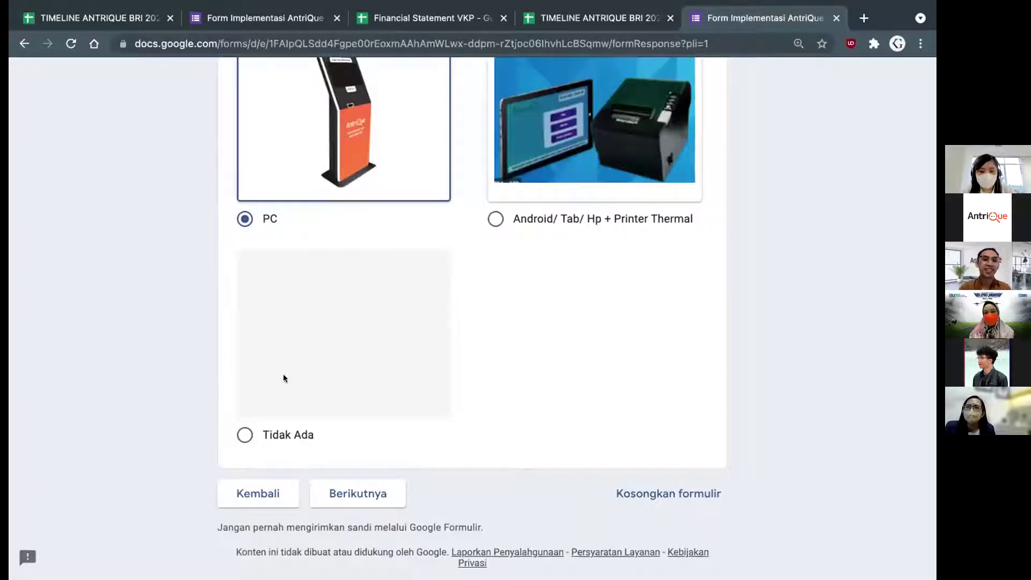
scroll(360, 143, up, 1)
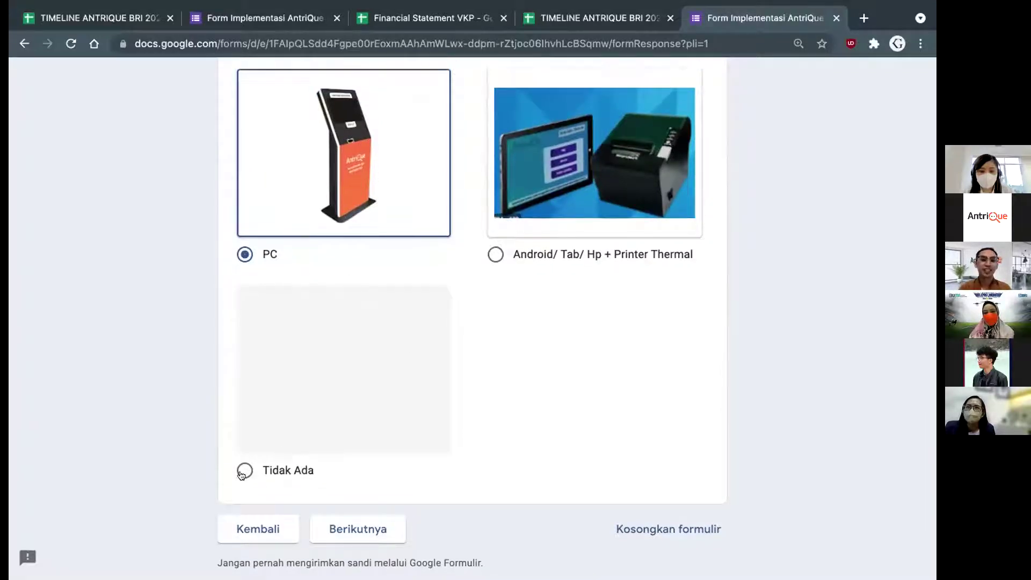
scroll(476, 446, down, 1)
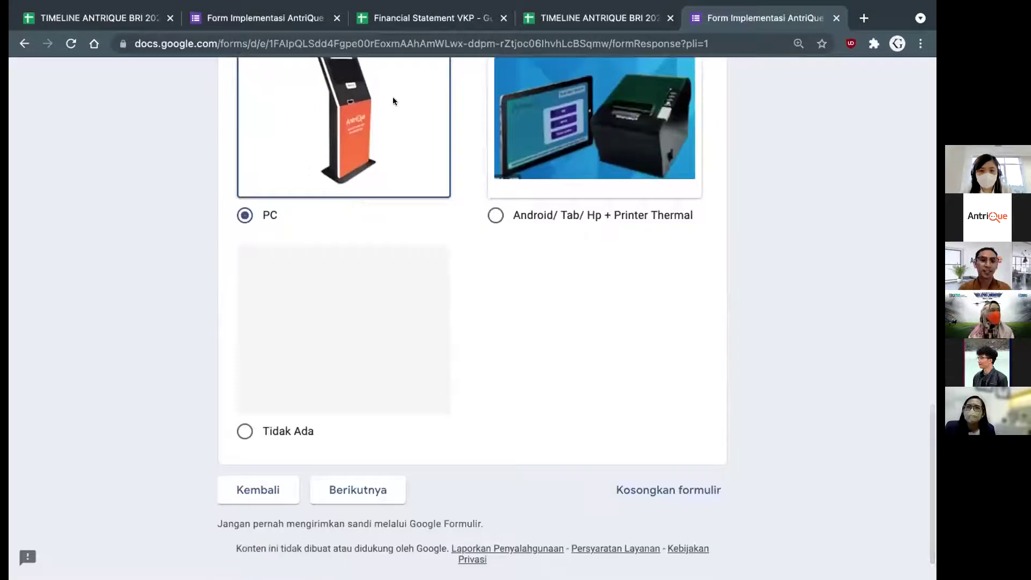
scroll(329, 288, up, 3)
scroll(337, 479, down, 2)
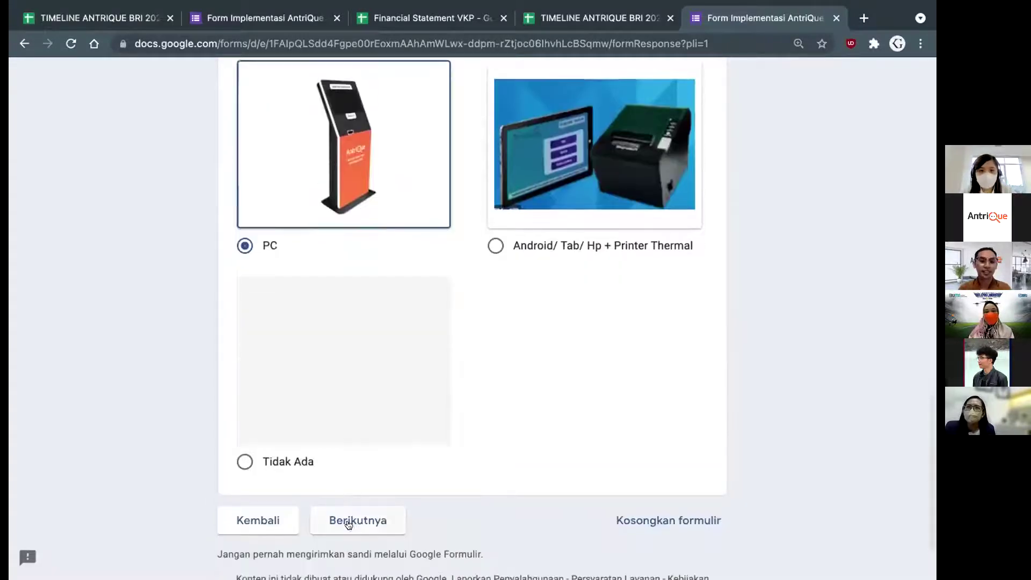
click(350, 522)
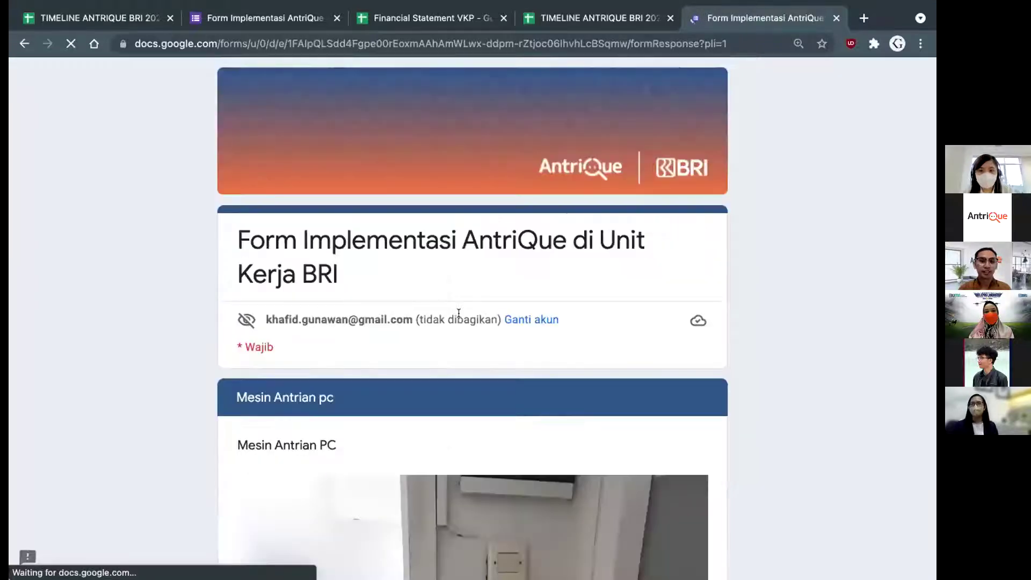
Scroll through the Mesin Antrian pc section past the kiosk photo to the Jenis PC question
scroll(531, 331, down, 4)
scroll(474, 295, down, 2)
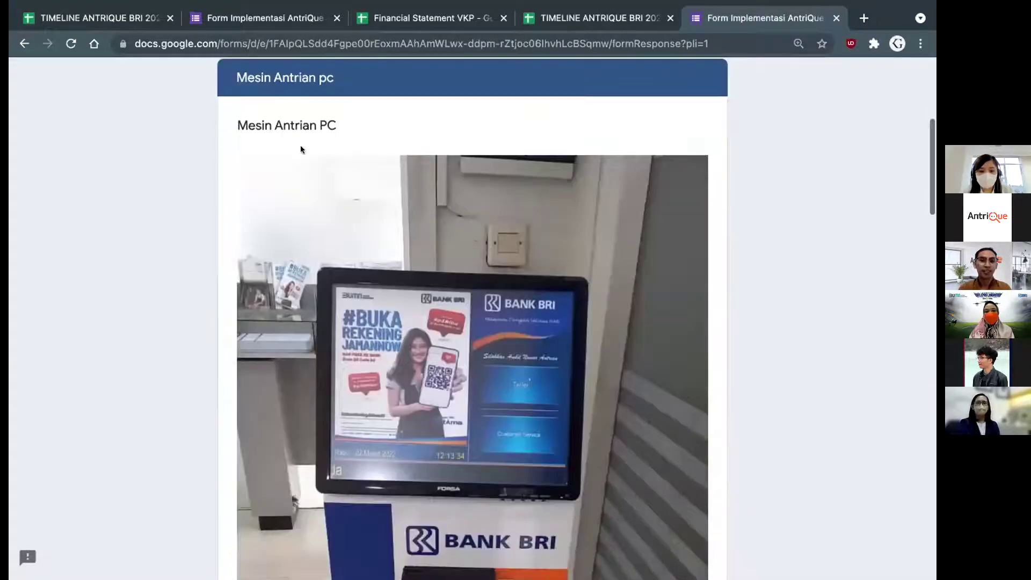
scroll(395, 202, down, 3)
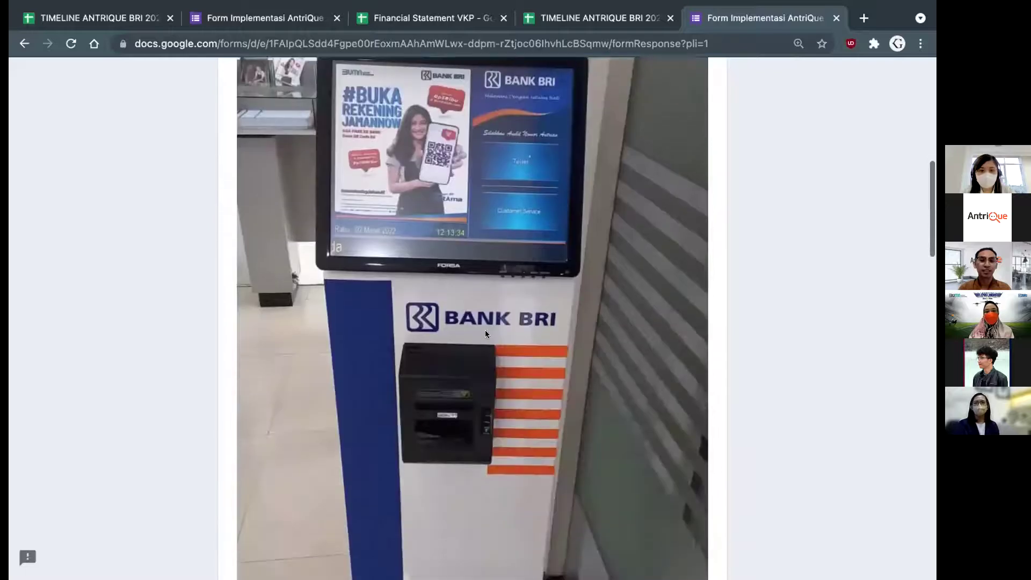
scroll(485, 333, down, 3)
scroll(485, 333, down, 7)
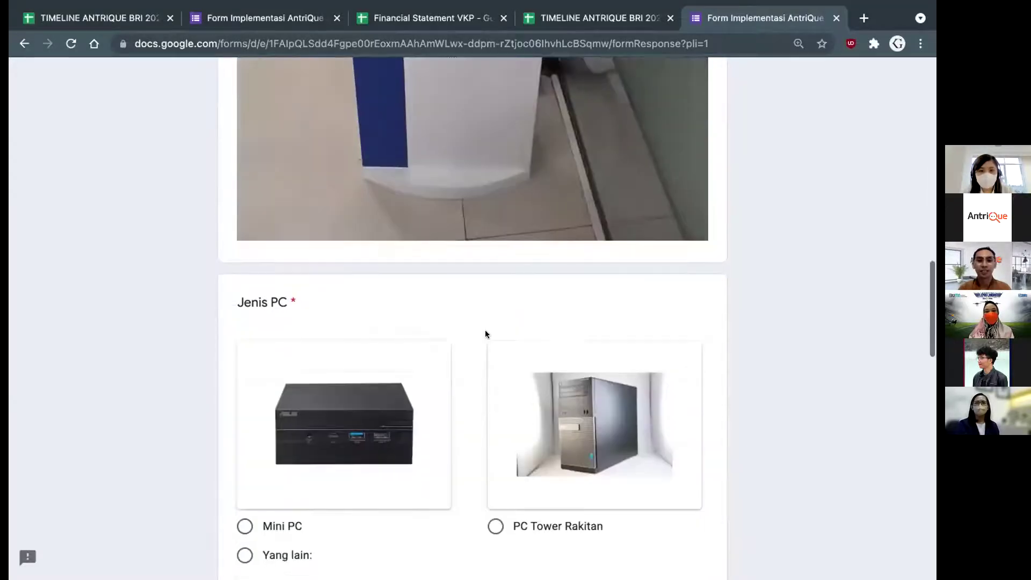
scroll(485, 333, up, 1)
scroll(486, 332, up, 1)
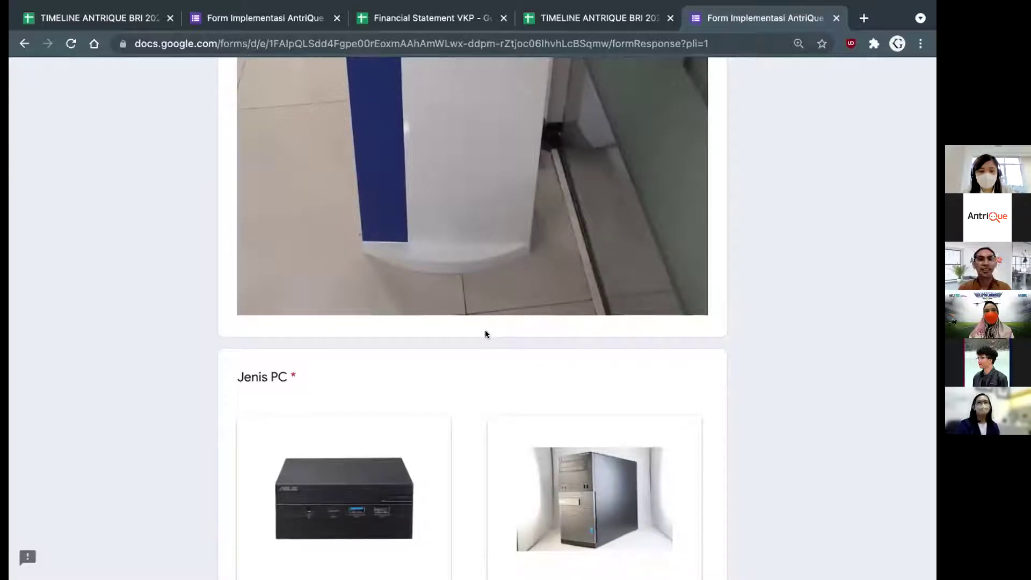
scroll(485, 334, down, 2)
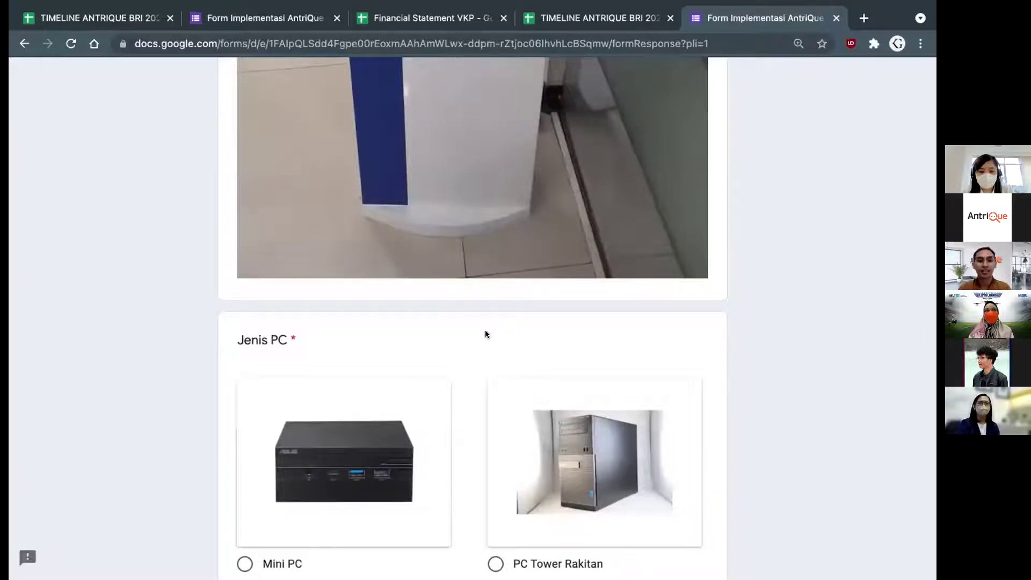
scroll(485, 332, down, 3)
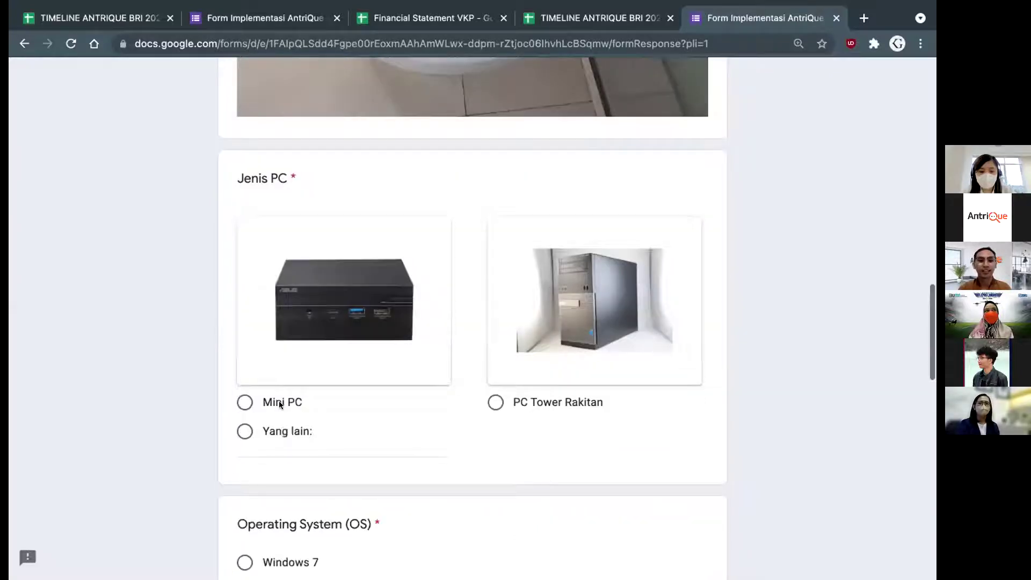
Answer Mini PC for Jenis PC, Windows 7 for the operating system, and 24 Inch display
click(317, 360)
scroll(327, 387, down, 1)
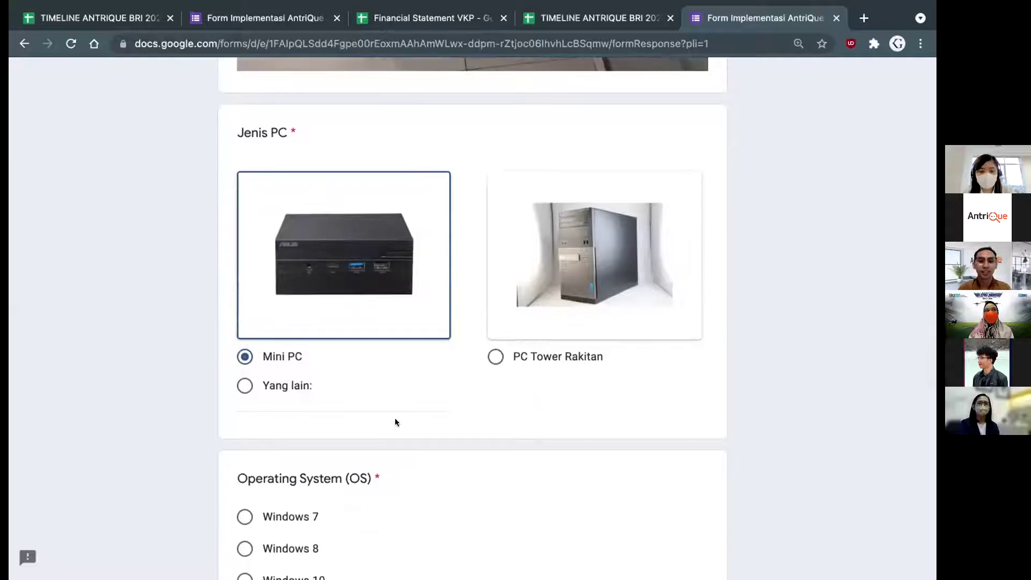
scroll(395, 418, down, 2)
scroll(299, 406, down, 1)
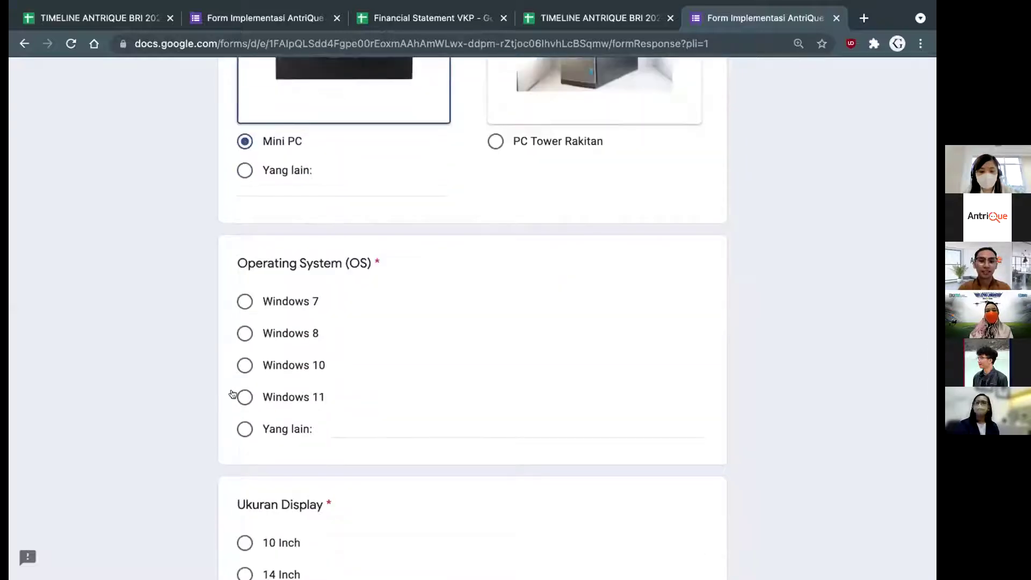
click(243, 302)
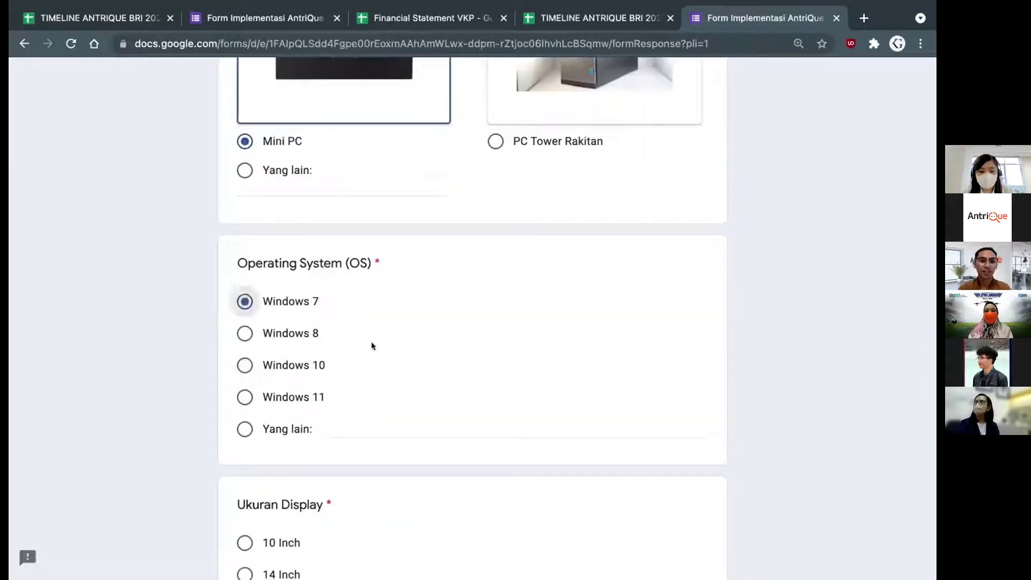
scroll(372, 344, down, 4)
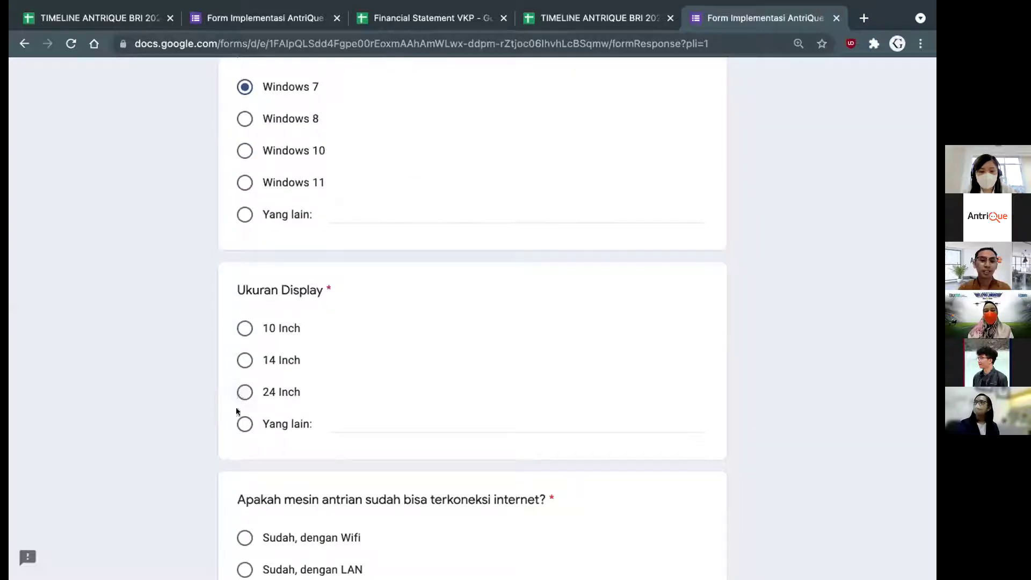
click(243, 392)
scroll(381, 372, down, 3)
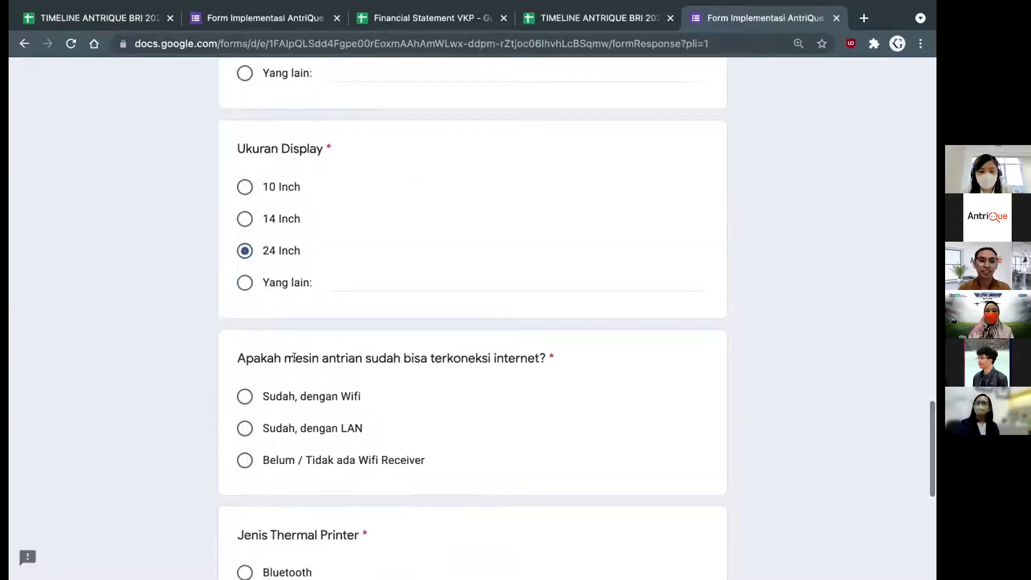
scroll(487, 302, down, 1)
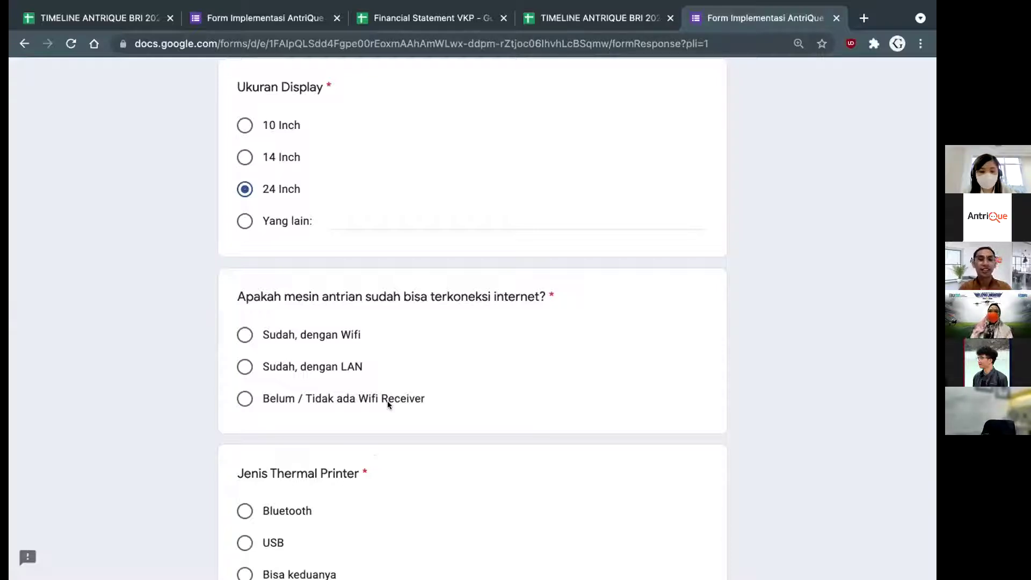
Answer the internet connection question with 'Sudah, dengan Wifi'
scroll(388, 401, down, 2)
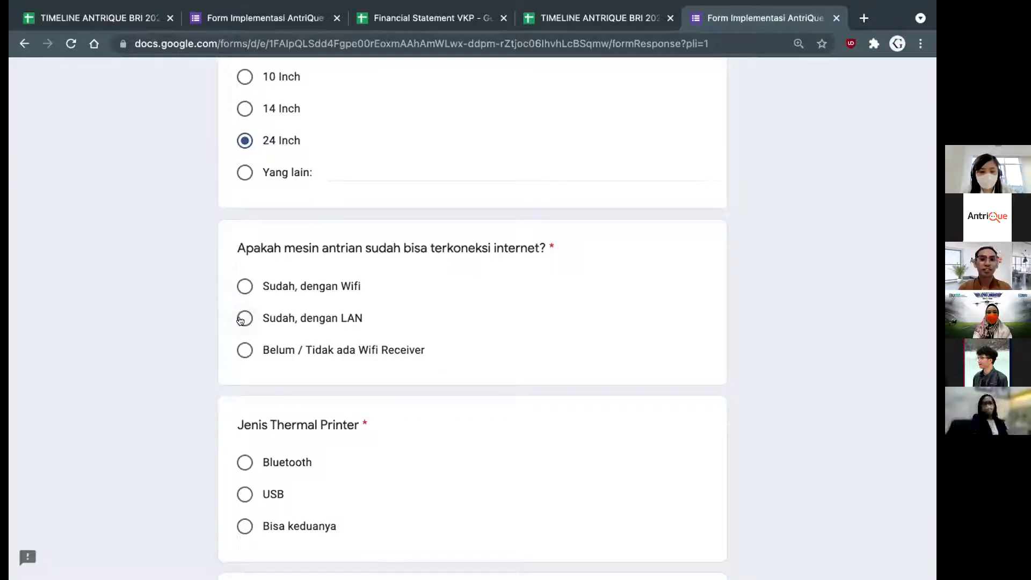
click(244, 287)
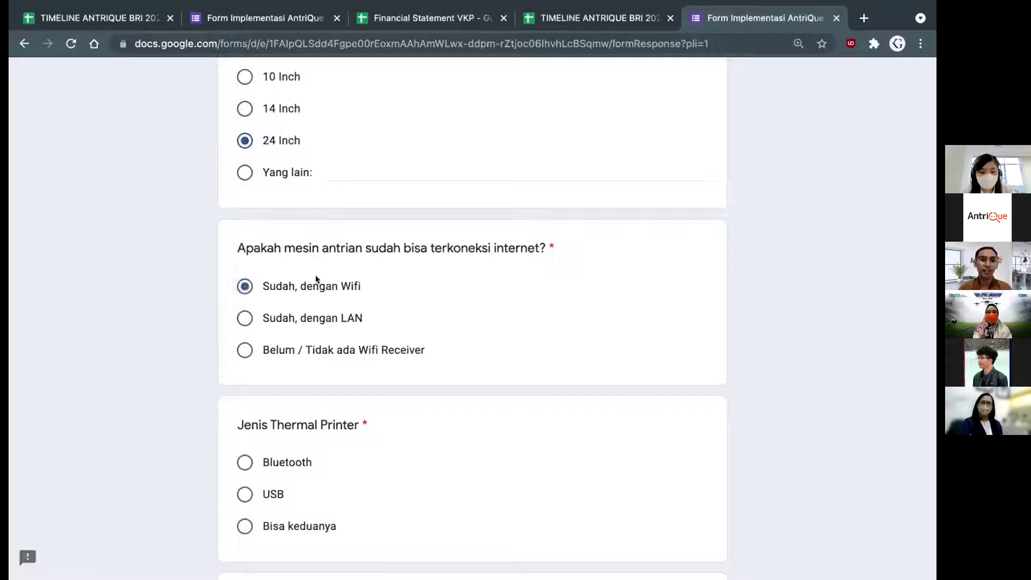
scroll(326, 289, down, 1)
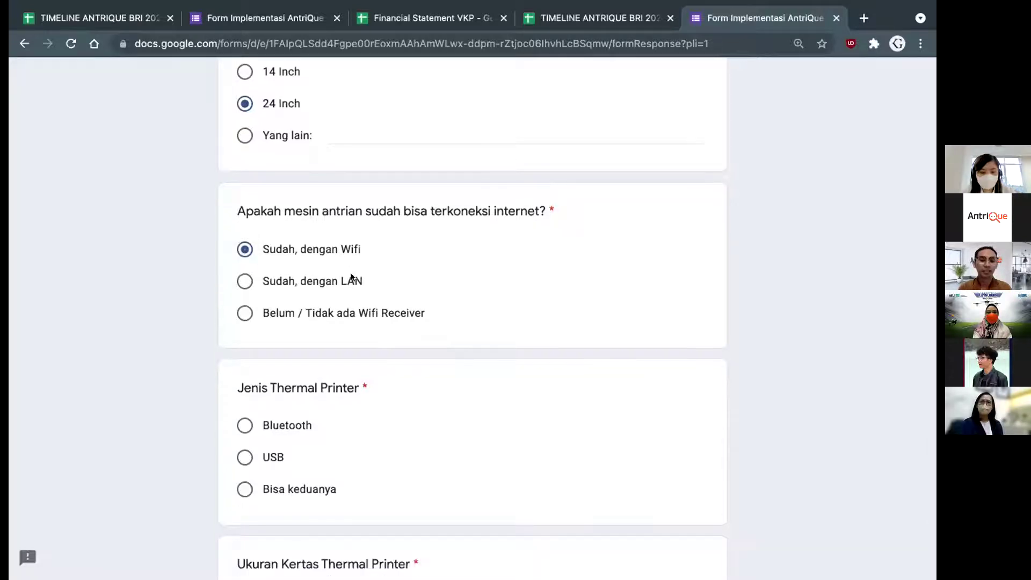
scroll(352, 277, down, 3)
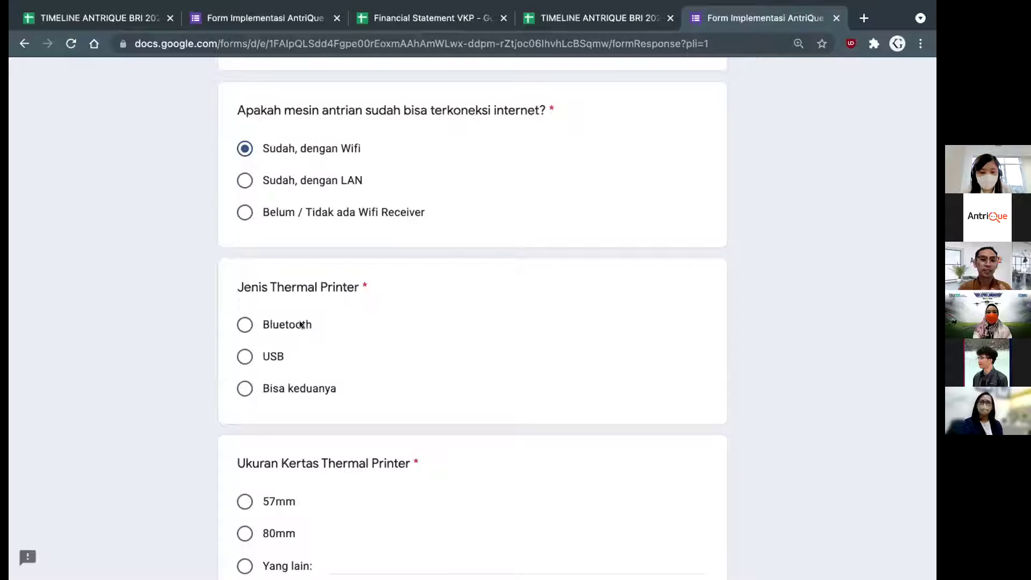
scroll(349, 320, down, 1)
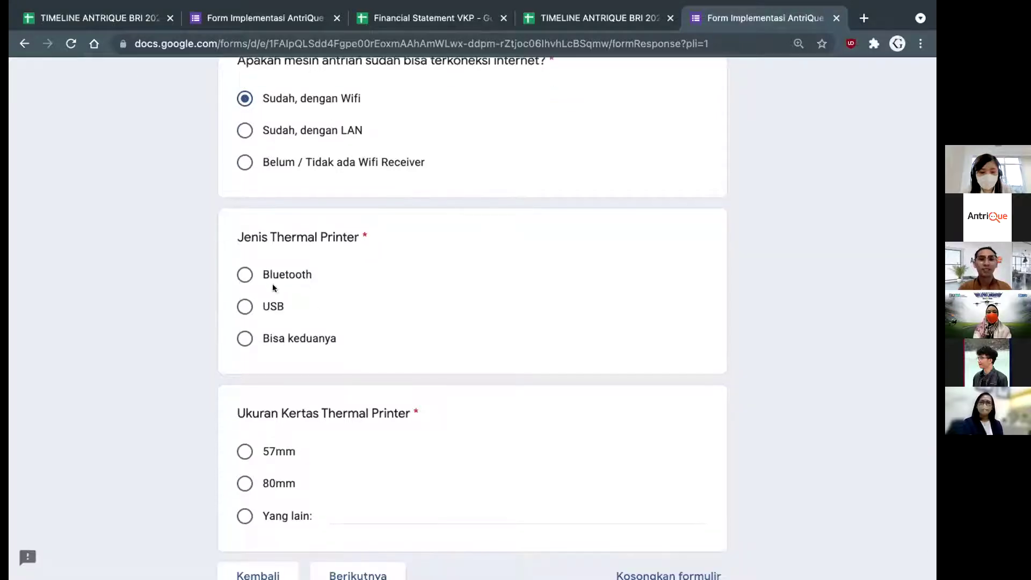
Set the thermal printer type to USB with 57mm paper and continue to the next page
click(253, 305)
scroll(363, 303, down, 3)
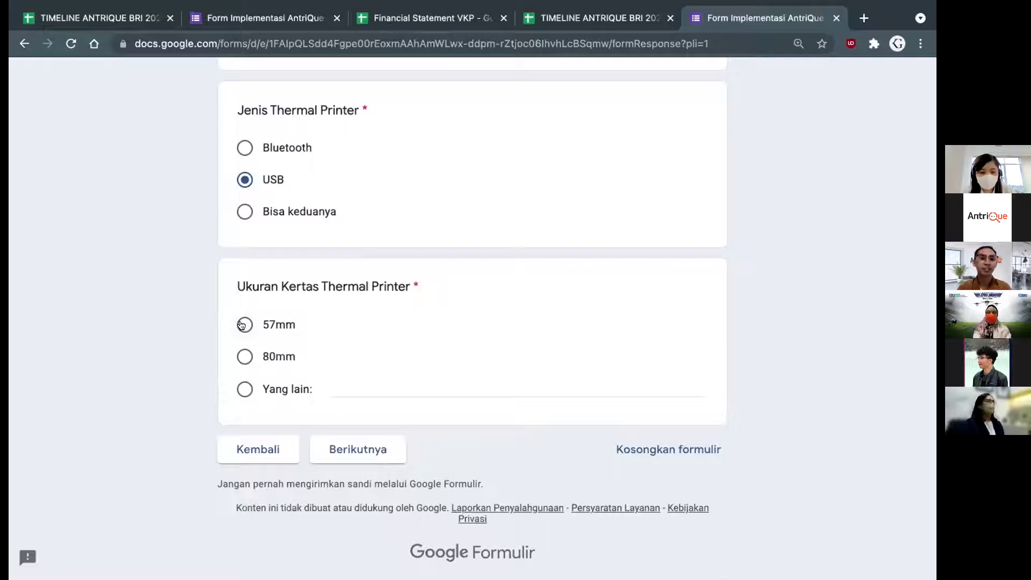
click(242, 325)
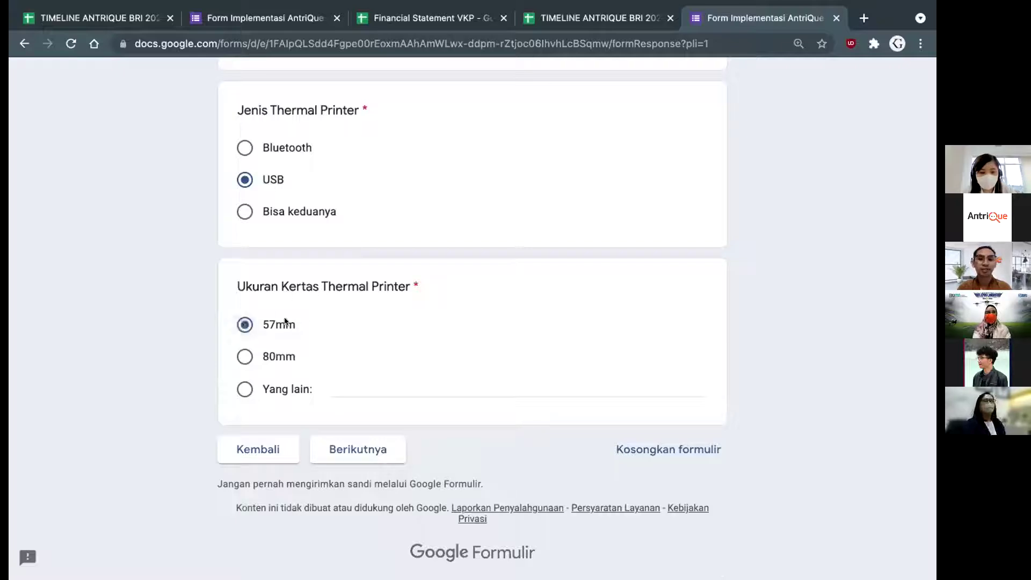
click(369, 455)
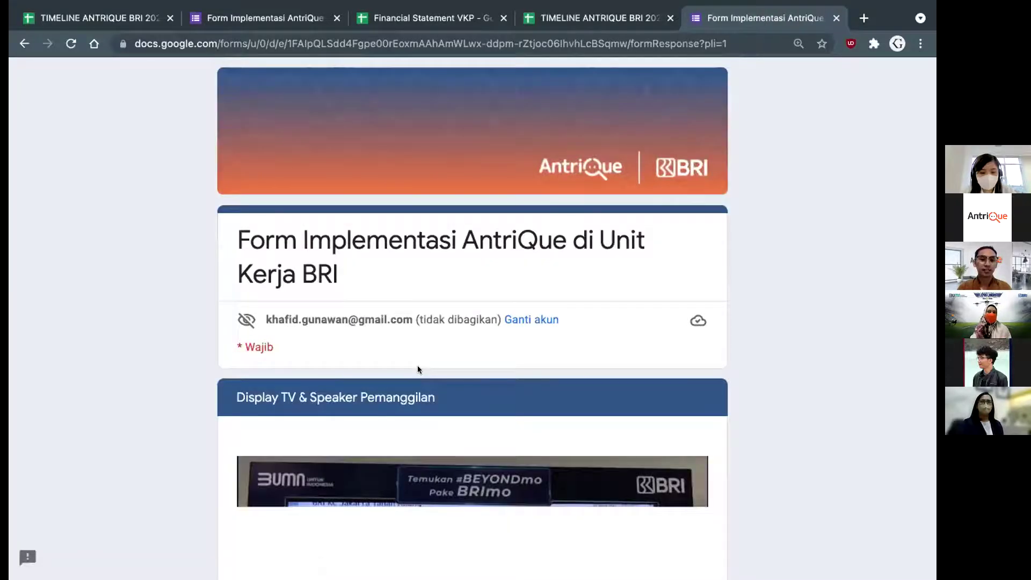
Scroll past the display image down to the Jumlah DisplayTV question
scroll(418, 366, down, 5)
scroll(418, 369, down, 3)
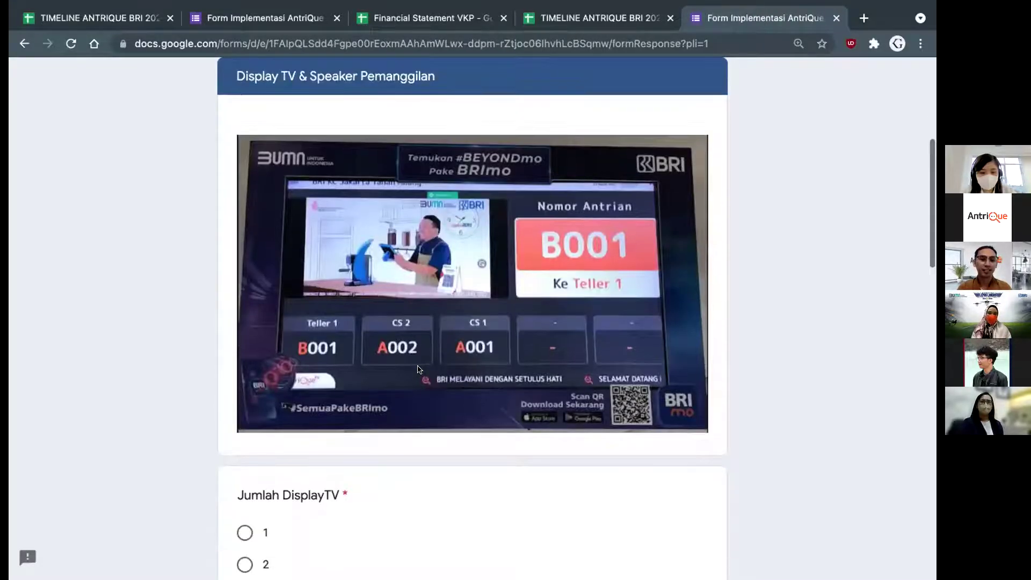
scroll(417, 369, down, 1)
scroll(456, 190, up, 1)
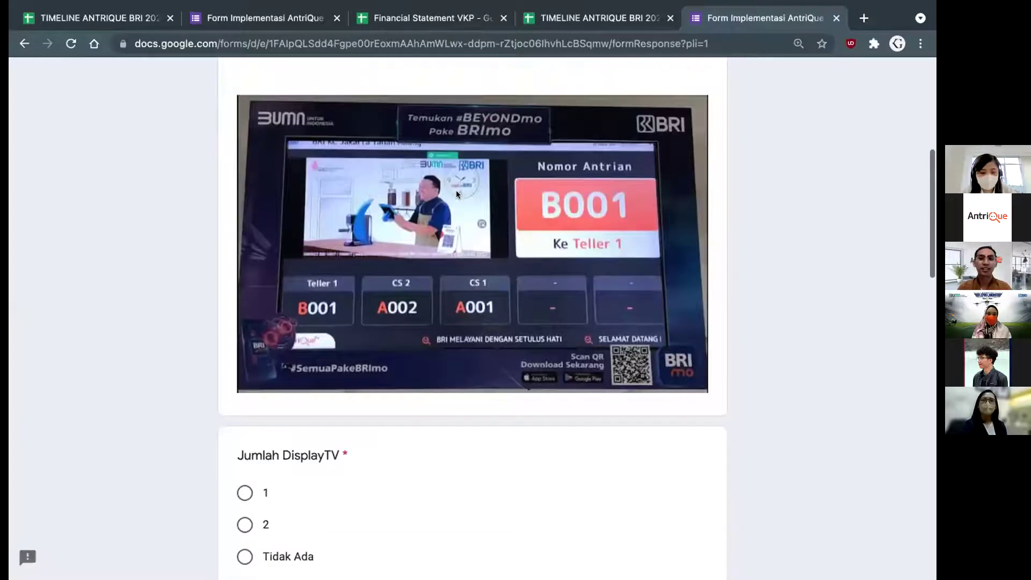
scroll(559, 224, up, 1)
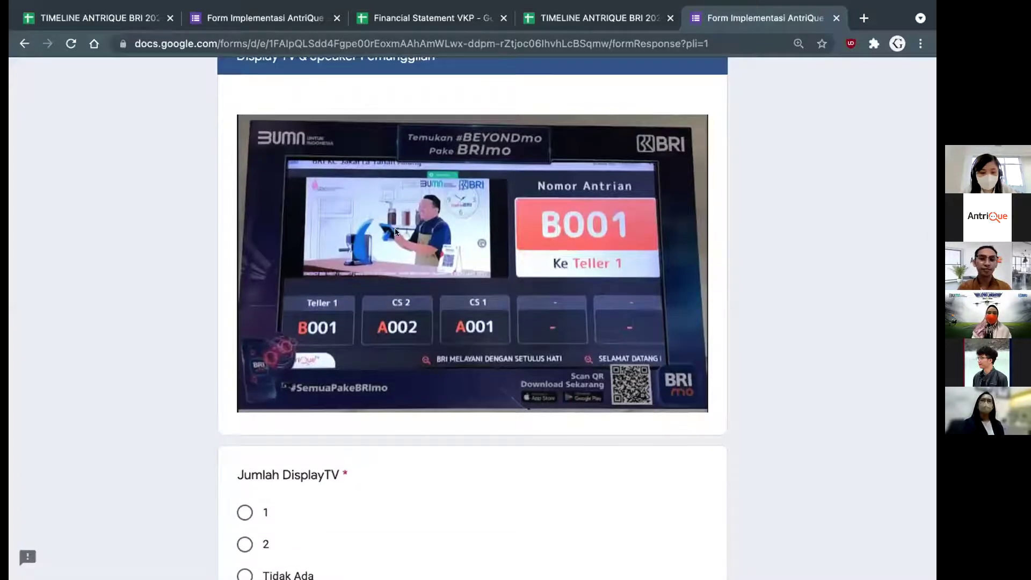
scroll(489, 265, down, 1)
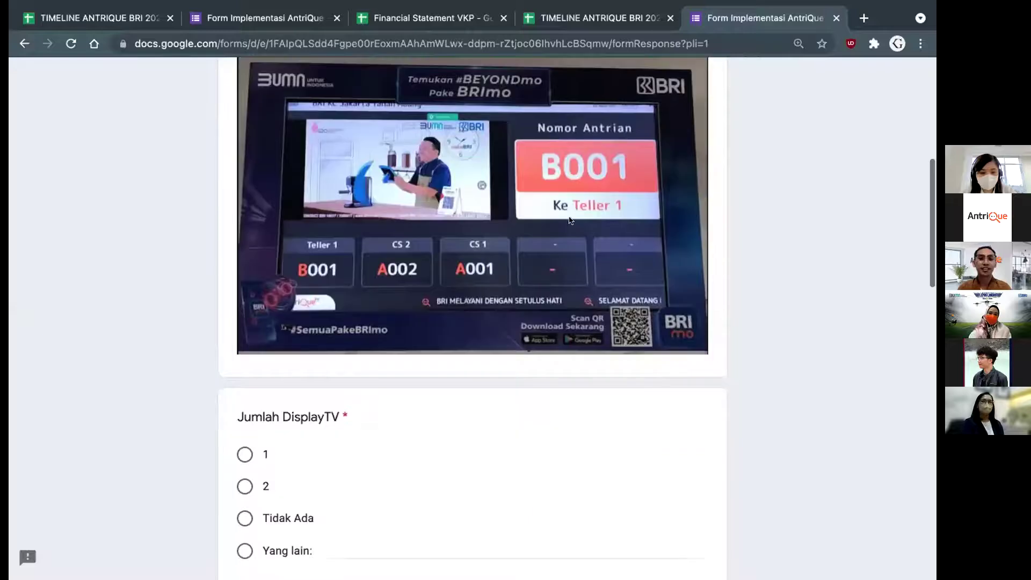
scroll(365, 229, up, 1)
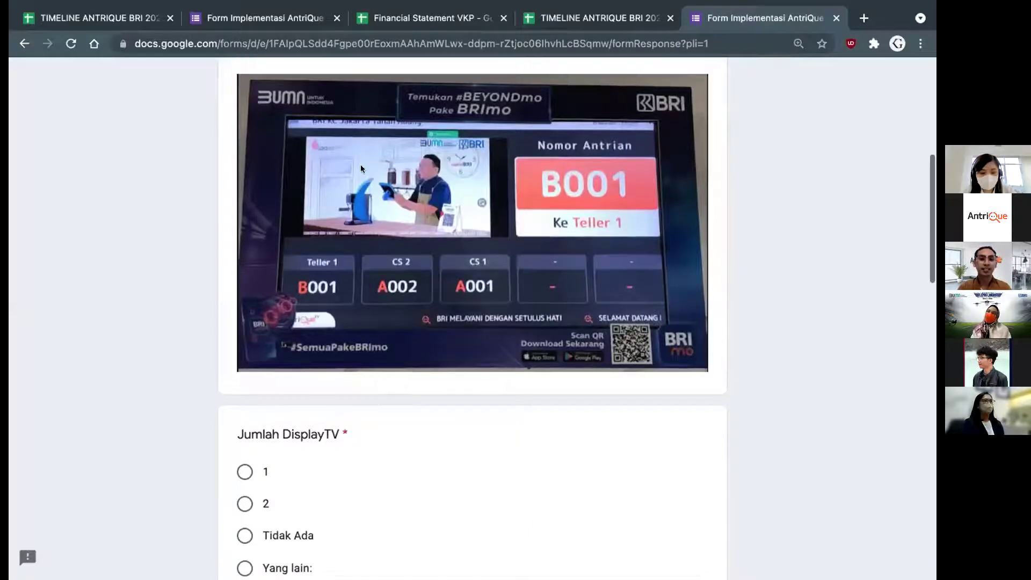
scroll(476, 254, down, 3)
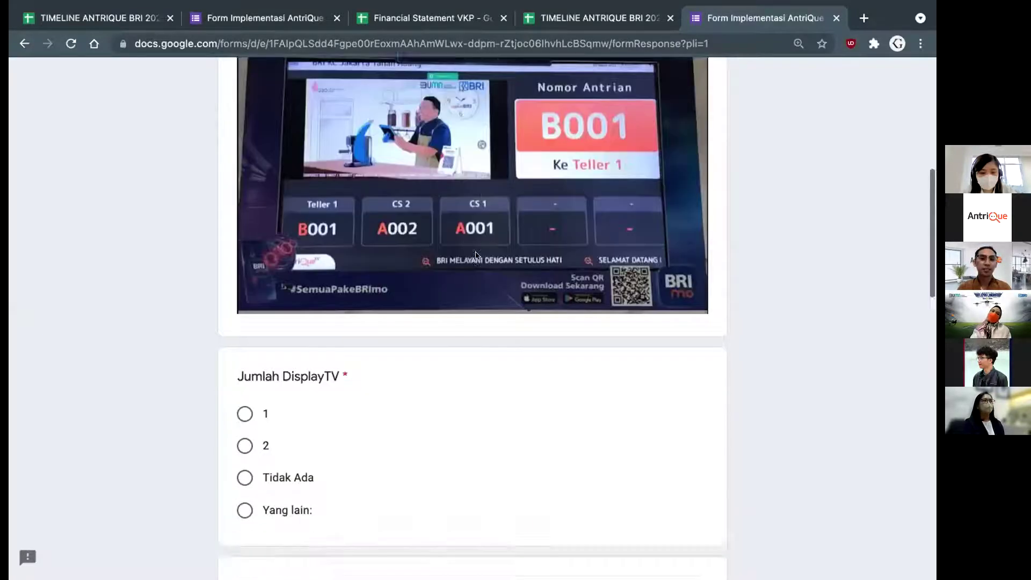
scroll(476, 254, up, 2)
scroll(478, 256, up, 1)
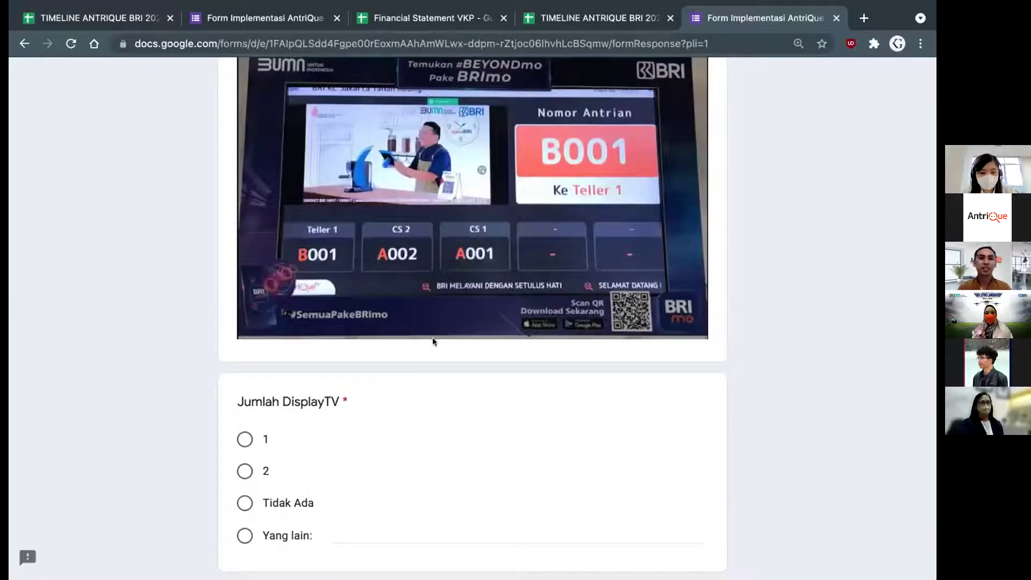
scroll(433, 337, down, 3)
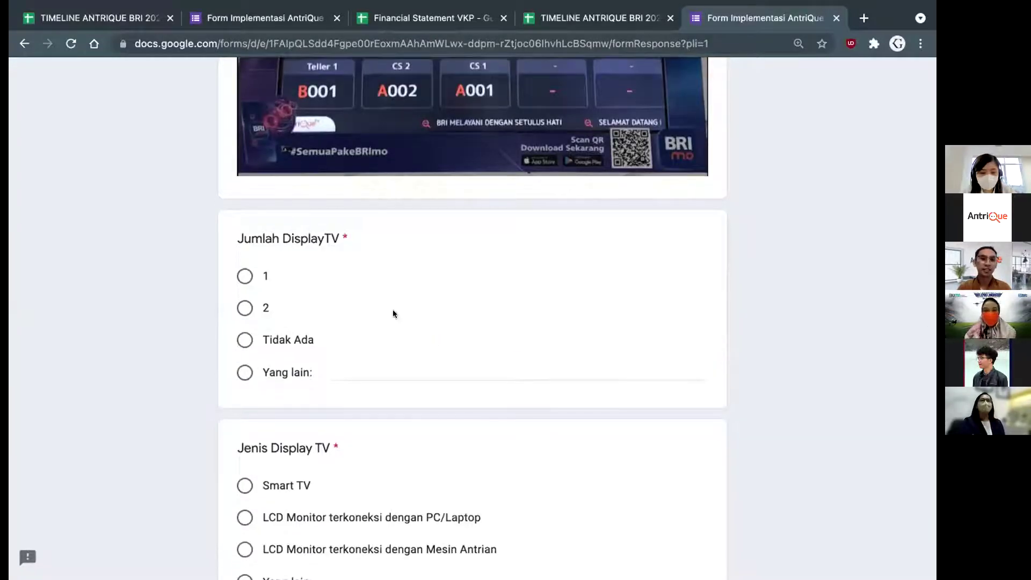
scroll(392, 309, up, 2)
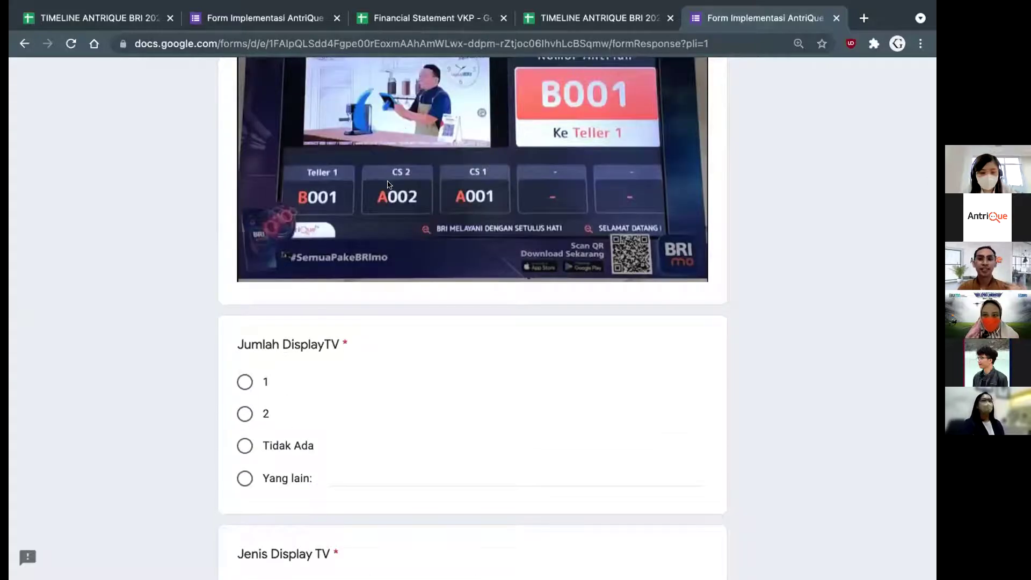
scroll(425, 172, up, 1)
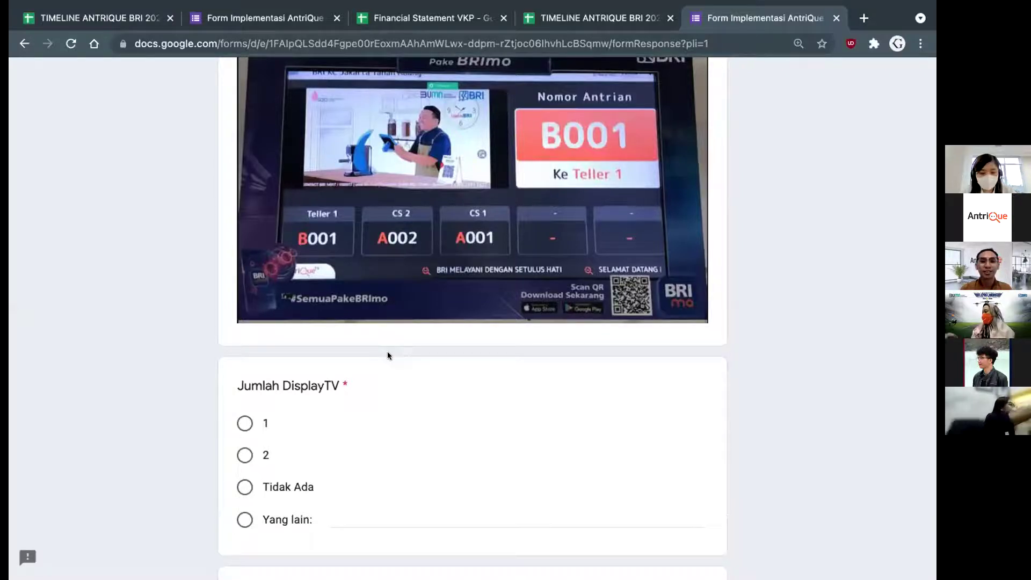
scroll(387, 355, down, 1)
scroll(443, 139, up, 1)
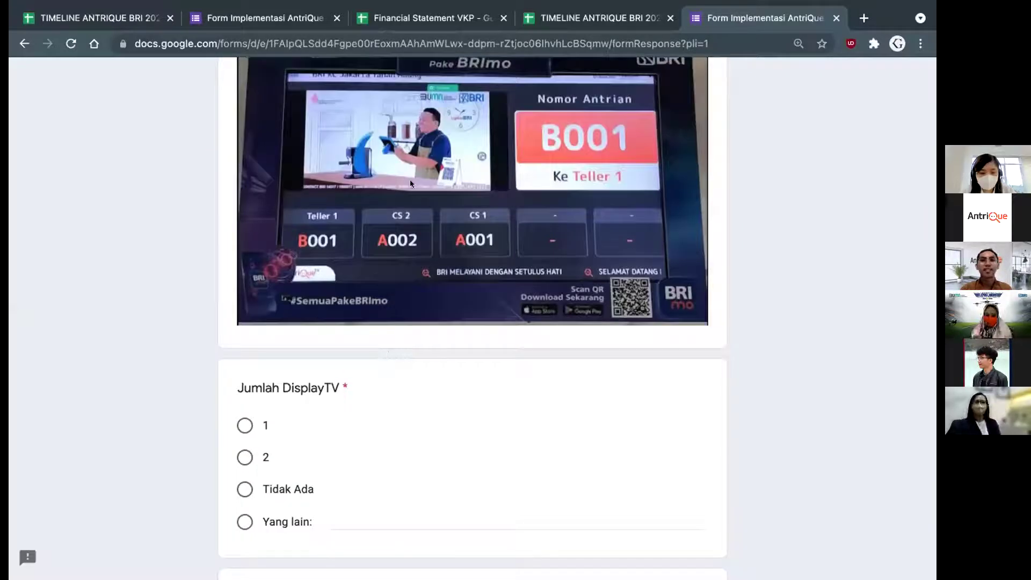
scroll(410, 183, down, 2)
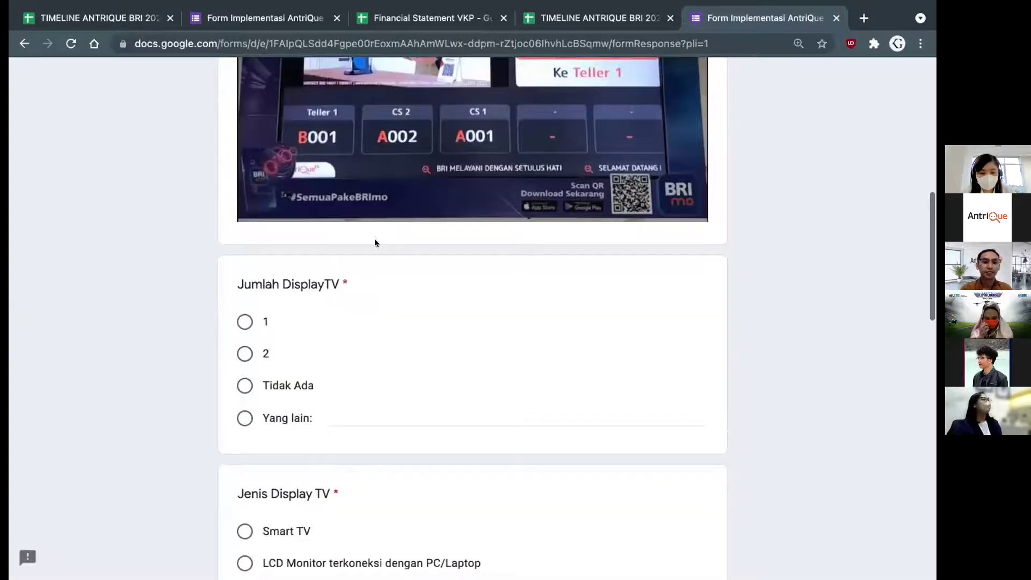
scroll(288, 320, down, 1)
scroll(265, 250, down, 1)
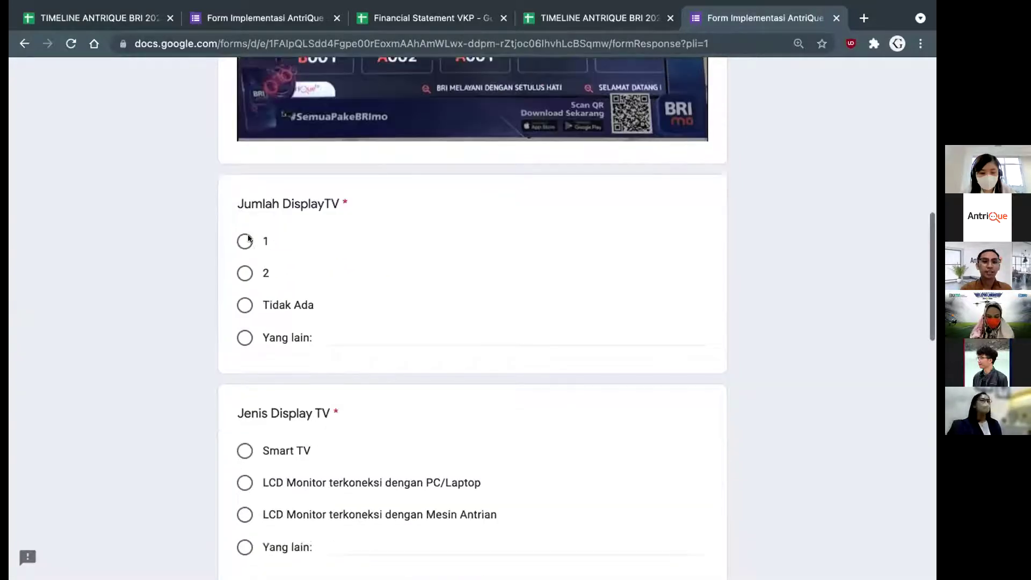
Answer 2 display TVs, type 'LCD Monitor terkoneksi dengan PC/Laptop', and size 32 Inch
click(242, 275)
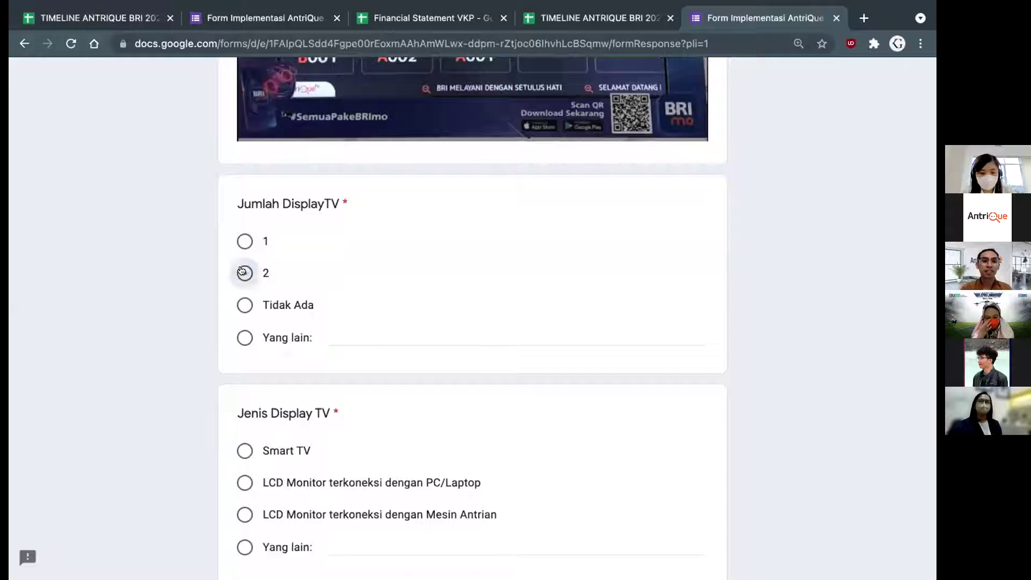
scroll(338, 279, down, 3)
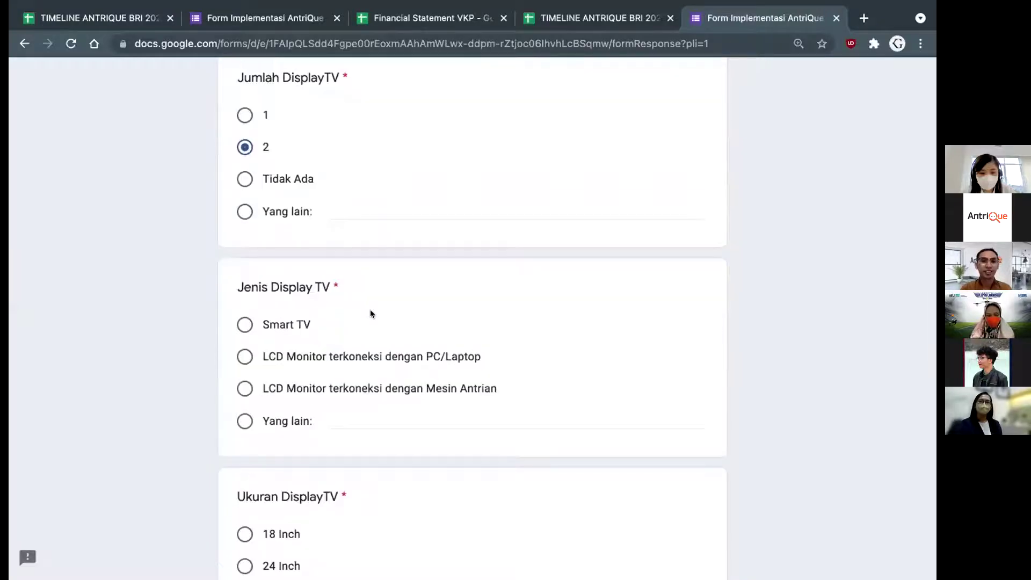
scroll(370, 314, down, 1)
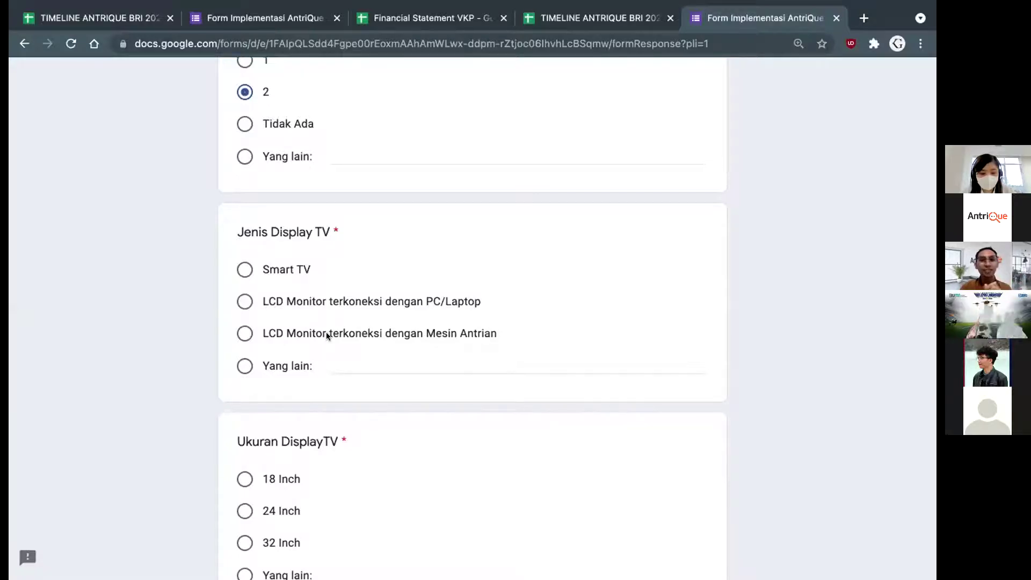
click(241, 302)
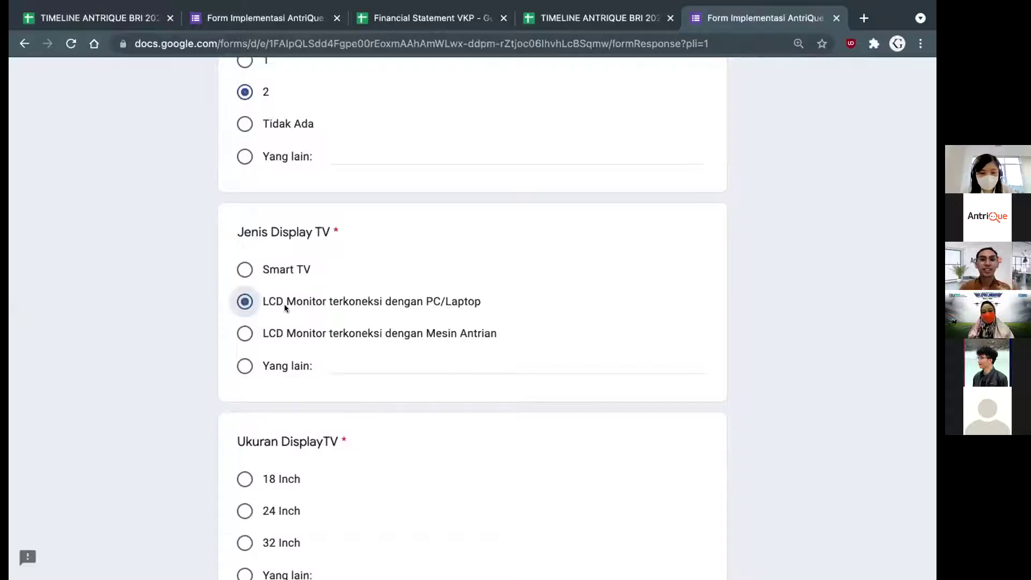
scroll(359, 263, down, 2)
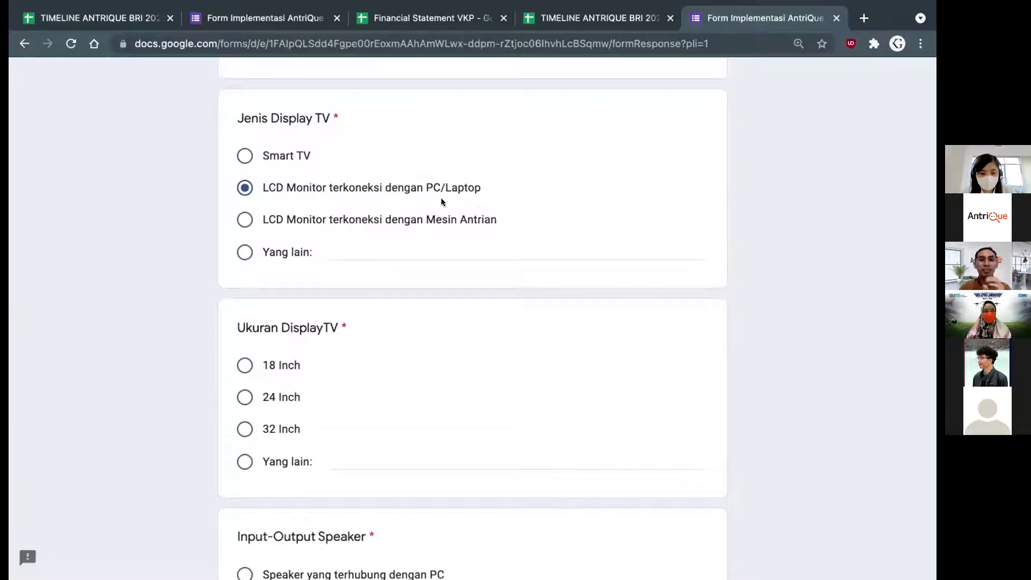
scroll(441, 207, down, 2)
scroll(441, 208, down, 1)
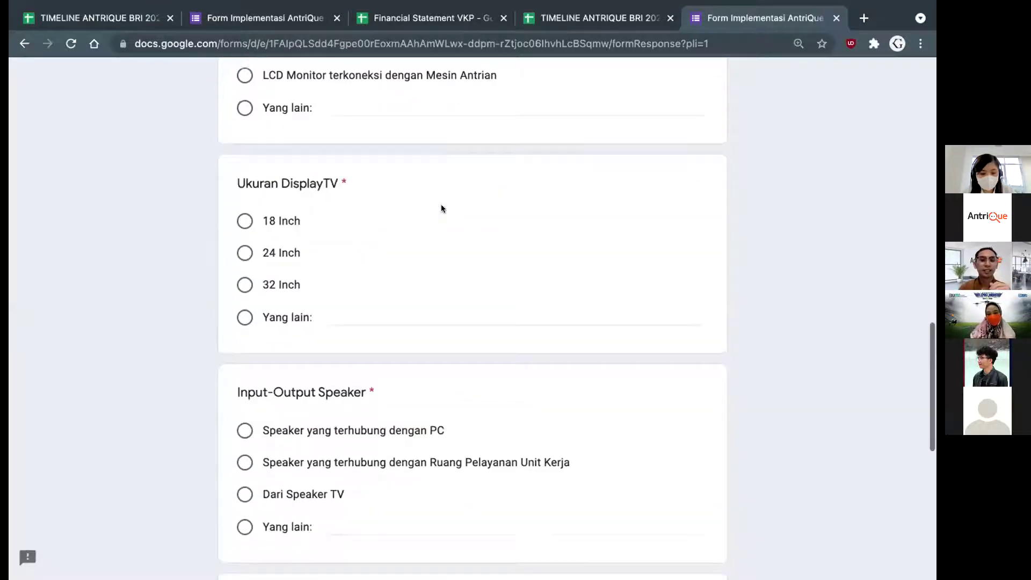
click(244, 286)
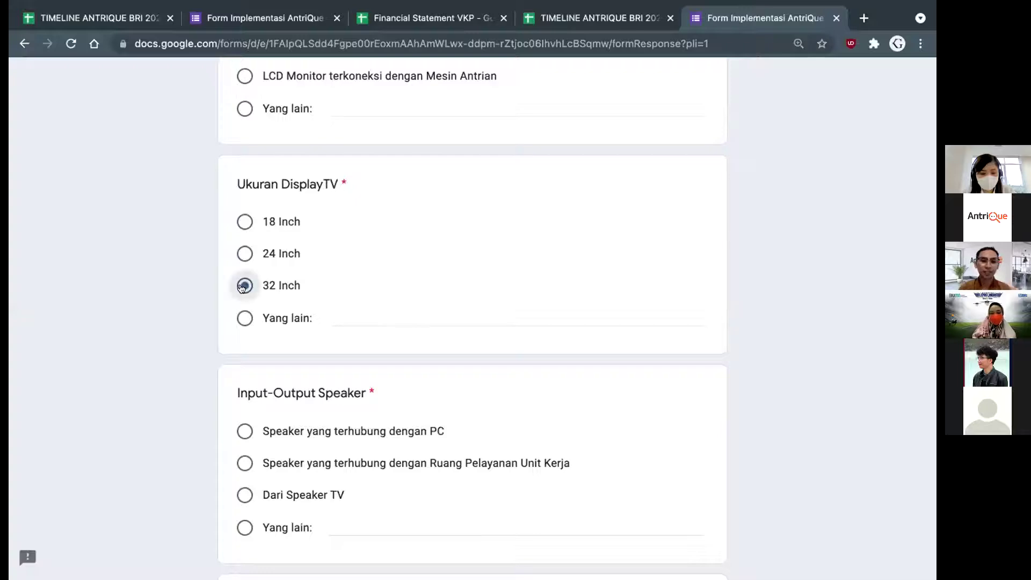
scroll(242, 287, down, 2)
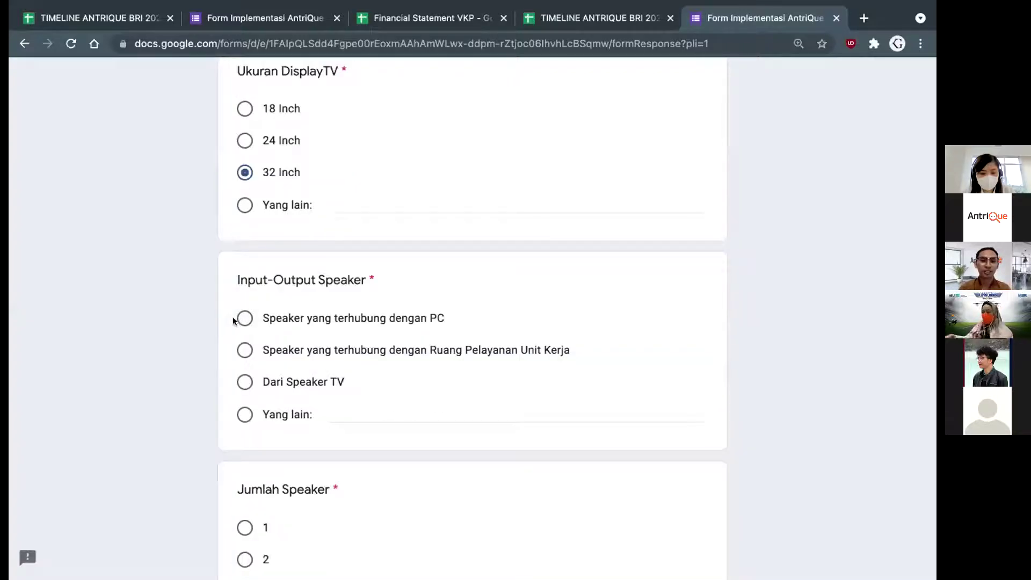
scroll(237, 319, down, 1)
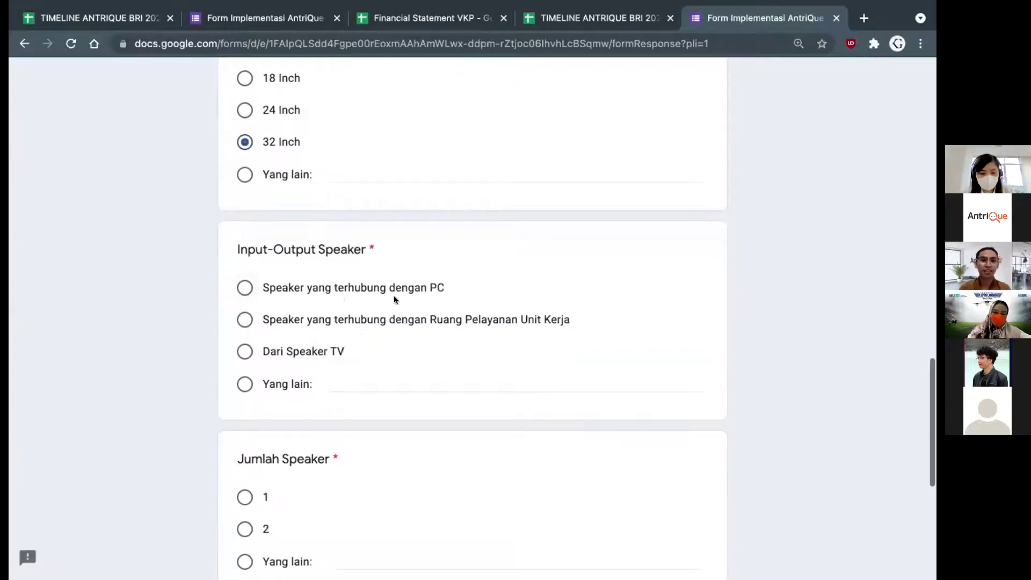
Choose a PC-connected speaker, 2 speakers, and Handphone as calling device, then go to the next section
click(247, 292)
scroll(299, 376, down, 2)
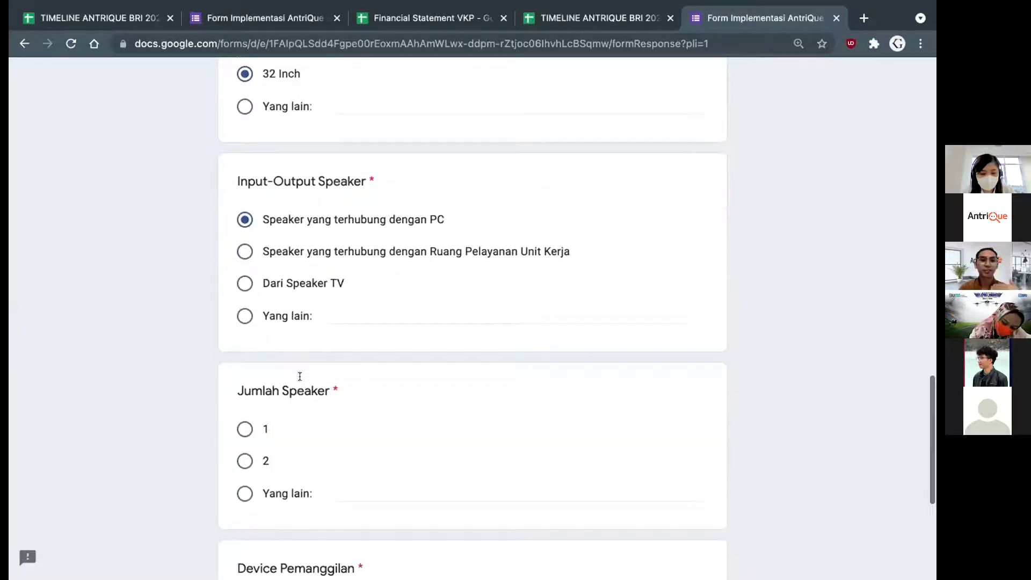
scroll(338, 294, down, 5)
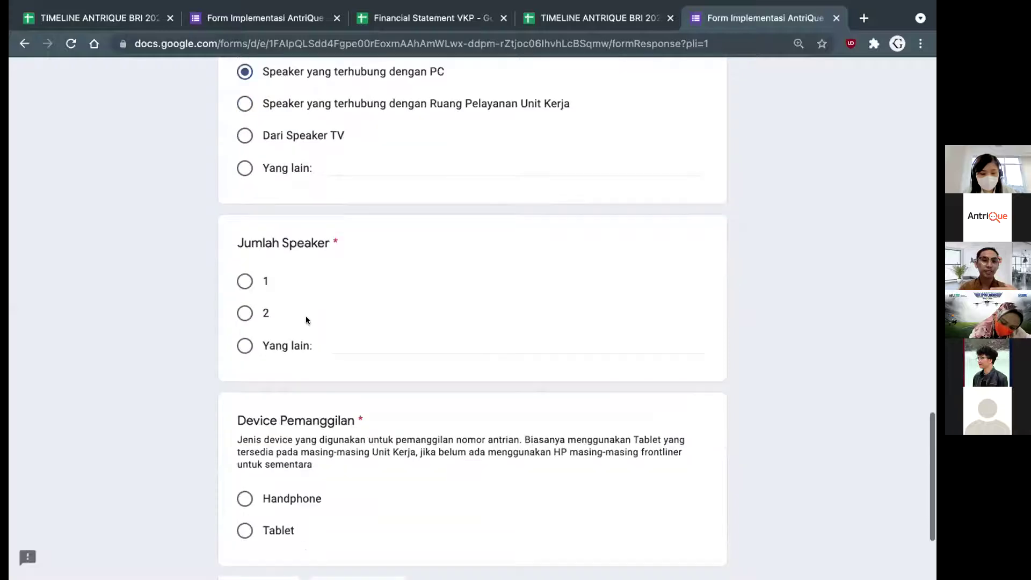
click(242, 313)
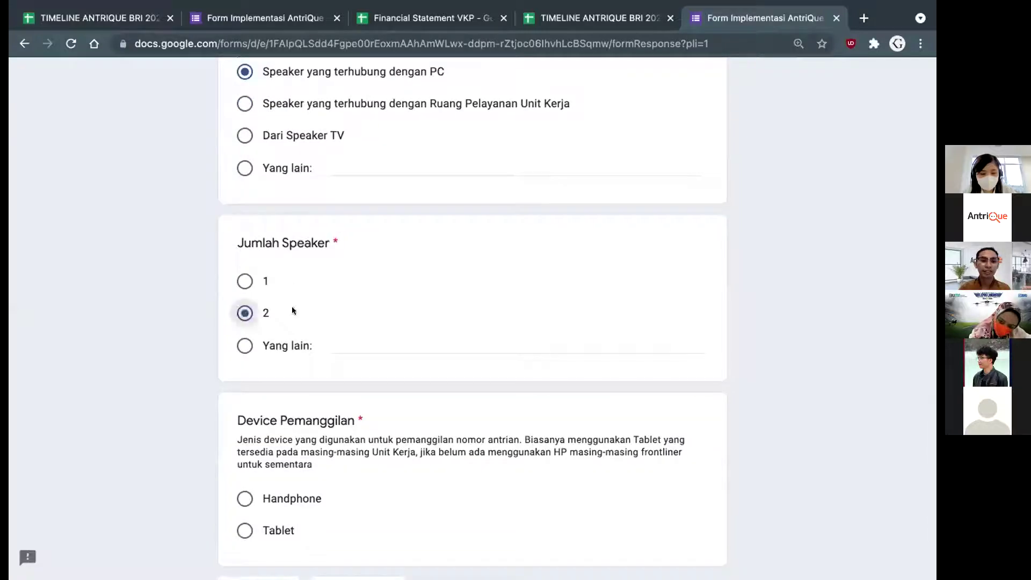
scroll(301, 349, down, 3)
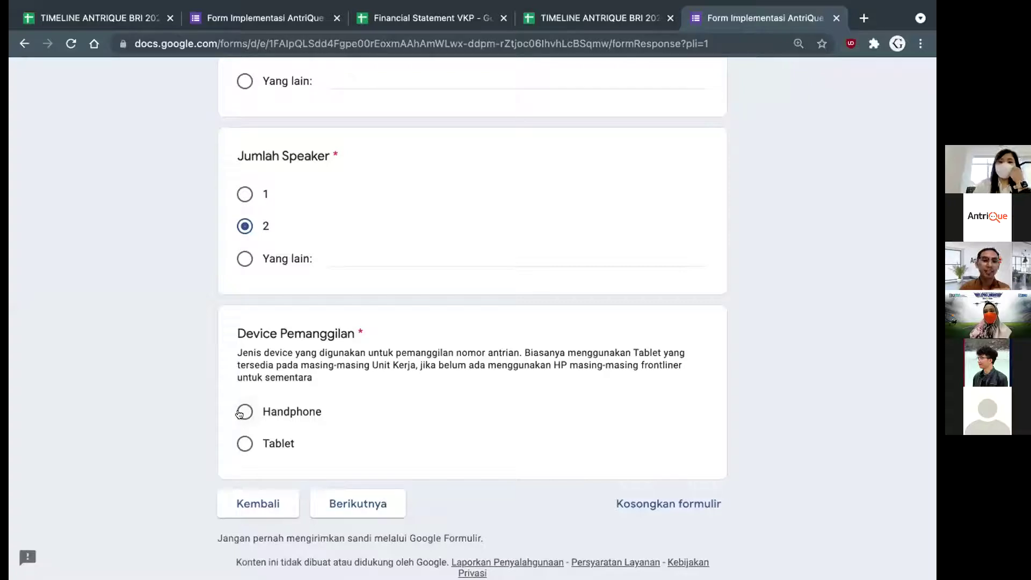
click(239, 413)
click(375, 503)
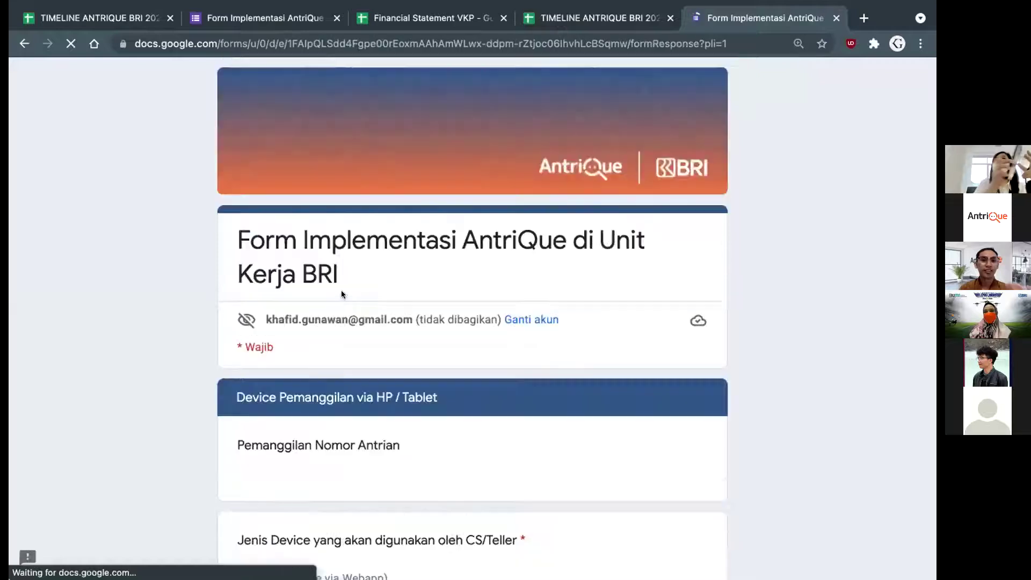
Scroll past the phone/tablet image to the Jenis Device and Konektifitas Internet questions
scroll(328, 341, down, 5)
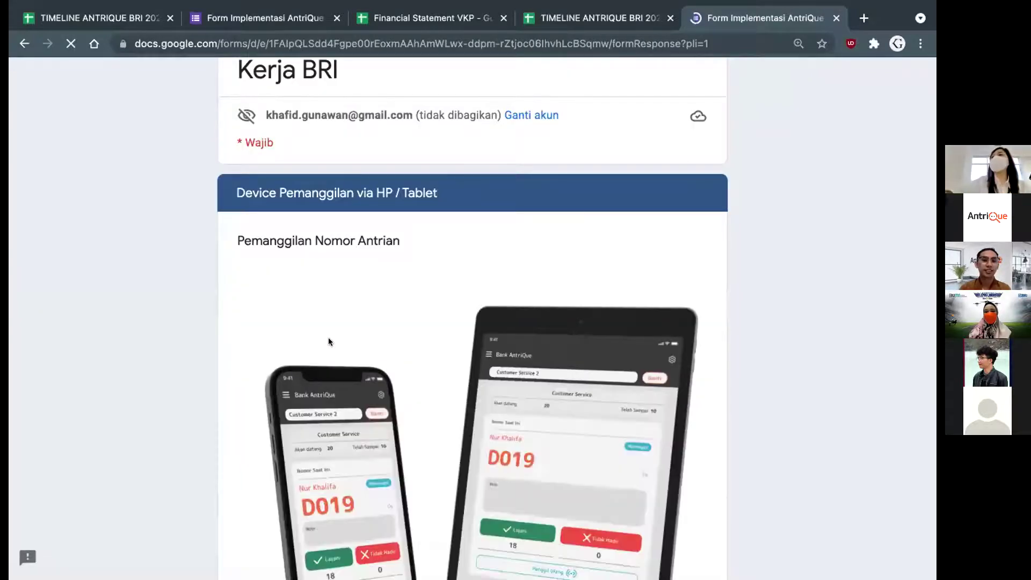
scroll(329, 341, down, 2)
scroll(433, 425, down, 1)
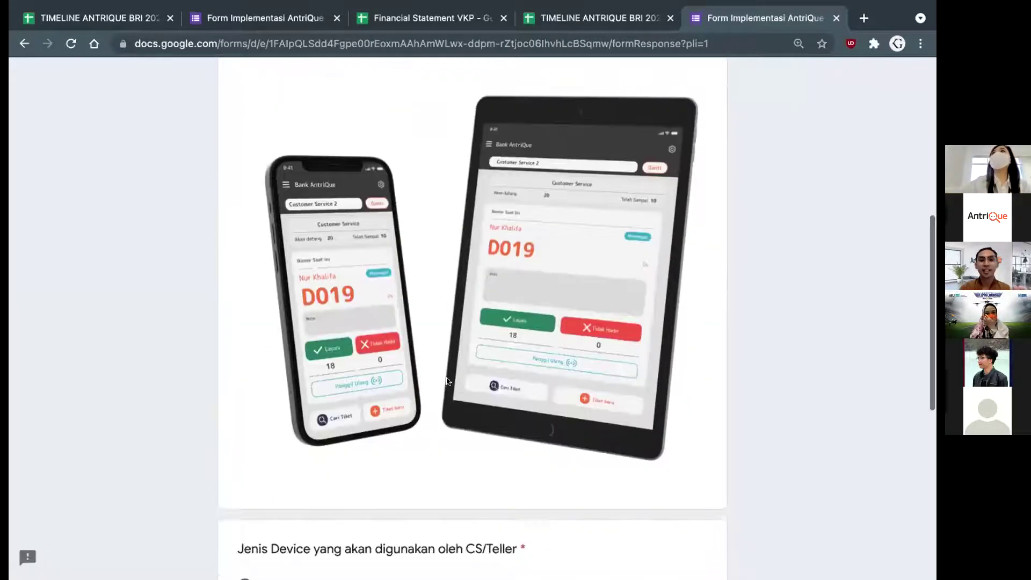
scroll(466, 359, up, 1)
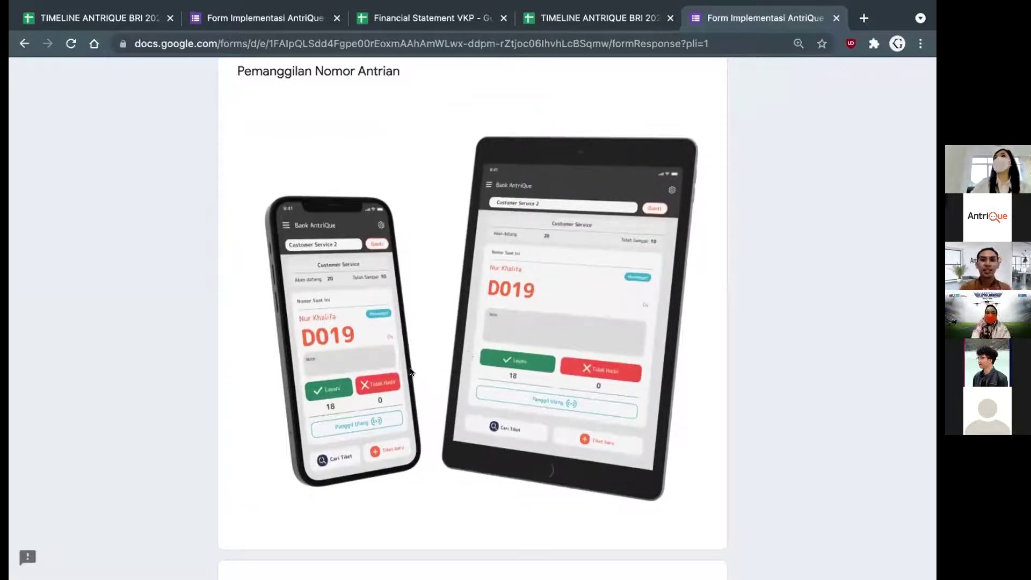
scroll(337, 351, down, 1)
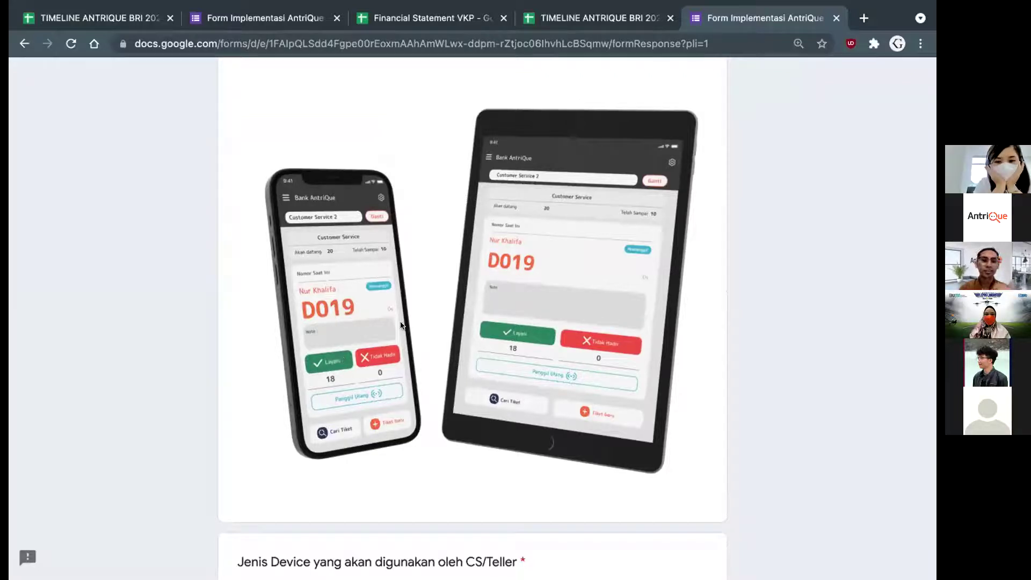
scroll(387, 344, down, 1)
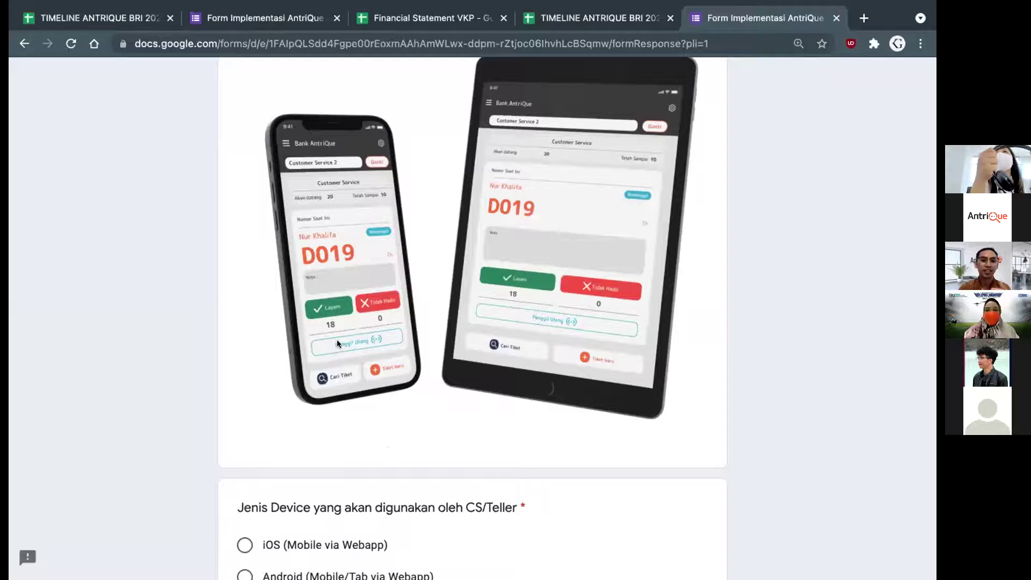
scroll(337, 339, up, 1)
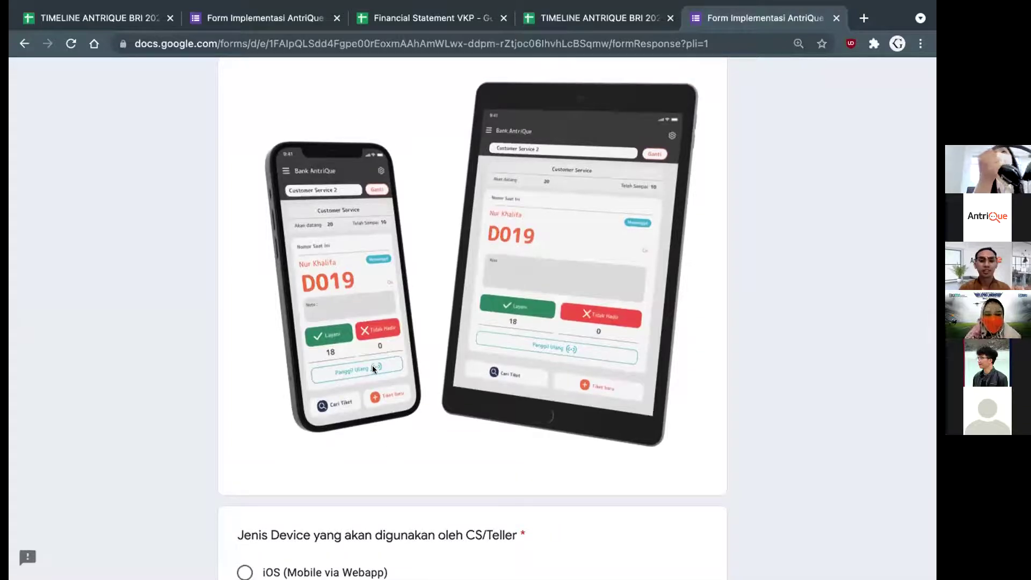
scroll(395, 319, down, 1)
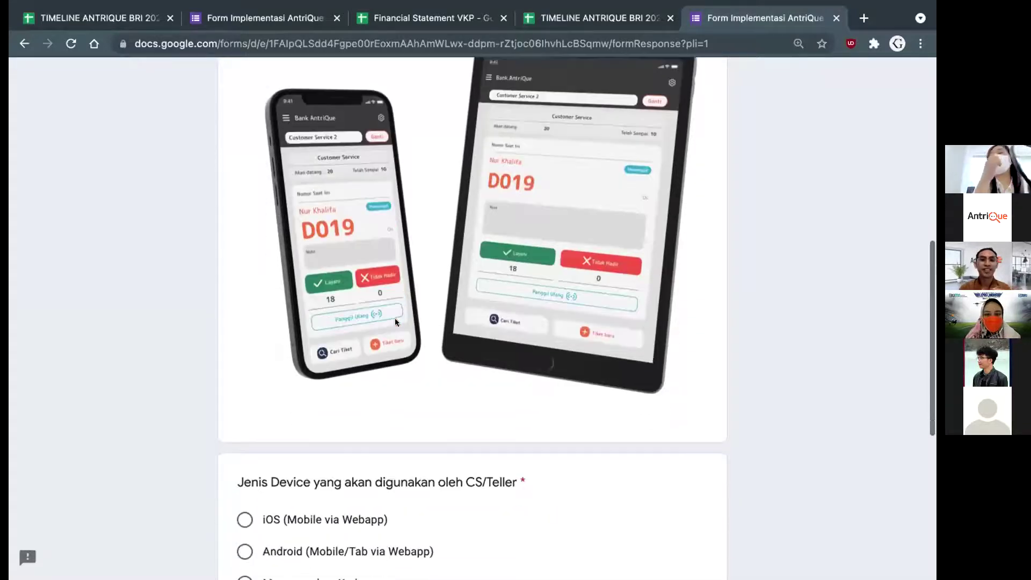
scroll(395, 321, down, 1)
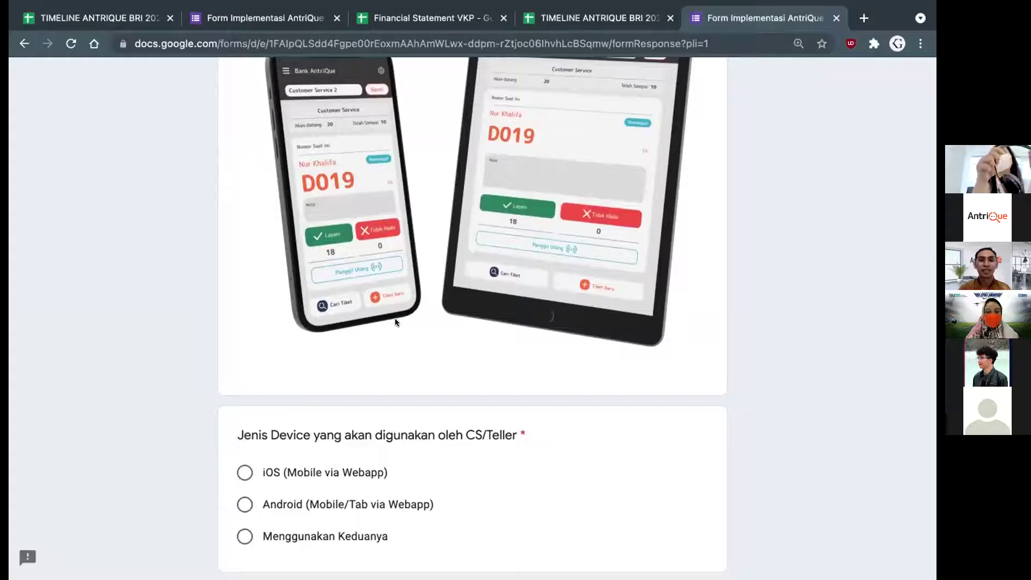
scroll(395, 320, down, 2)
scroll(304, 359, down, 2)
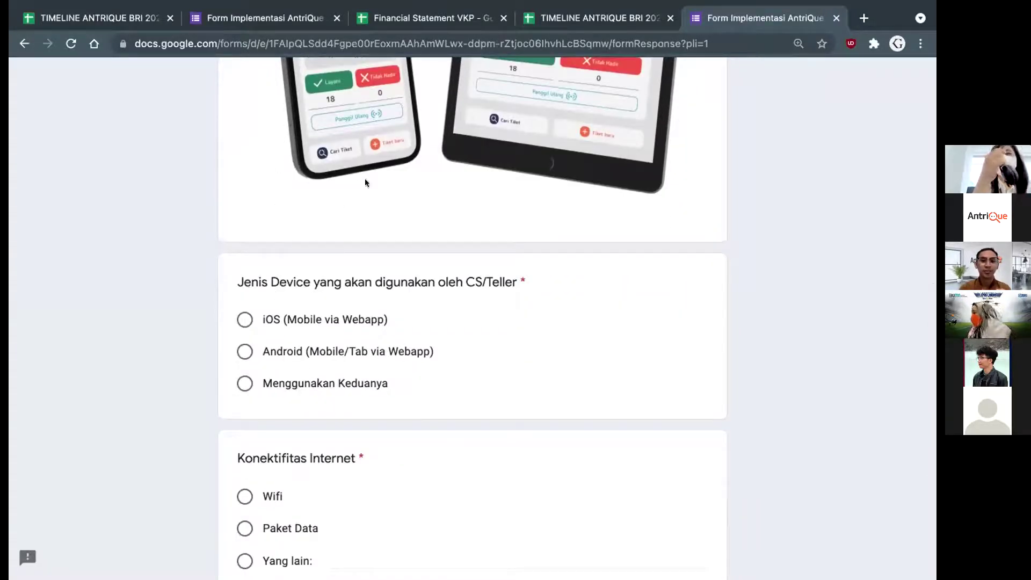
scroll(365, 179, down, 2)
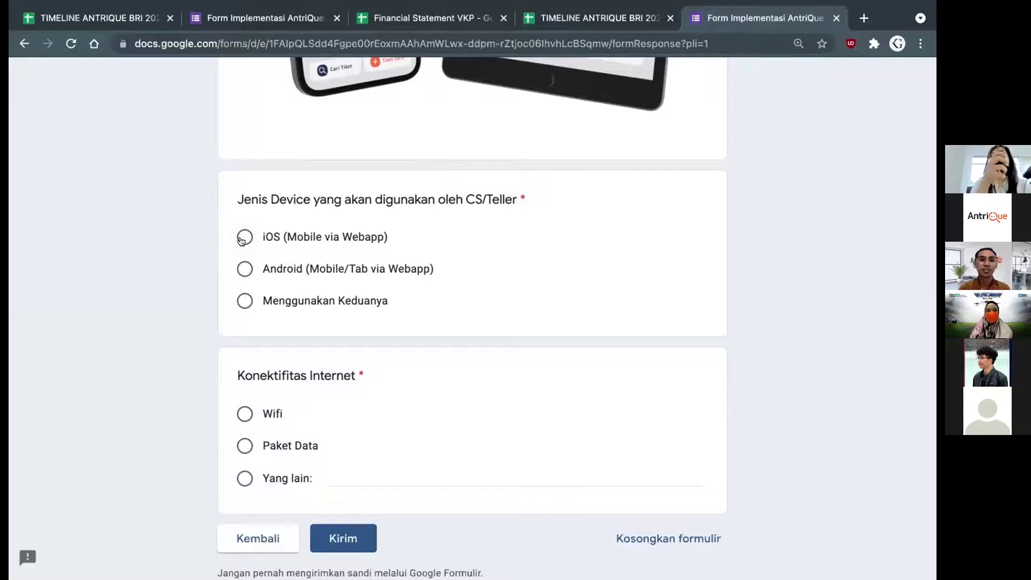
Answer 'Menggunakan Keduanya' for device type and Wifi for internet, then submit with Kirim
click(244, 301)
scroll(324, 302, down, 2)
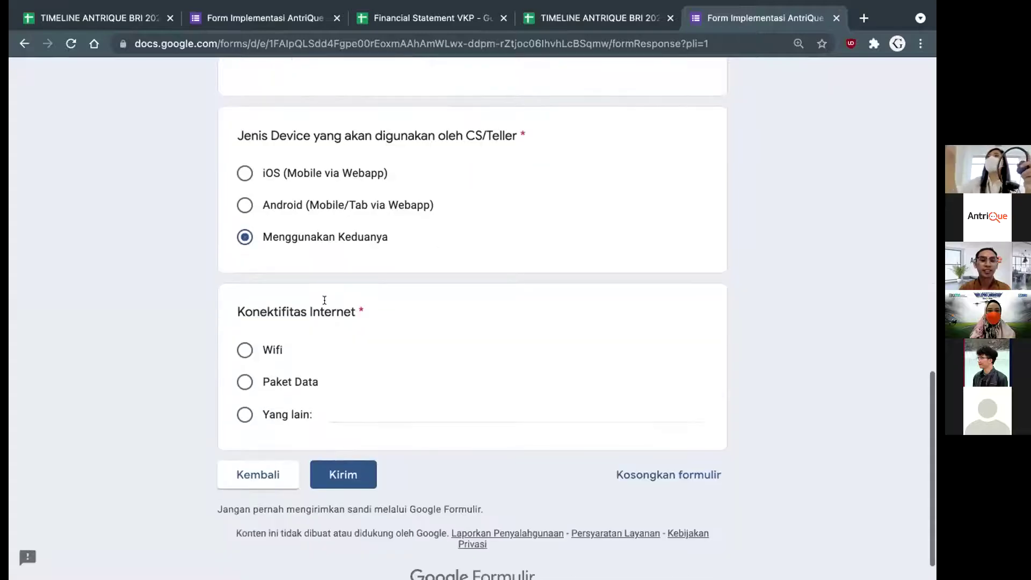
click(246, 346)
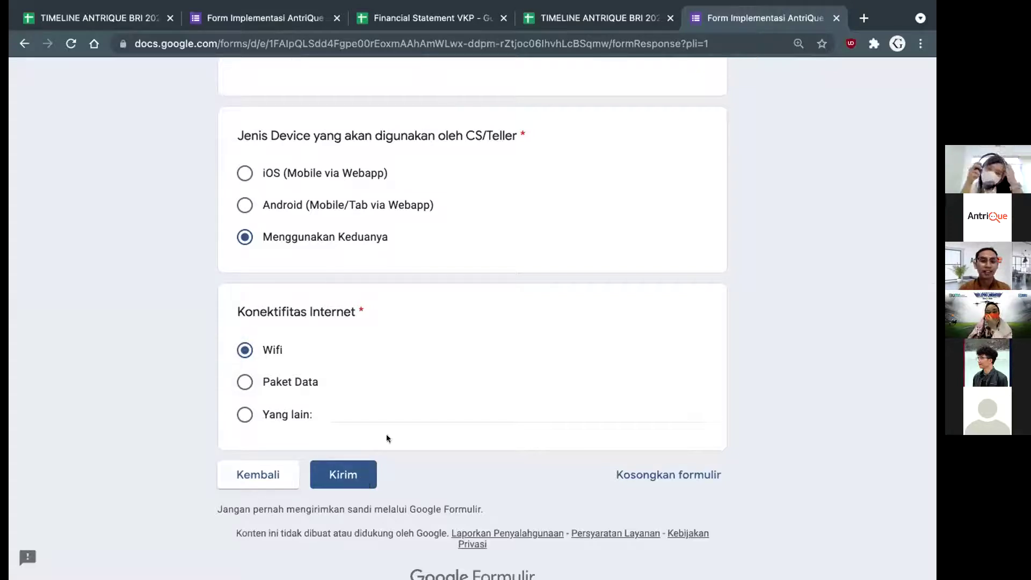
scroll(386, 434, up, 1)
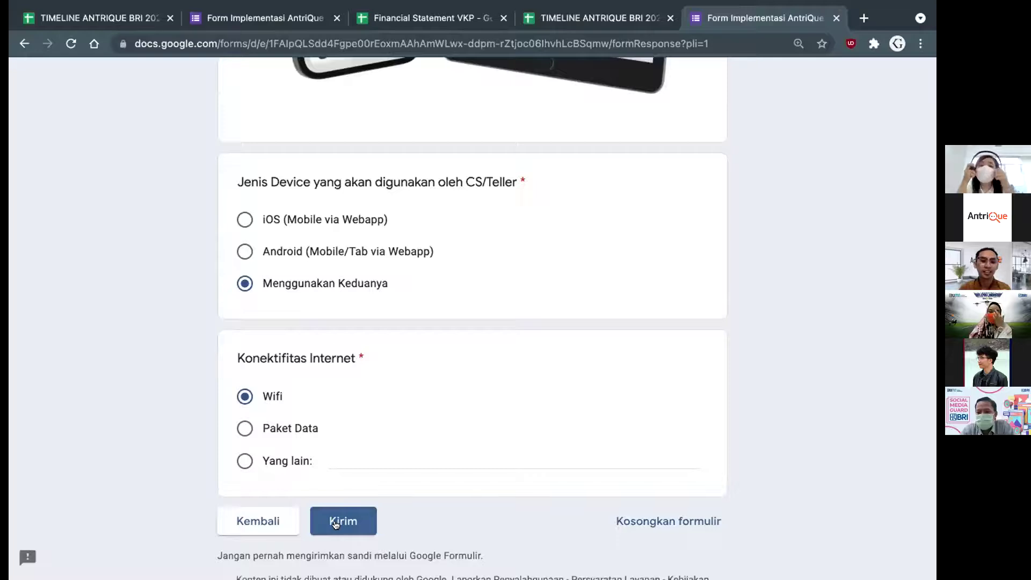
click(334, 524)
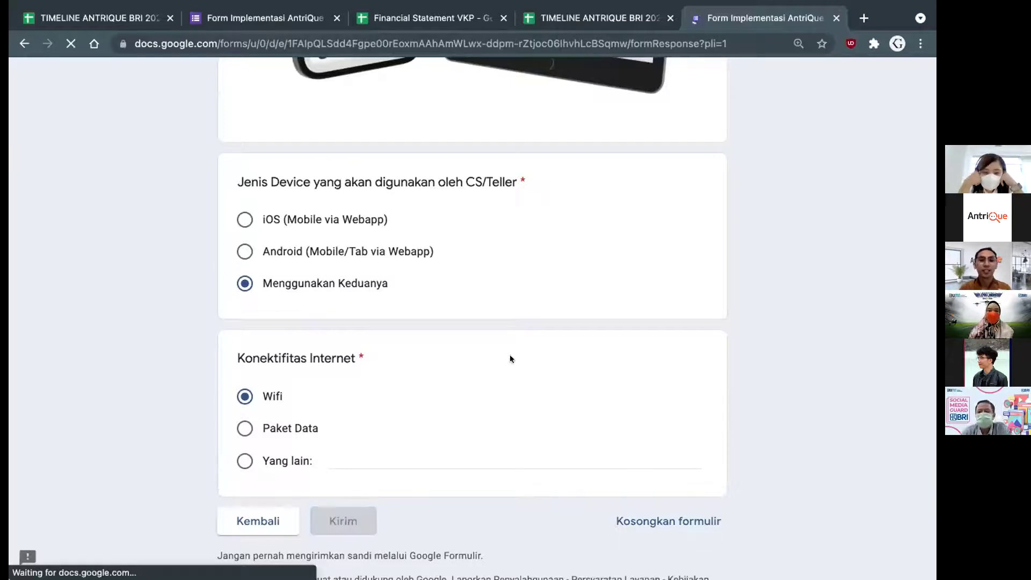